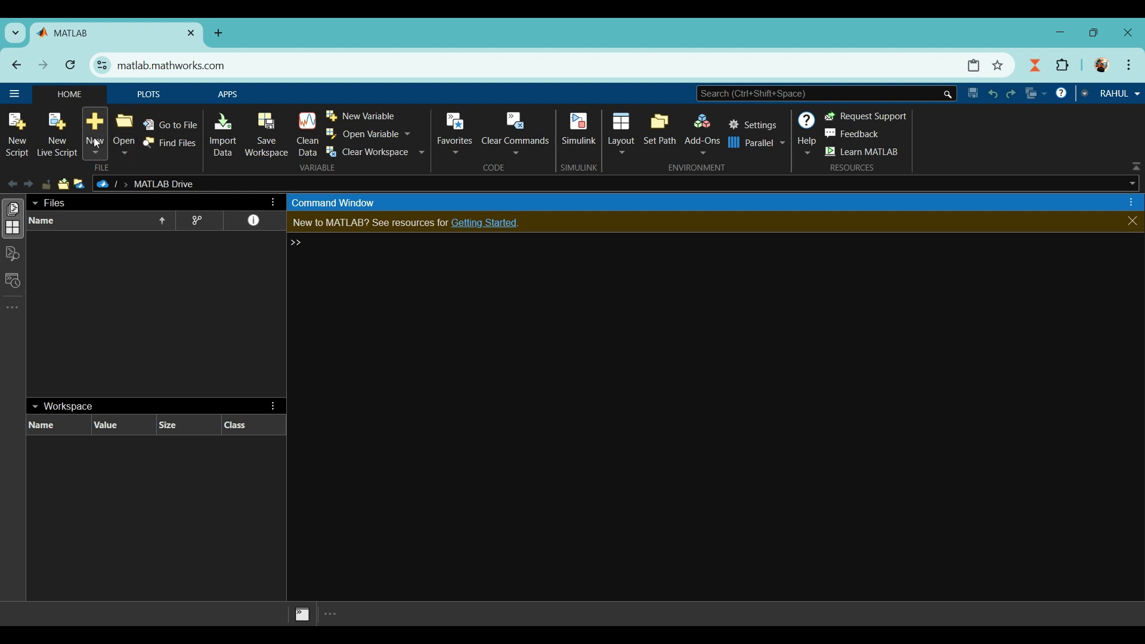
pyautogui.click(97, 159)
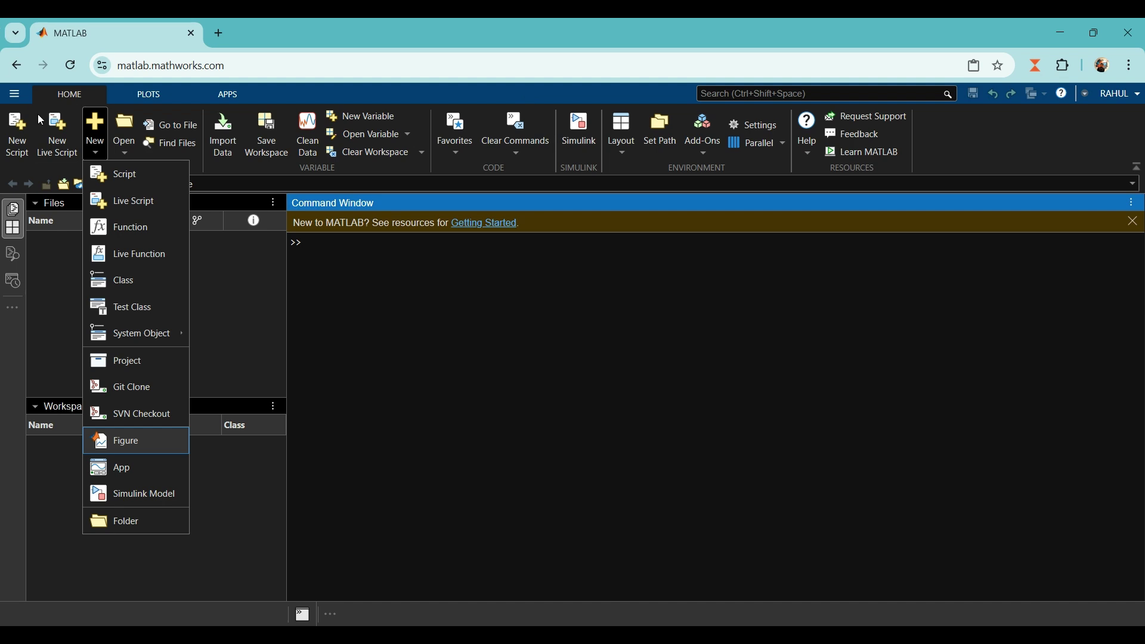
pyautogui.click(149, 96)
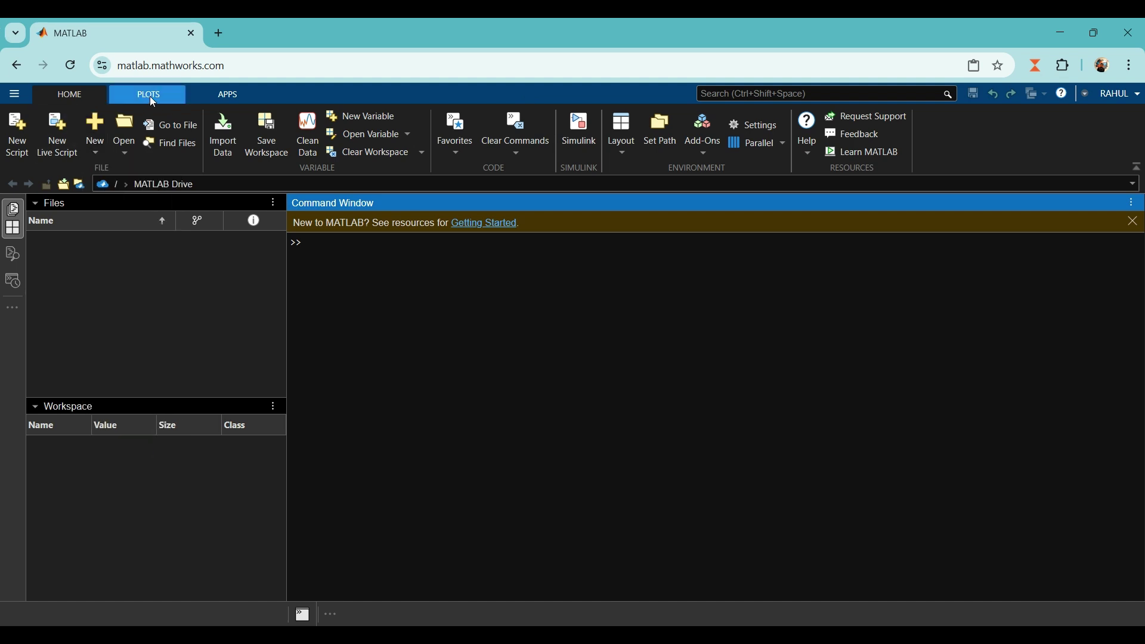
pyautogui.click(208, 99)
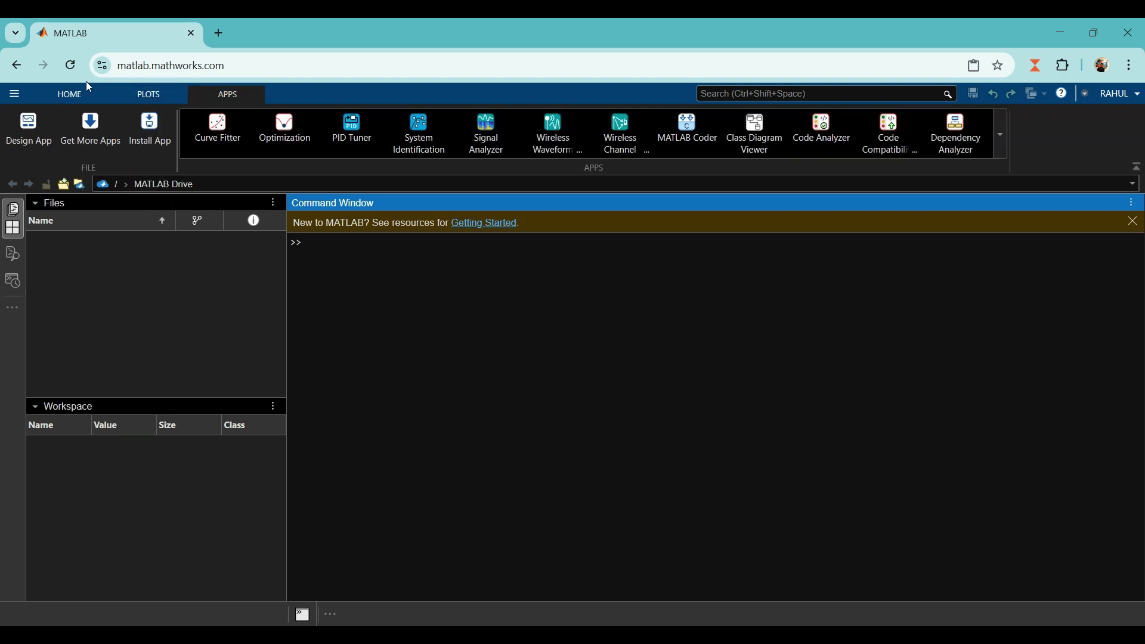
pyautogui.click(86, 96)
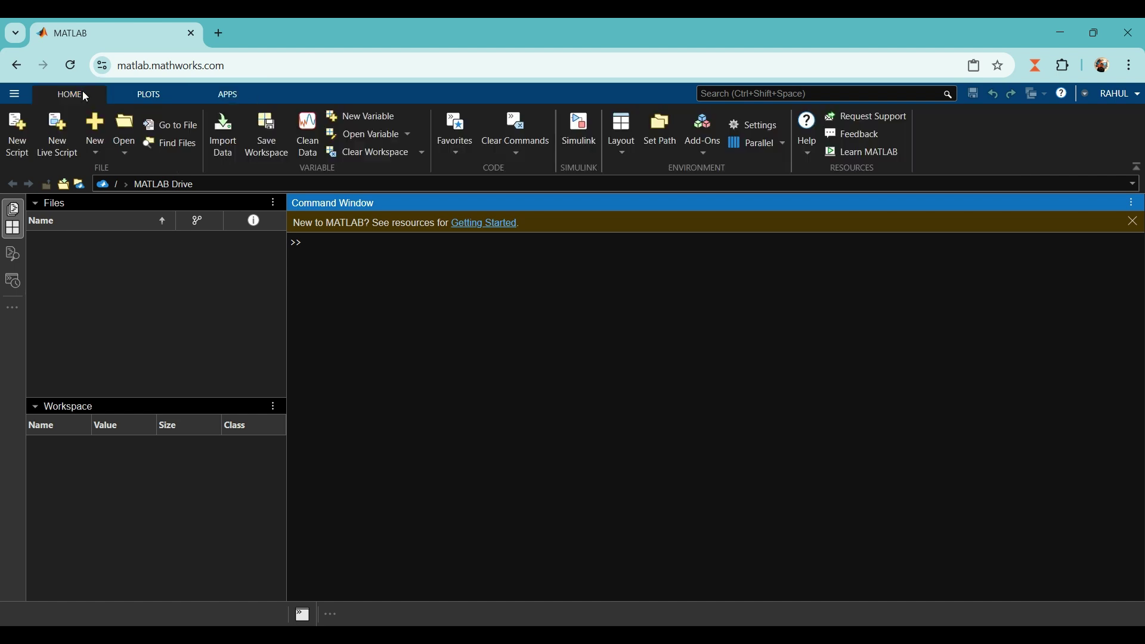
# - Create a new blank Simulink model from the Simulink start page and maximize its window
pyautogui.click(96, 154)
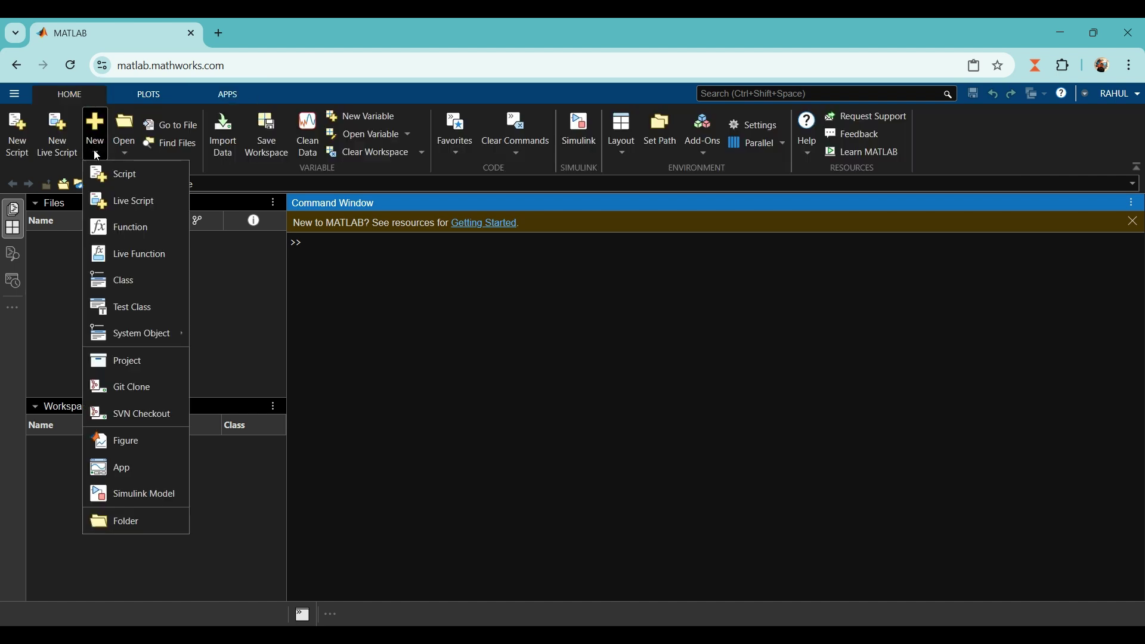
pyautogui.click(113, 495)
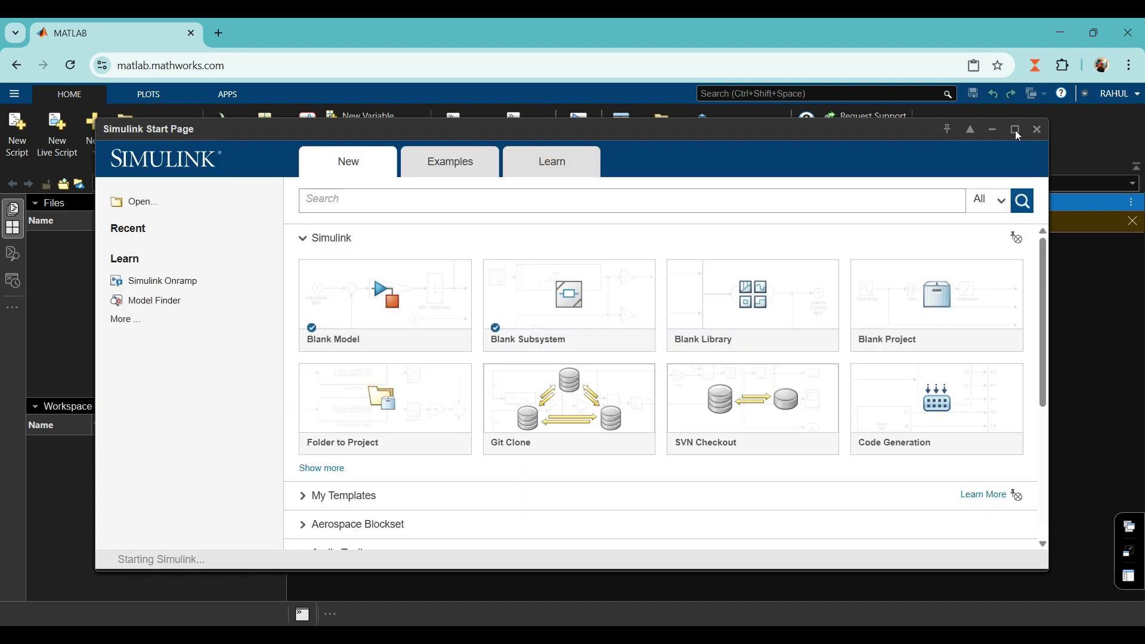
pyautogui.click(1015, 130)
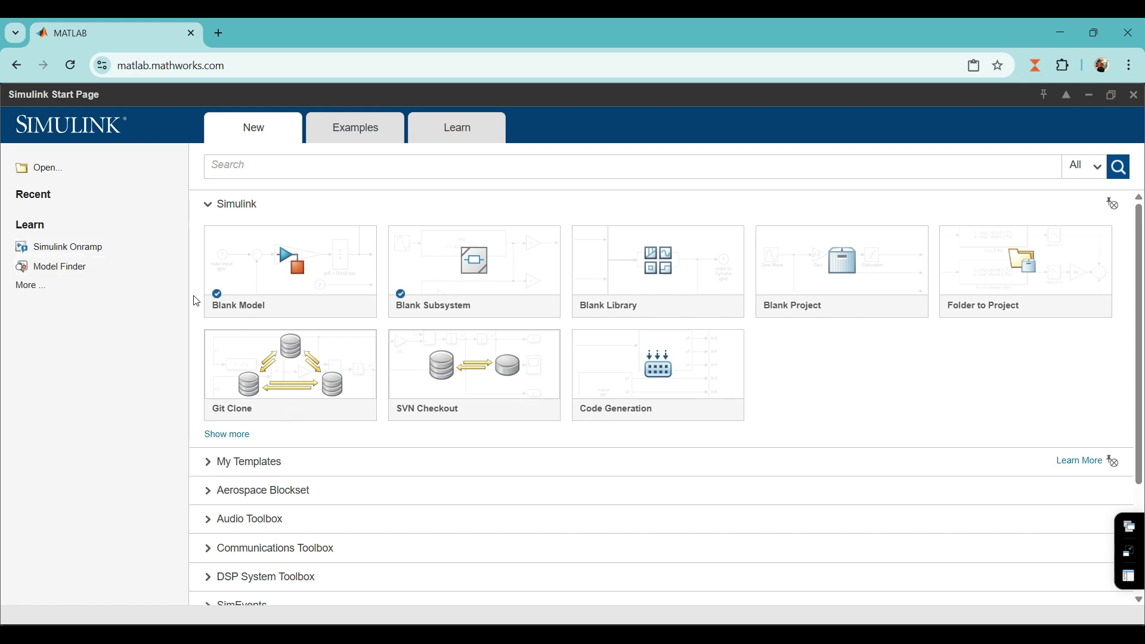
pyautogui.moveTo(286, 274)
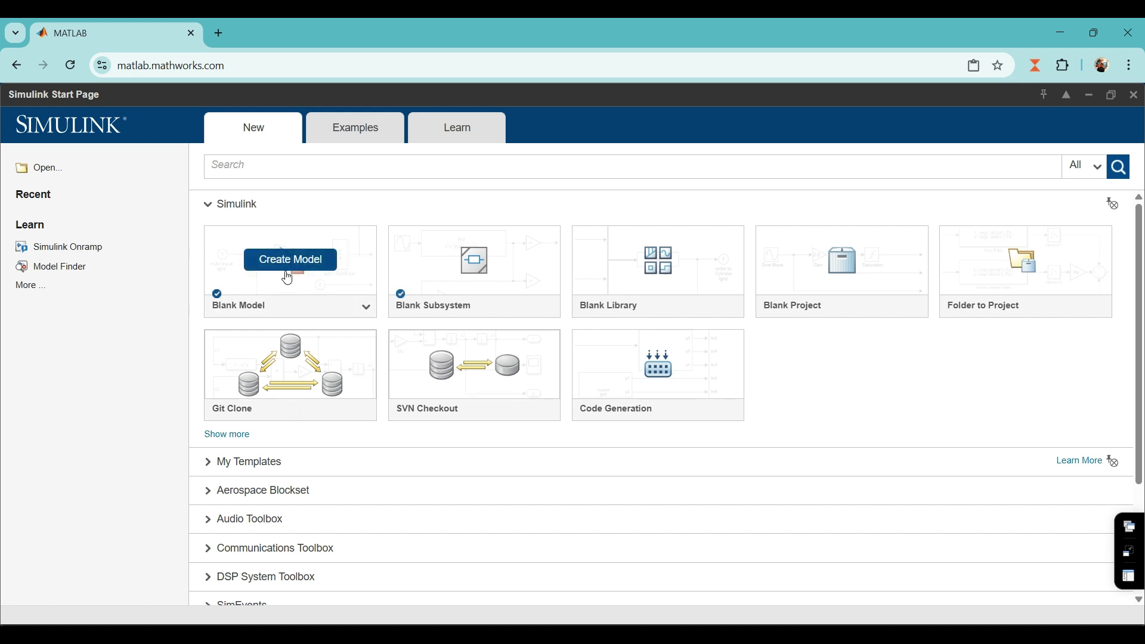
pyautogui.click(286, 273)
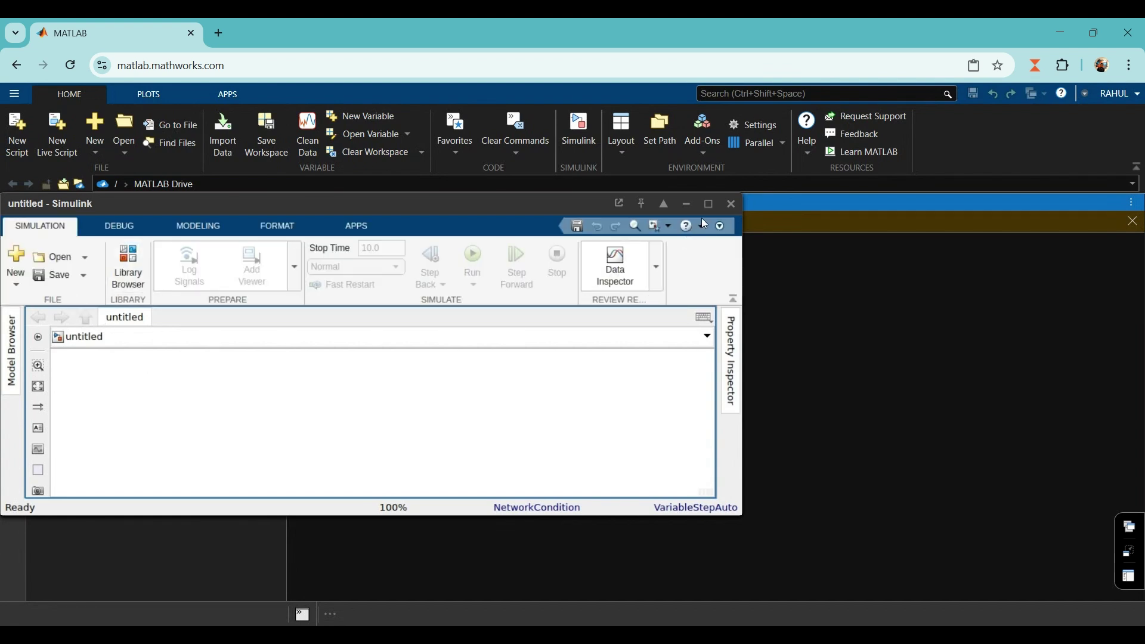
pyautogui.click(708, 204)
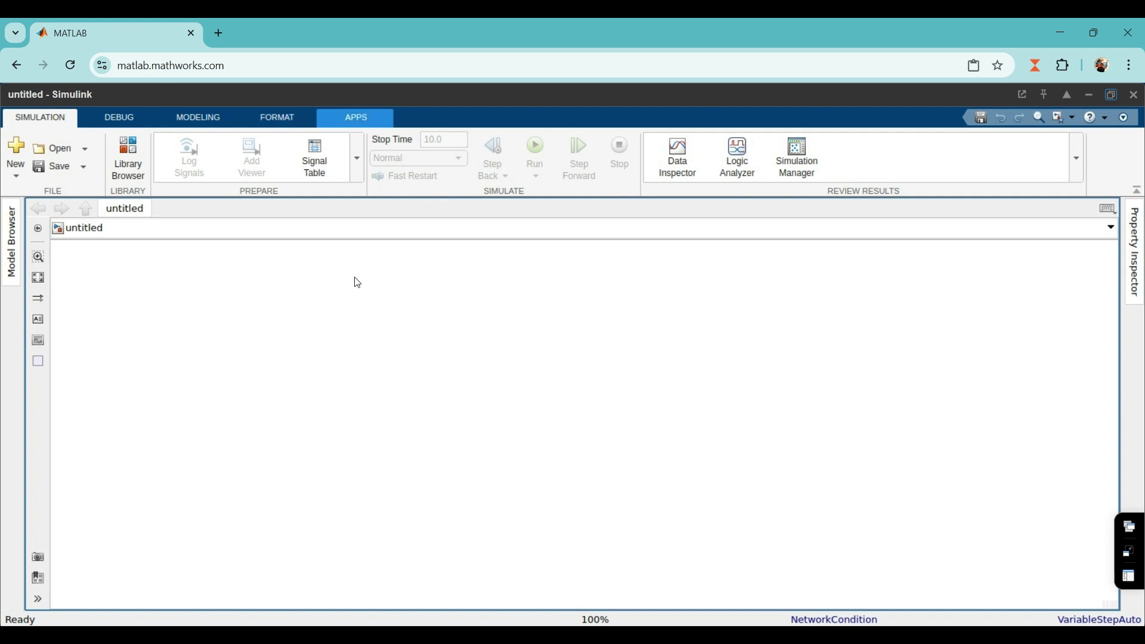
# - Create a second blank model from the untitled model's window and minimize the new window
pyautogui.click(21, 176)
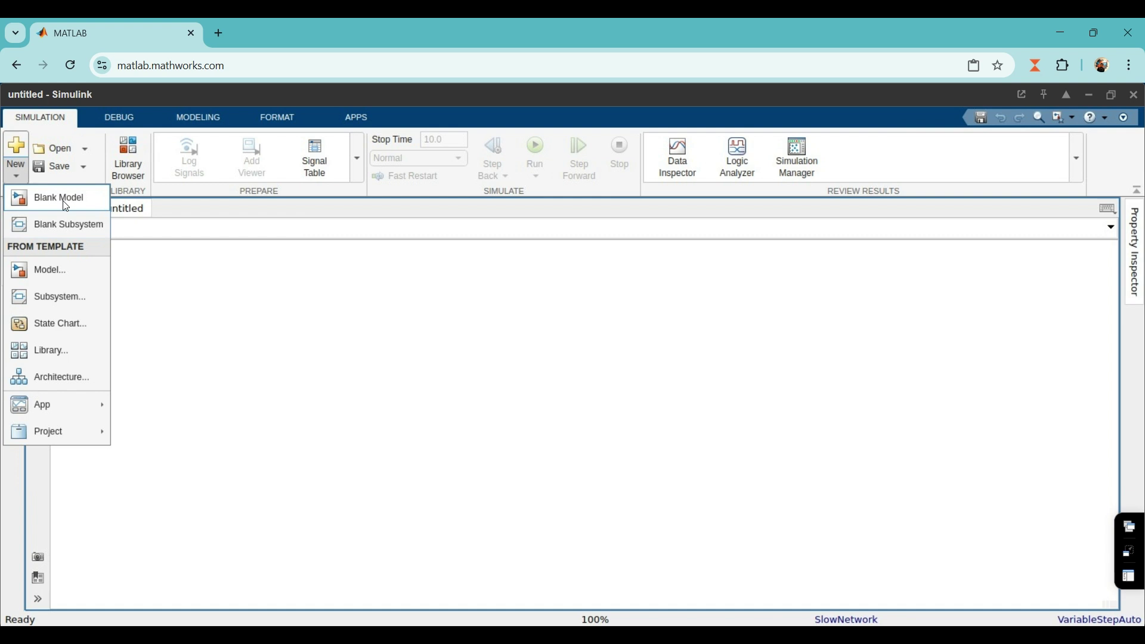
pyautogui.click(65, 206)
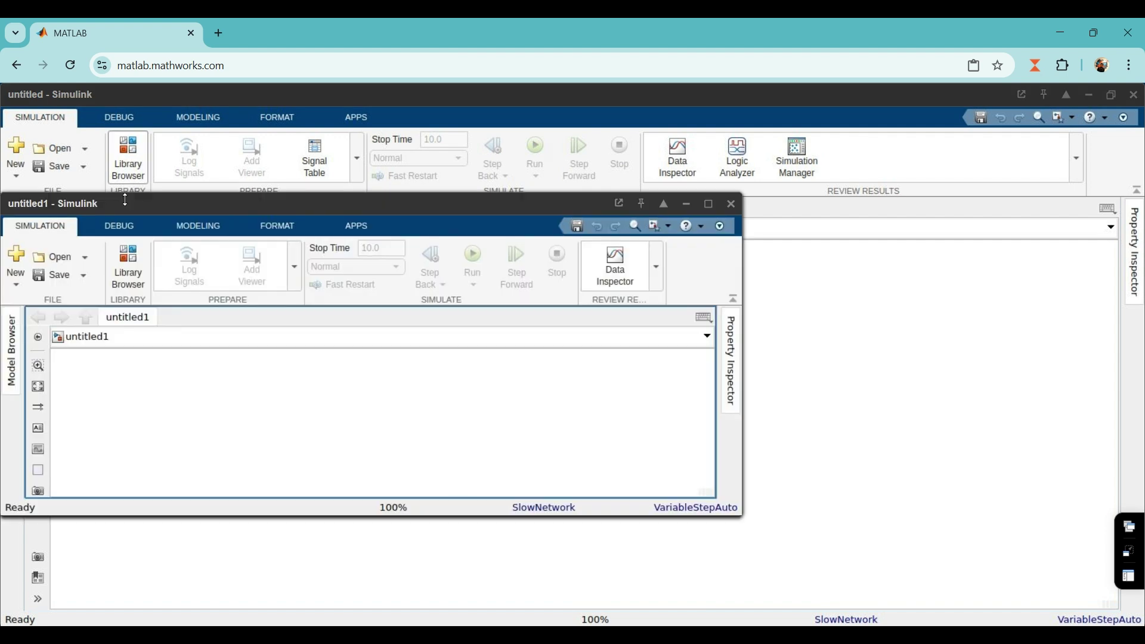
pyautogui.click(687, 204)
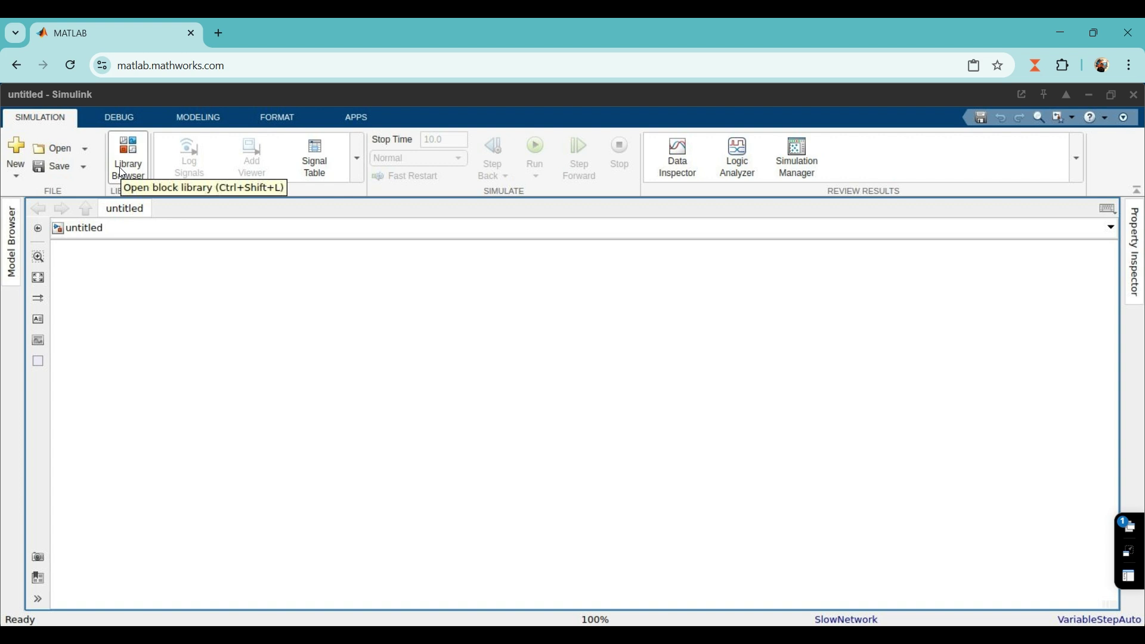
# - Open the Library Browser for the untitled model and look over the list of block libraries
pyautogui.click(122, 173)
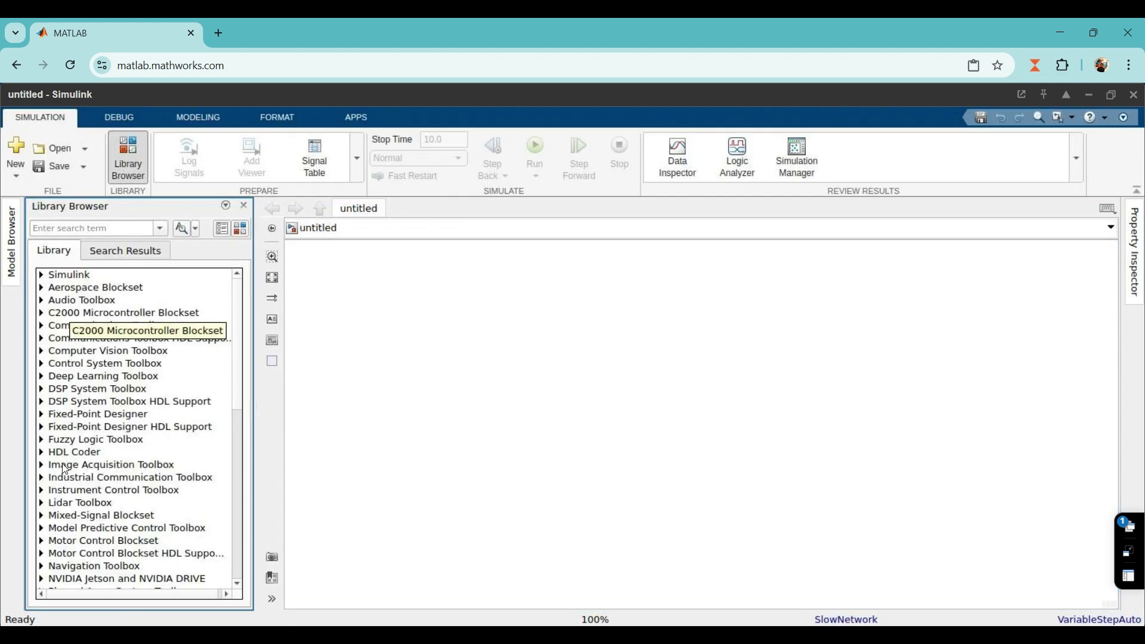
pyautogui.scroll(-7, 66, 469)
pyautogui.scroll(7, 90, 477)
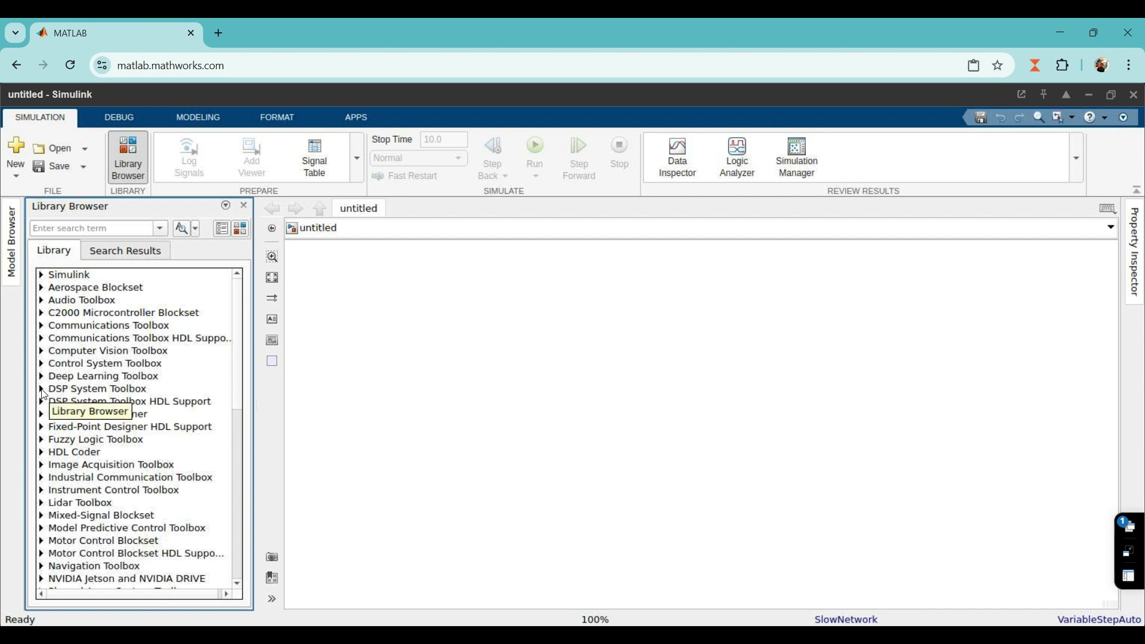
# - Add a Highpass Filter block from the DSP System Toolbox Filter Designs to the middle of the model canvas
pyautogui.click(42, 390)
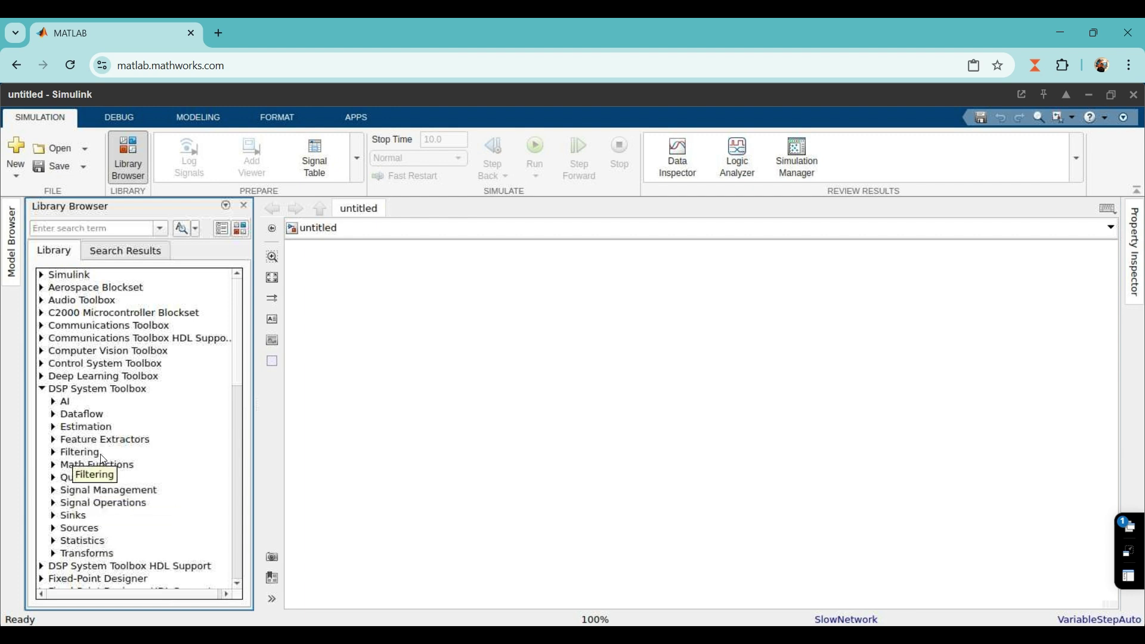
pyautogui.click(54, 455)
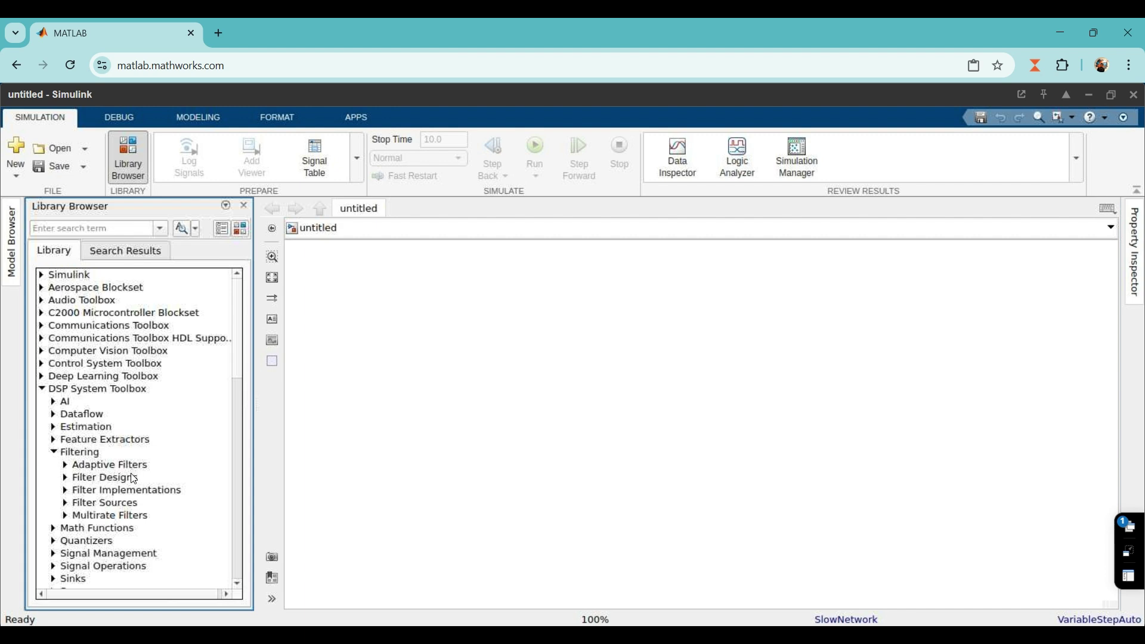
pyautogui.click(65, 479)
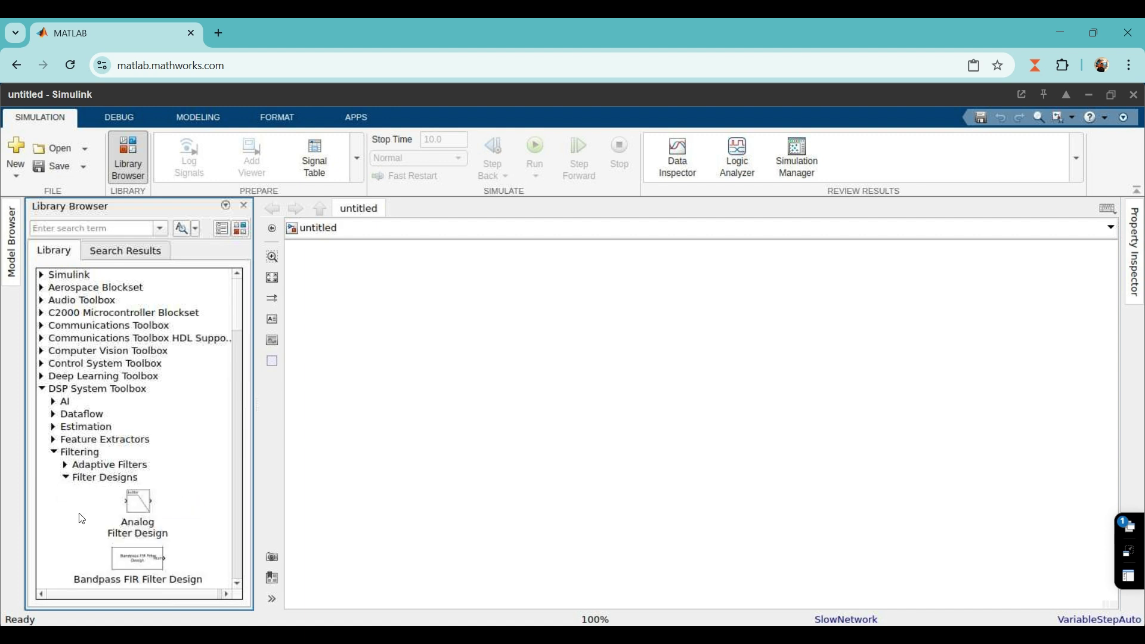
pyautogui.scroll(-5, 83, 517)
pyautogui.scroll(-1, 86, 514)
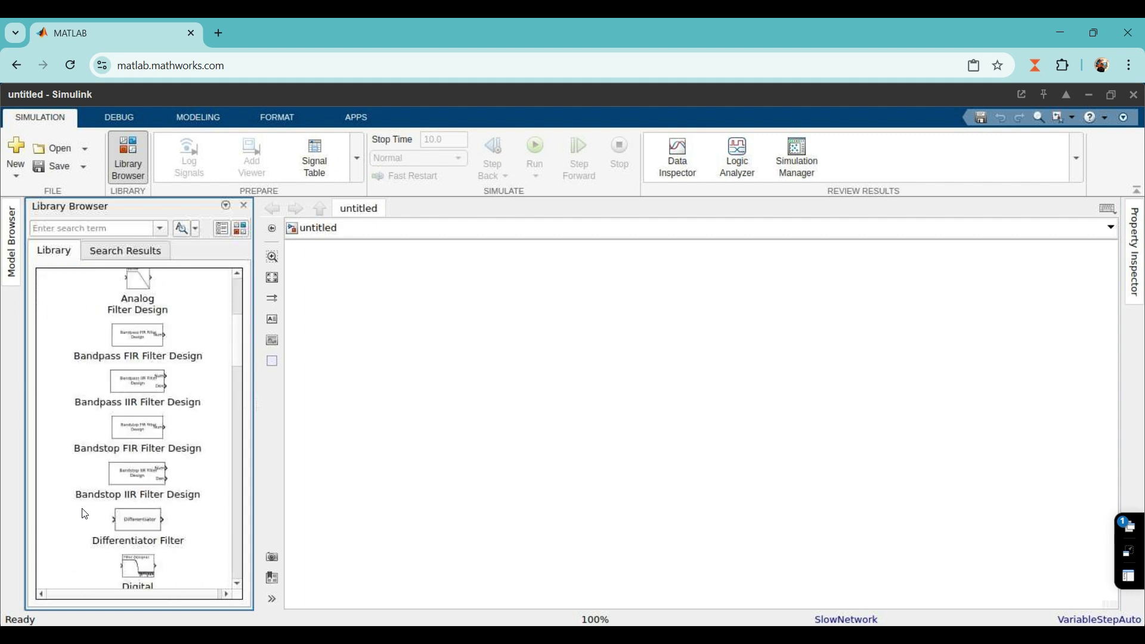
pyautogui.scroll(-3, 85, 514)
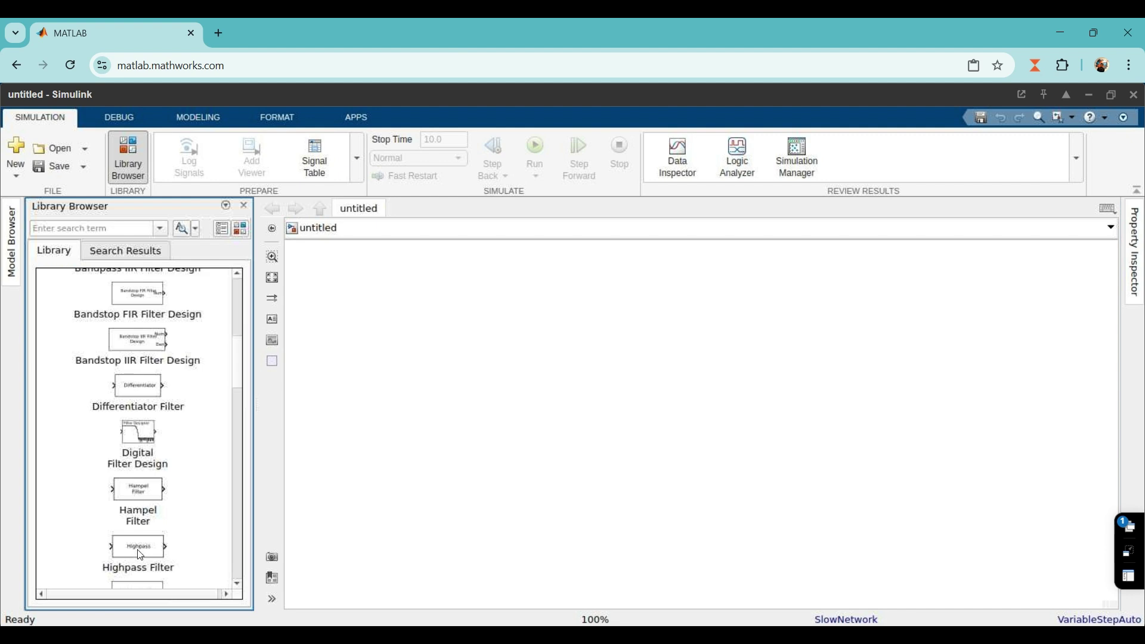
pyautogui.moveTo(151, 545); pyautogui.dragTo(562, 435)
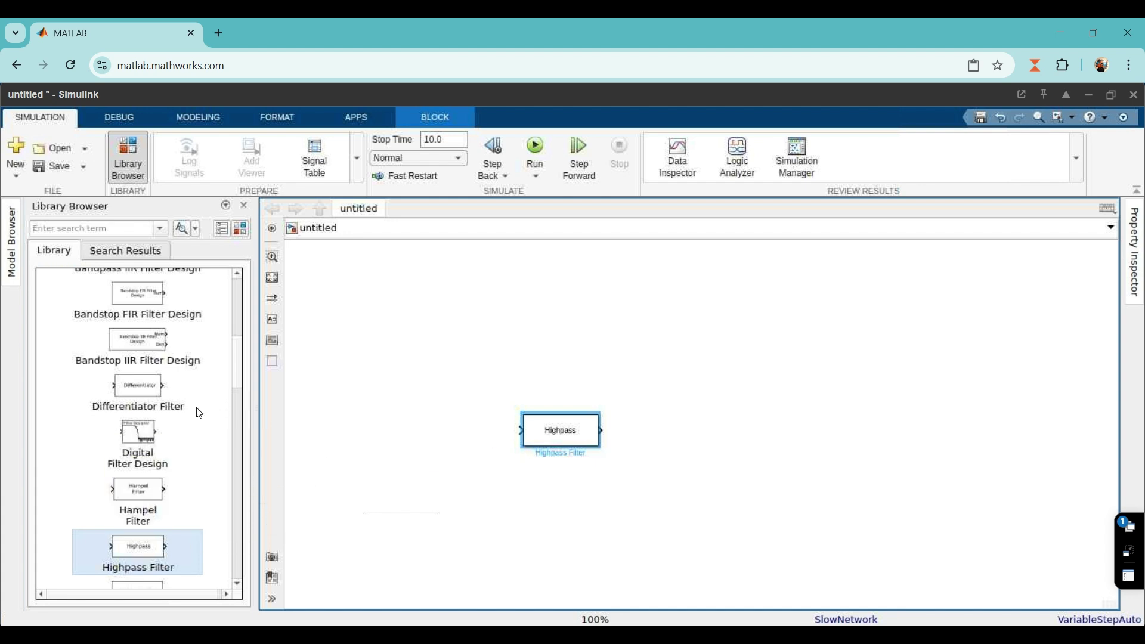
# - Add a Sine Wave block from the DSP System Toolbox Sources to the canvas, on the input side of the Highpass Filter
pyautogui.scroll(-5, 197, 414)
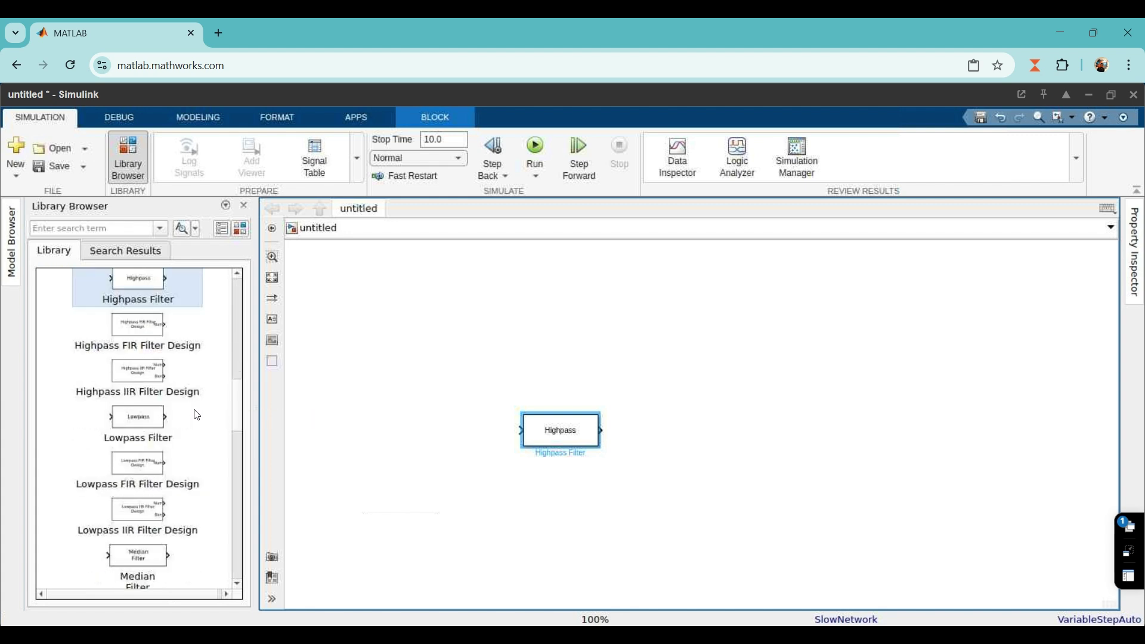
pyautogui.scroll(-2, 197, 415)
pyautogui.scroll(-2, 198, 415)
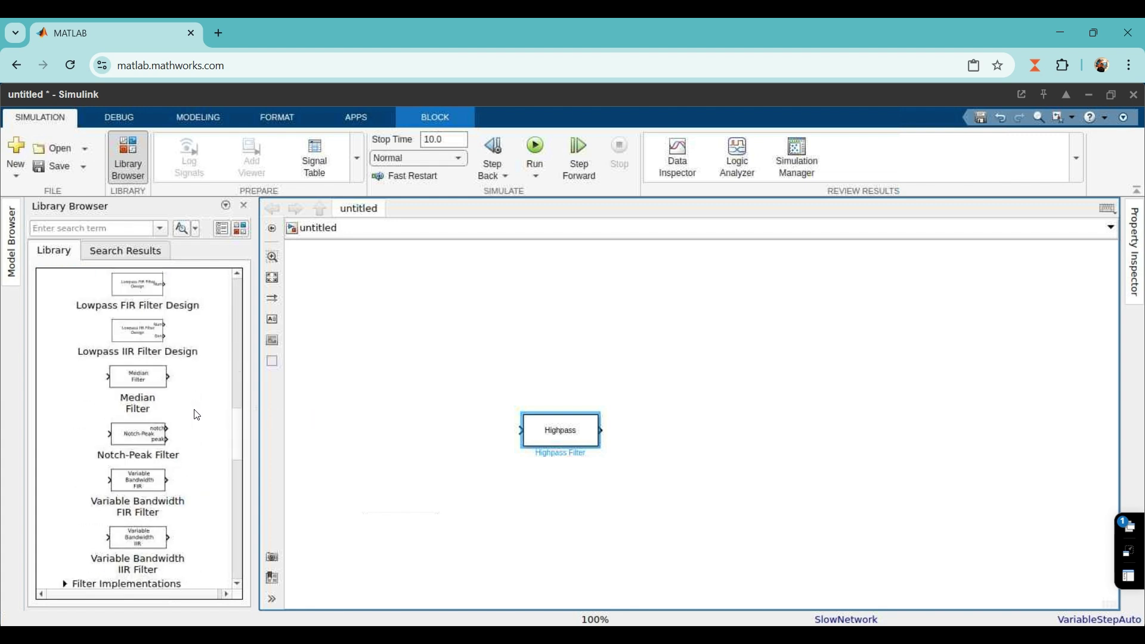
pyautogui.scroll(-2, 198, 415)
pyautogui.scroll(-2, 170, 432)
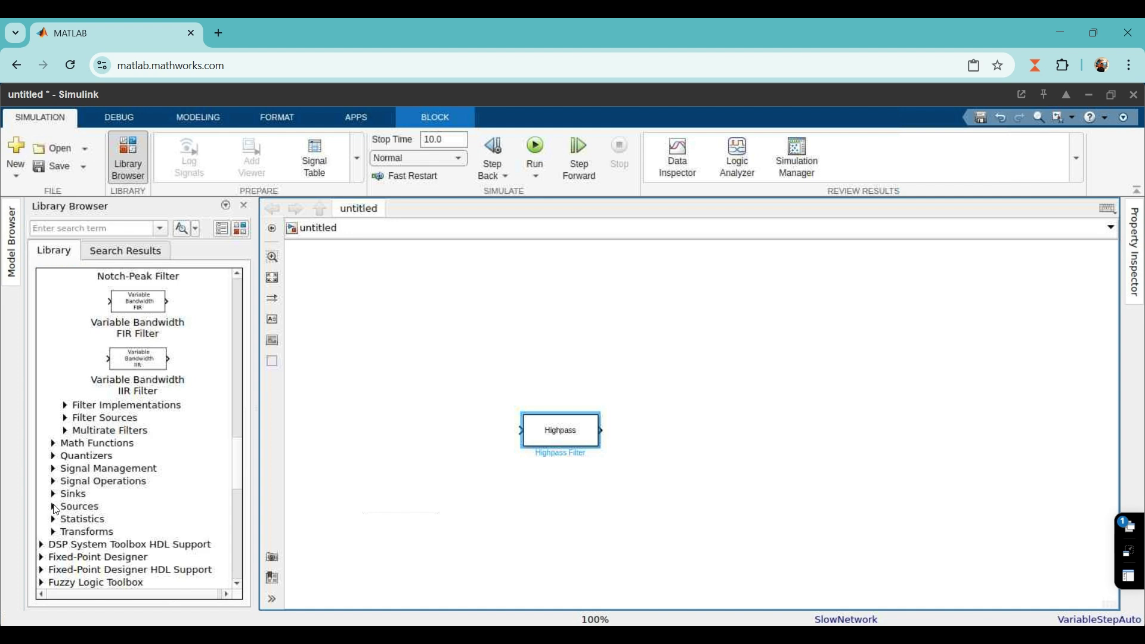
pyautogui.click(55, 507)
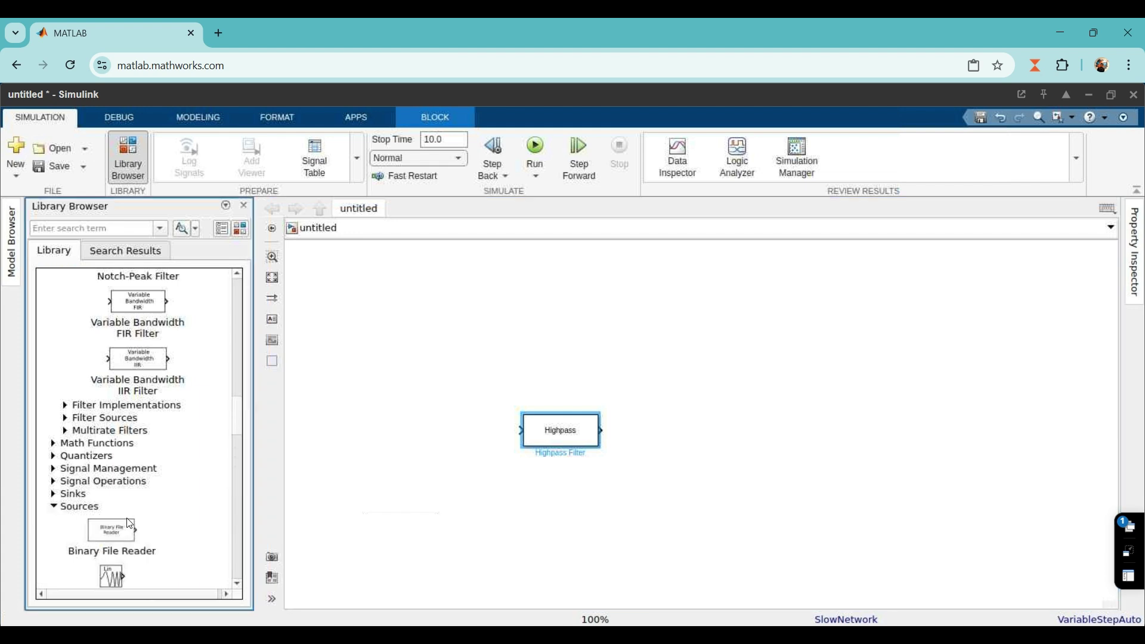
pyautogui.scroll(-3, 139, 521)
pyautogui.scroll(-3, 139, 521)
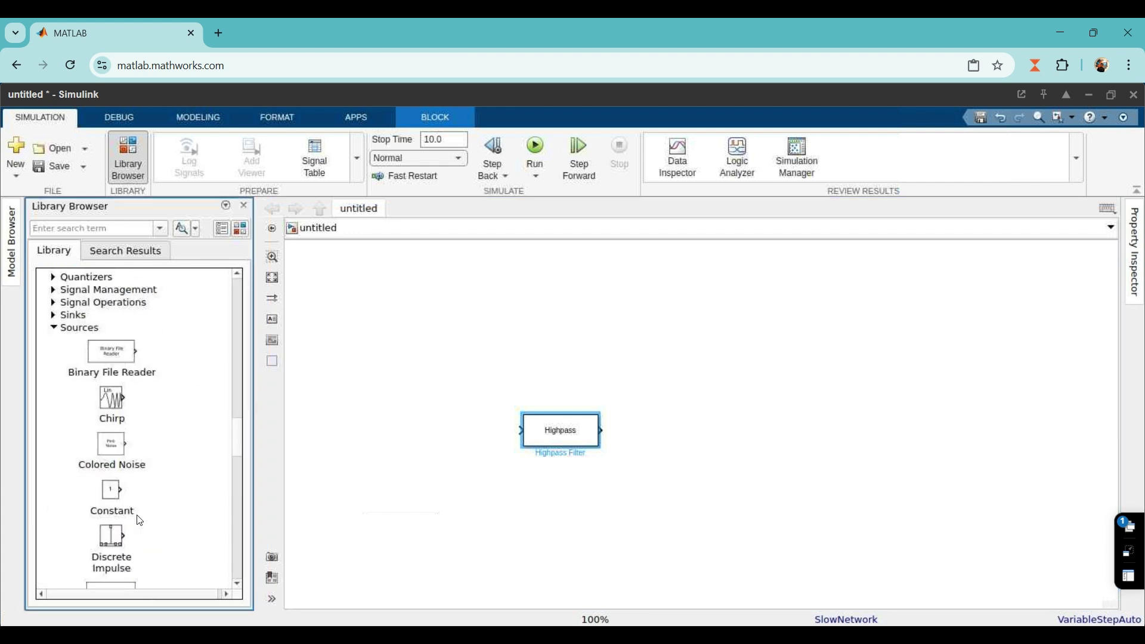
pyautogui.scroll(-3, 139, 521)
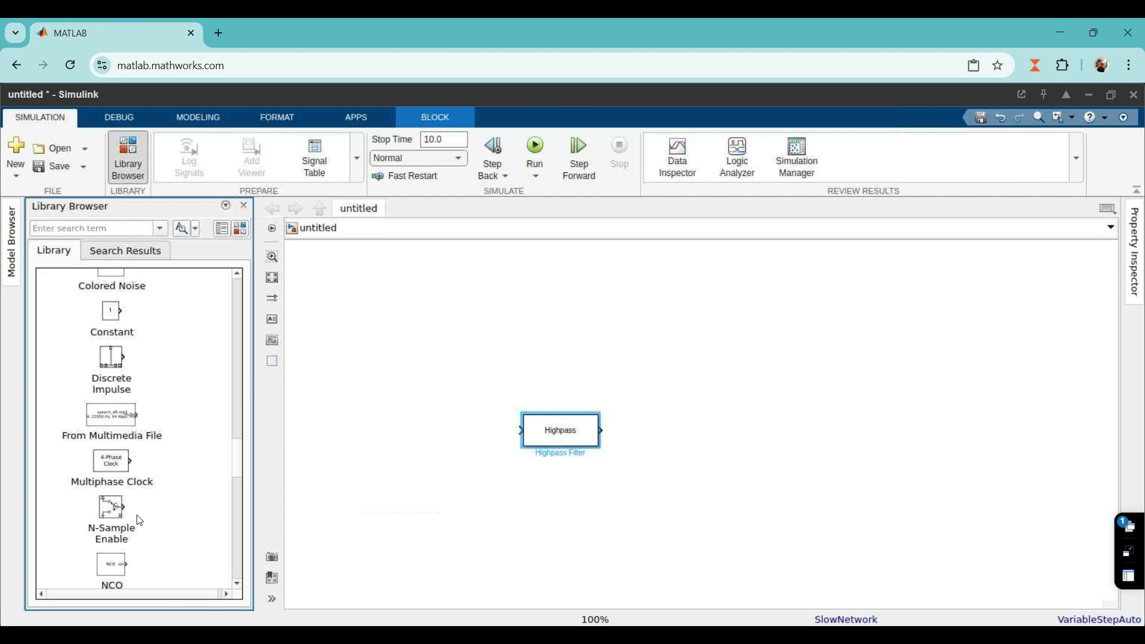
pyautogui.scroll(-2, 139, 521)
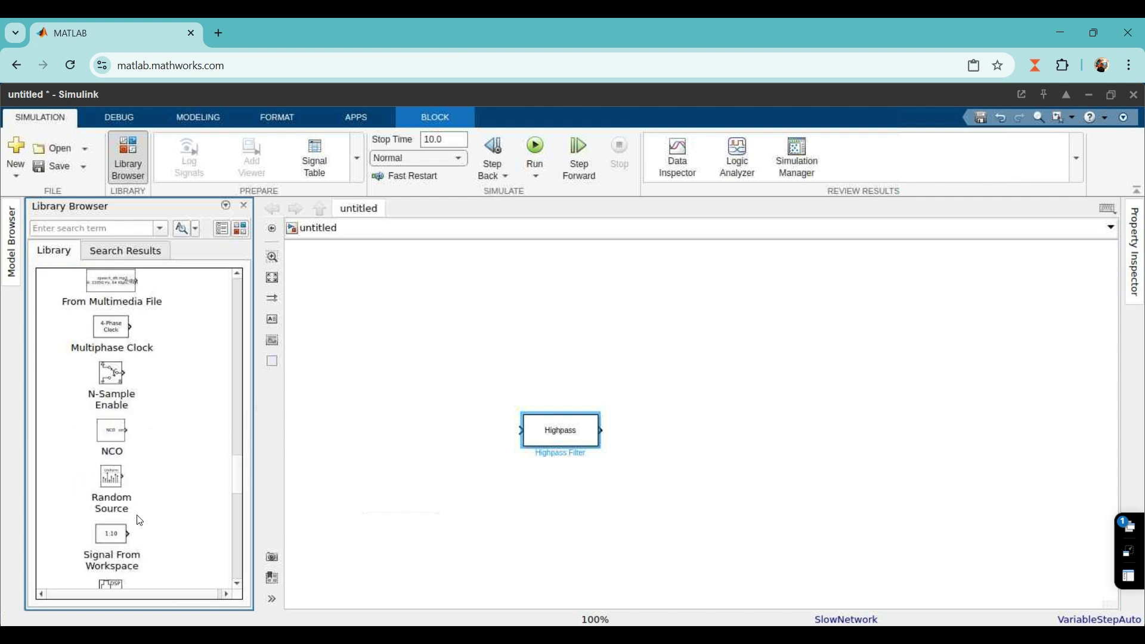
pyautogui.scroll(-2, 140, 521)
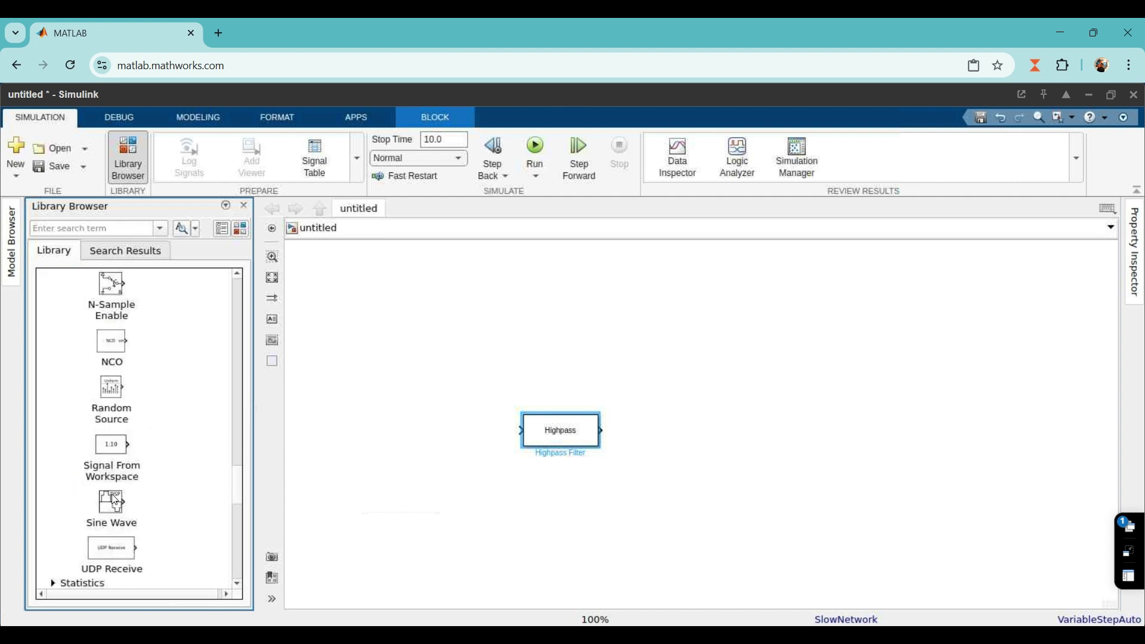
pyautogui.moveTo(136, 498); pyautogui.dragTo(413, 439)
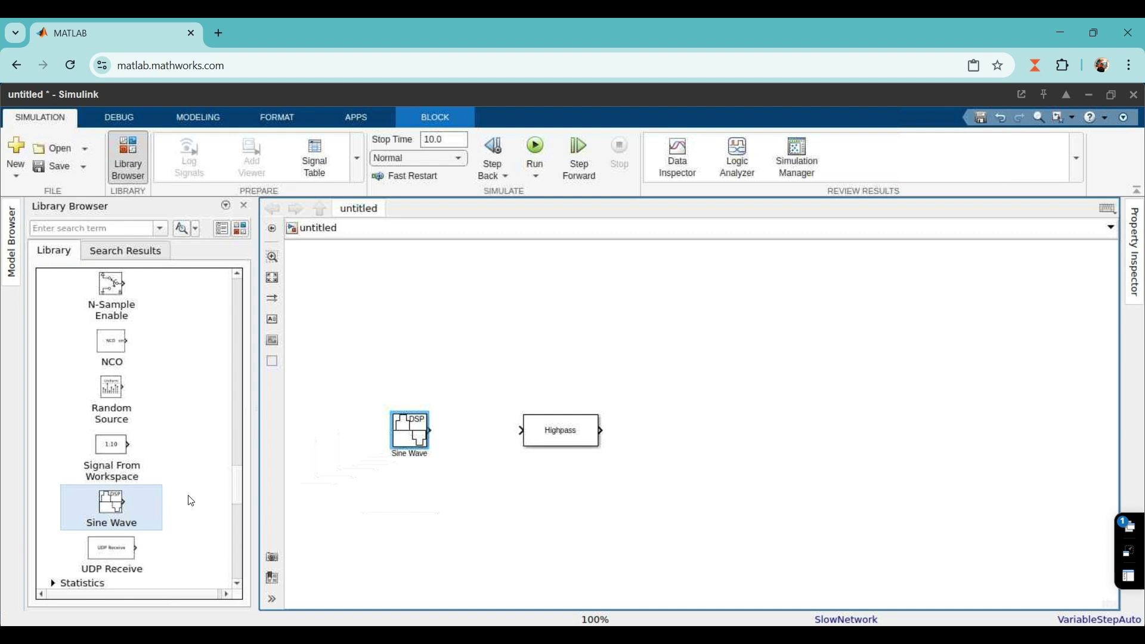
# - Add a Time Scope block from the DSP System Toolbox Sinks to the canvas, on the output side of the Highpass Filter
pyautogui.scroll(2, 191, 500)
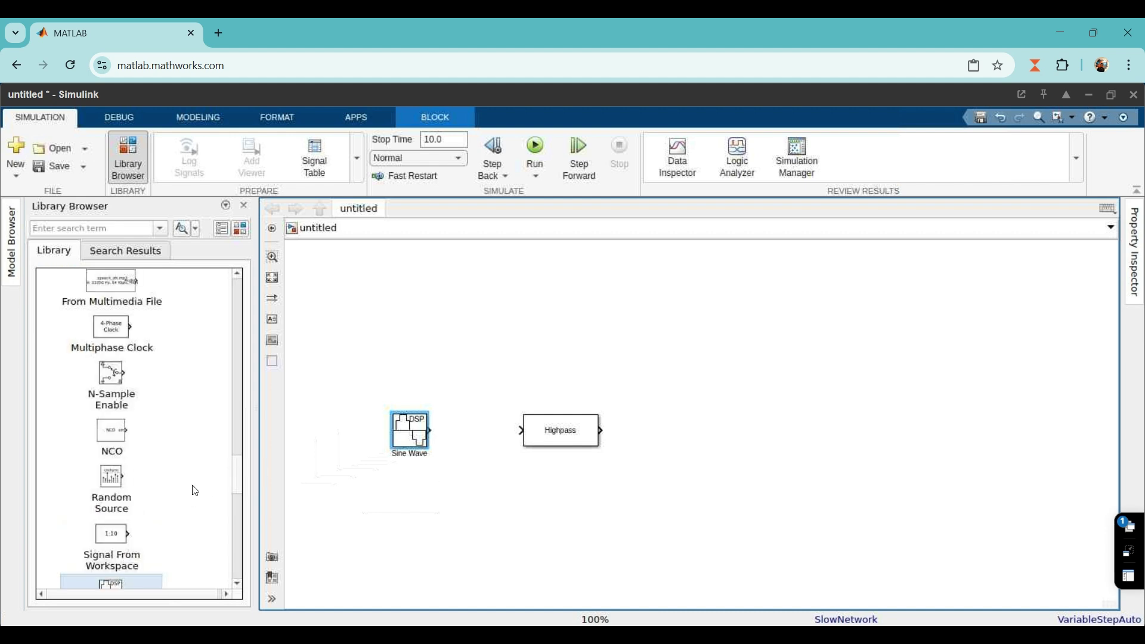
pyautogui.scroll(7, 196, 491)
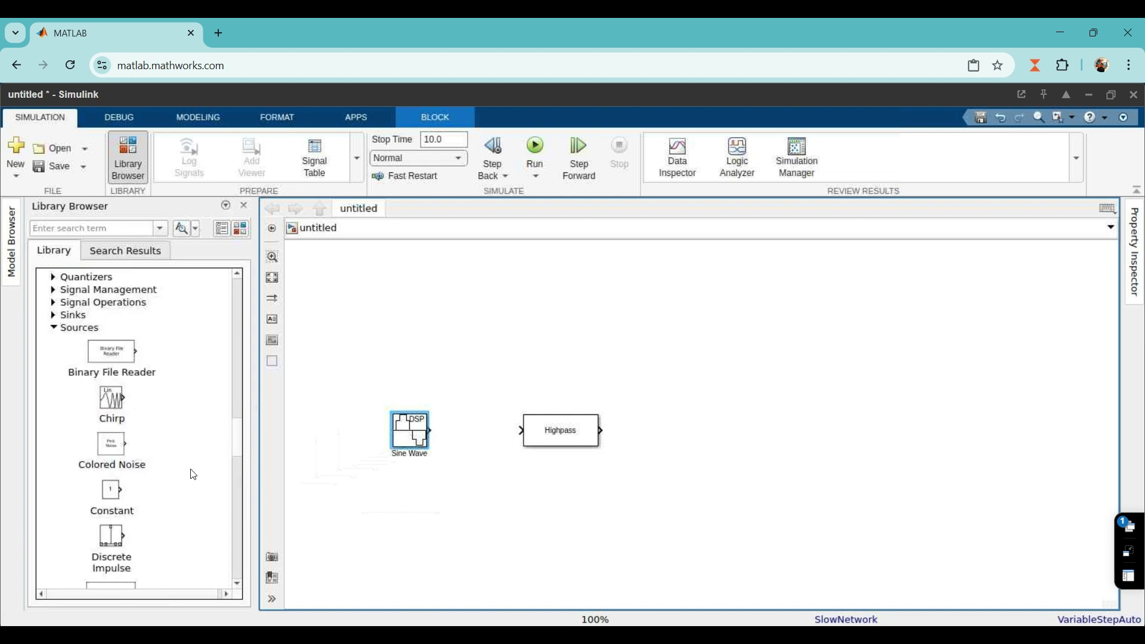
pyautogui.scroll(3, 193, 452)
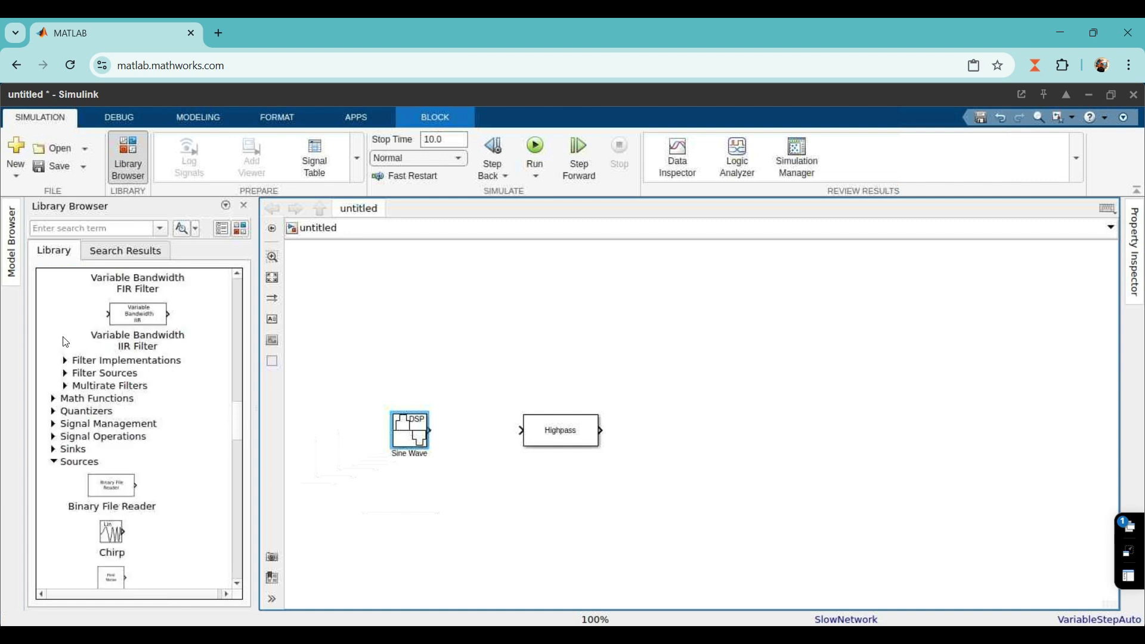
pyautogui.click(54, 450)
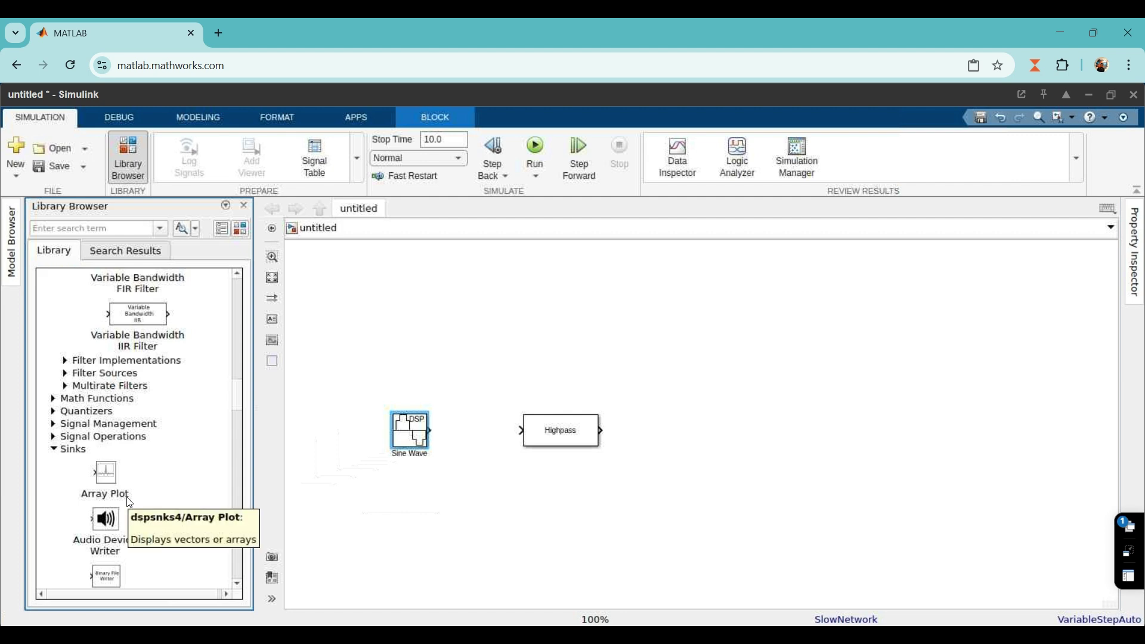
pyautogui.scroll(-2, 140, 505)
pyautogui.scroll(-2, 140, 505)
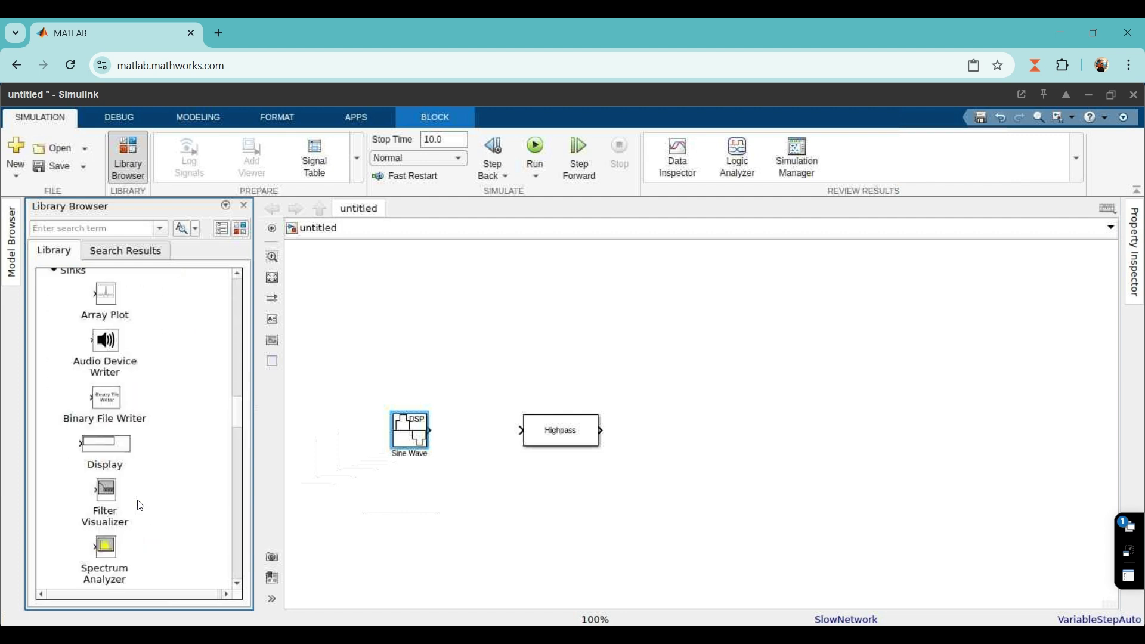
pyautogui.scroll(-2, 140, 505)
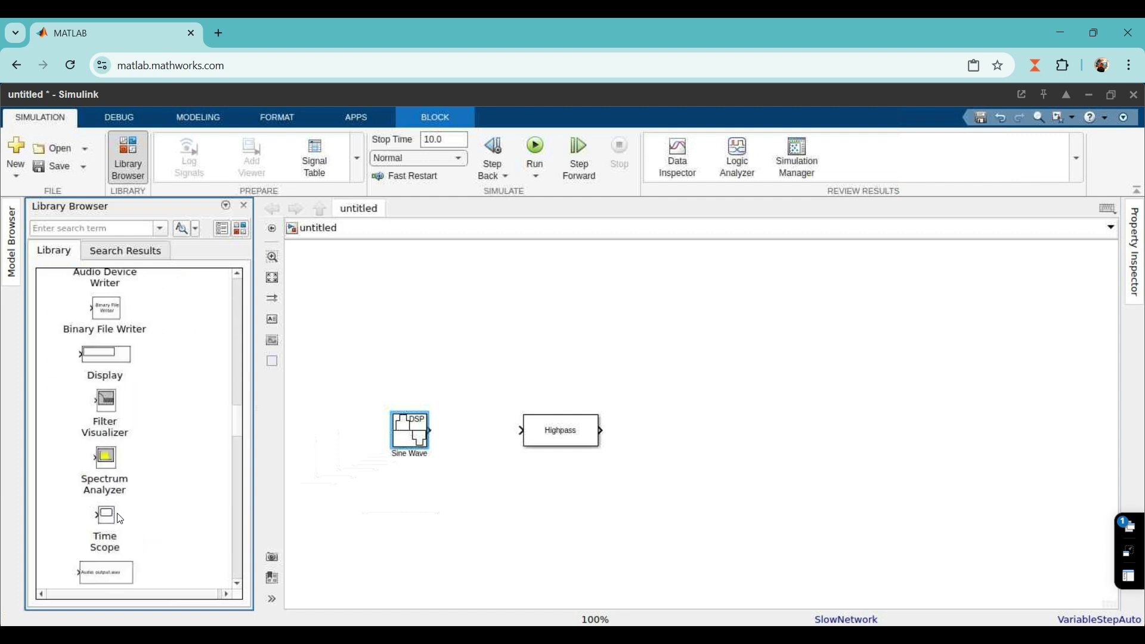
pyautogui.moveTo(111, 524); pyautogui.dragTo(472, 513)
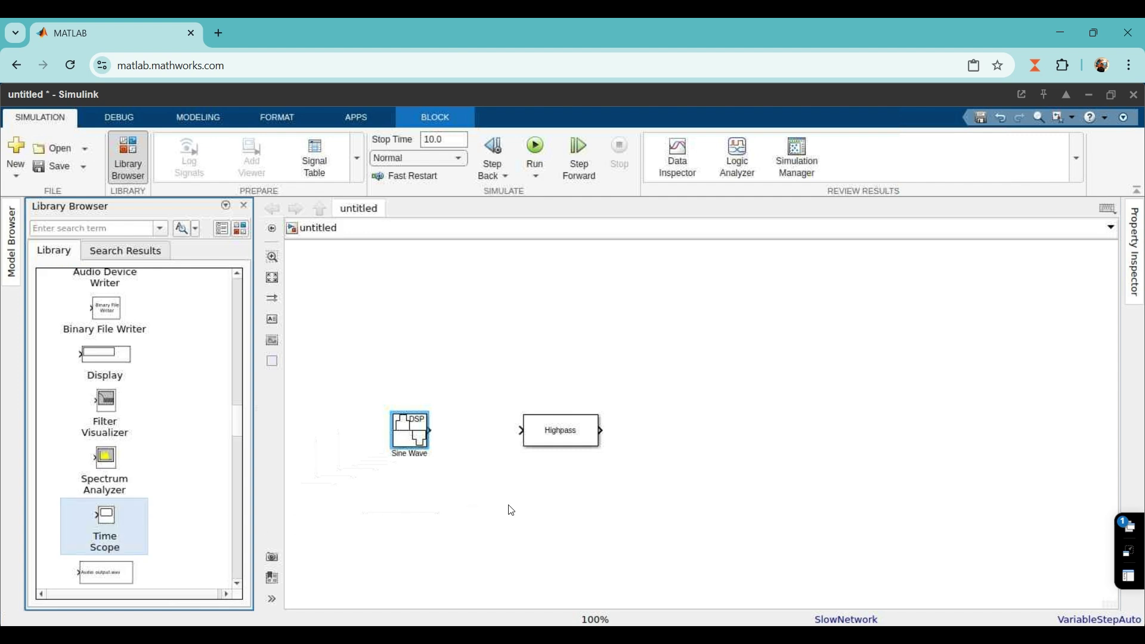
pyautogui.moveTo(705, 450); pyautogui.dragTo(770, 446)
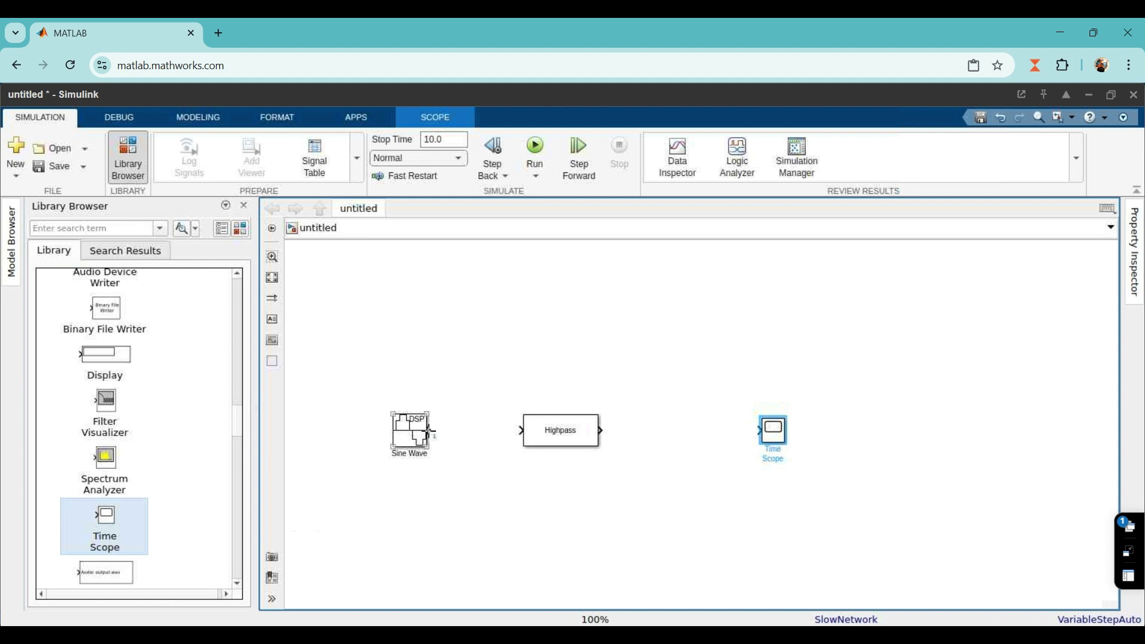
# - Connect the Sine Wave output to the Highpass Filter input, and the filter output to the Time Scope
pyautogui.moveTo(429, 430); pyautogui.dragTo(522, 433)
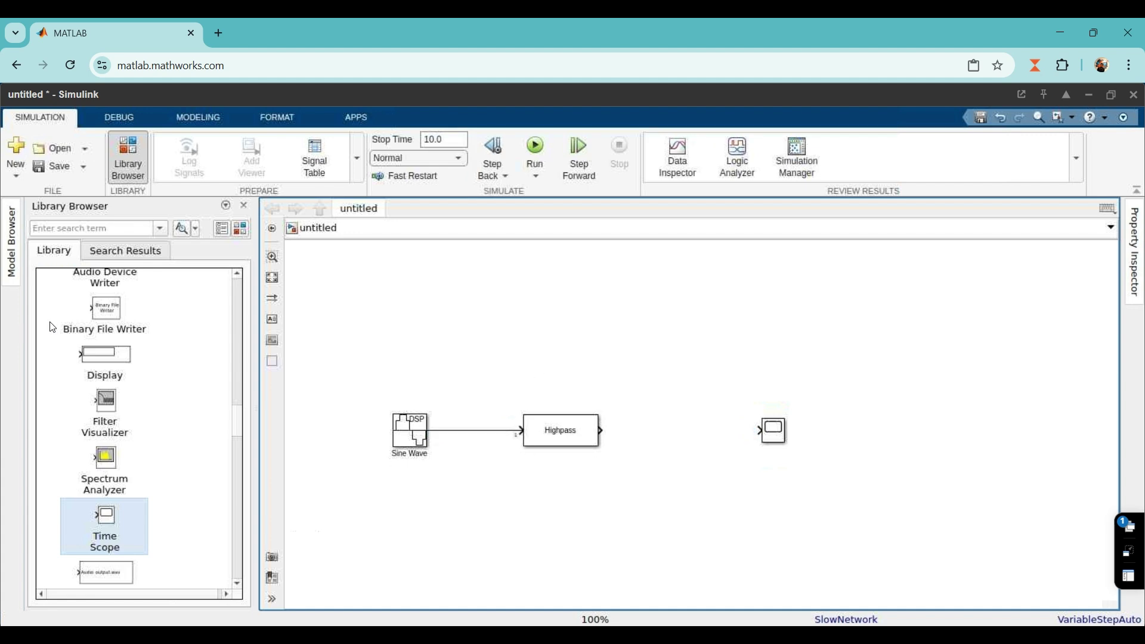
pyautogui.click(600, 429)
pyautogui.moveTo(603, 430); pyautogui.dragTo(766, 432)
# - Review the Highpass Filter's filter type and simulation mode choices, and apply FIR with Interpreted execution
pyautogui.click(588, 433)
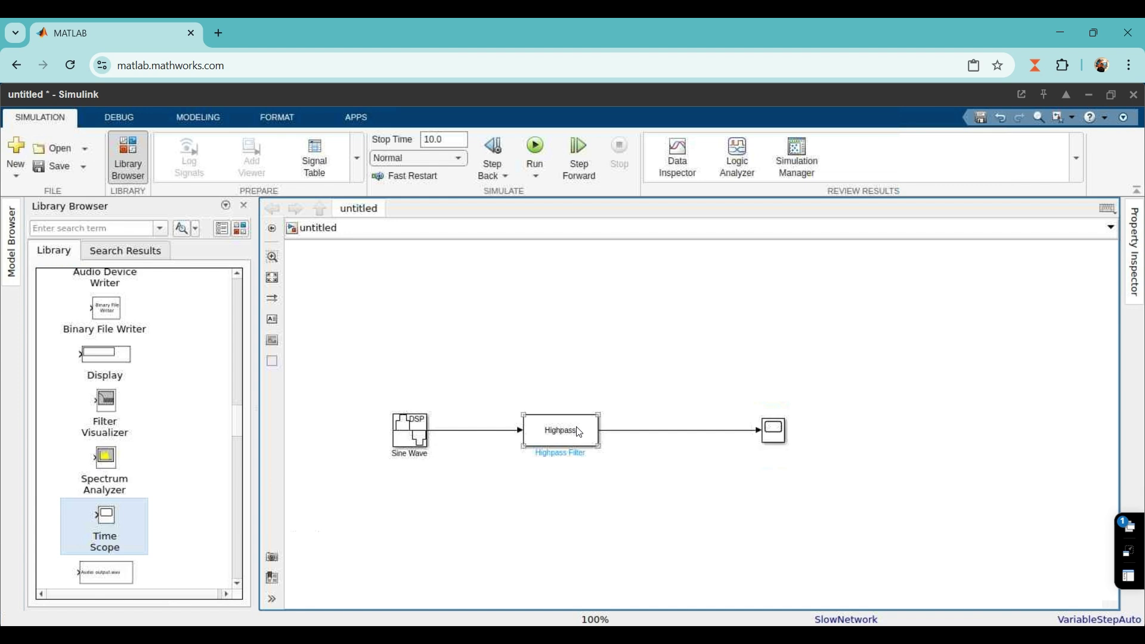
pyautogui.doubleClick(578, 433)
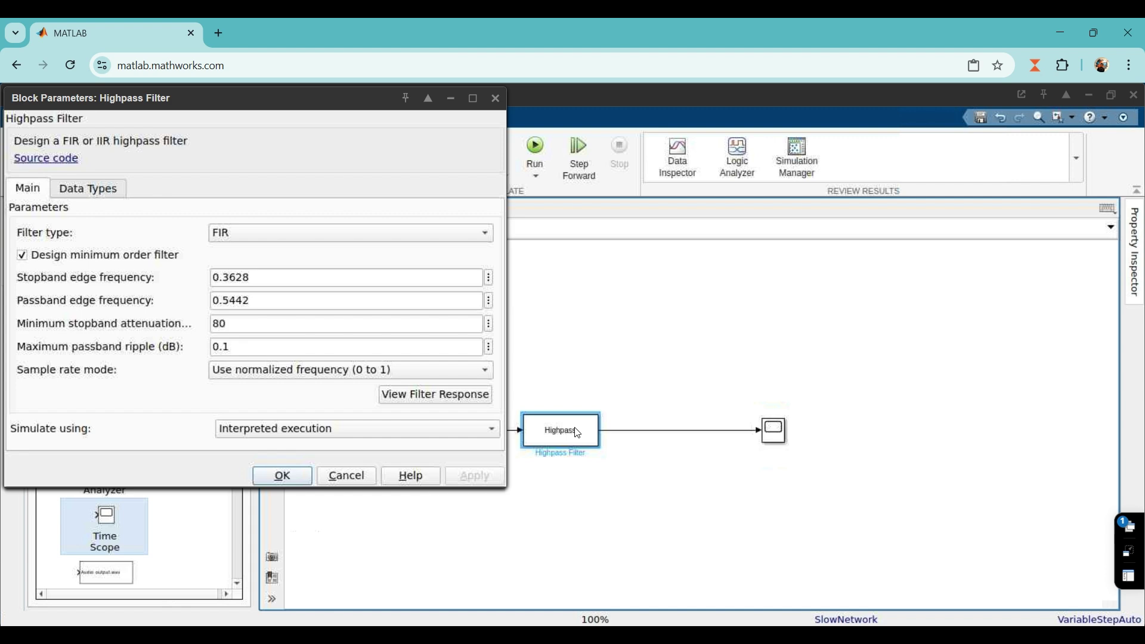
pyautogui.click(276, 236)
pyautogui.click(277, 238)
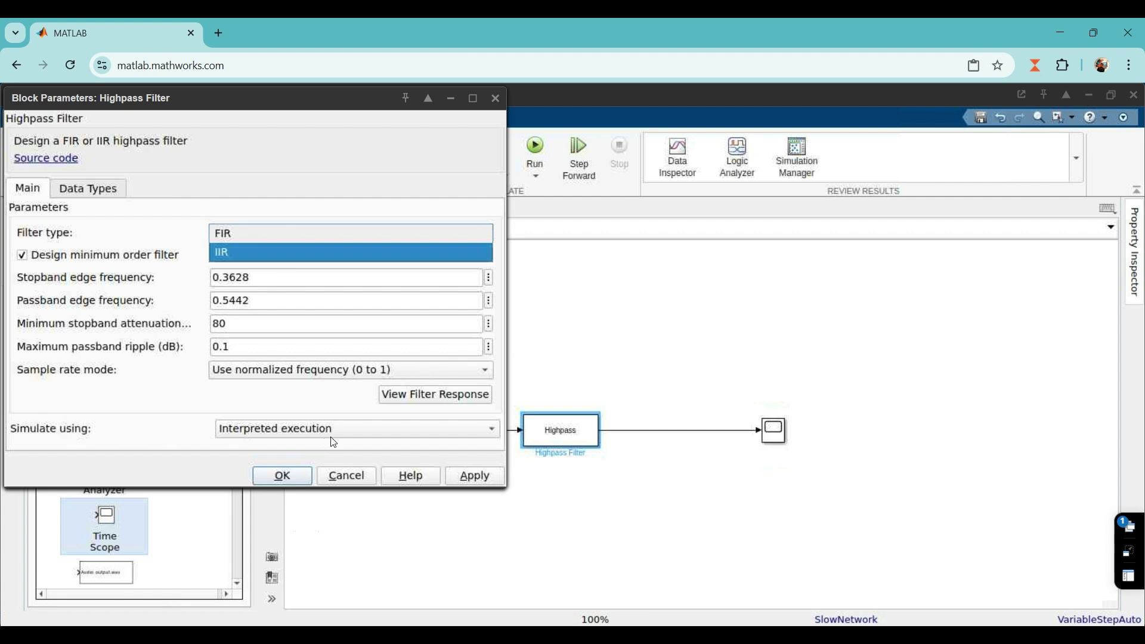
pyautogui.click(422, 431)
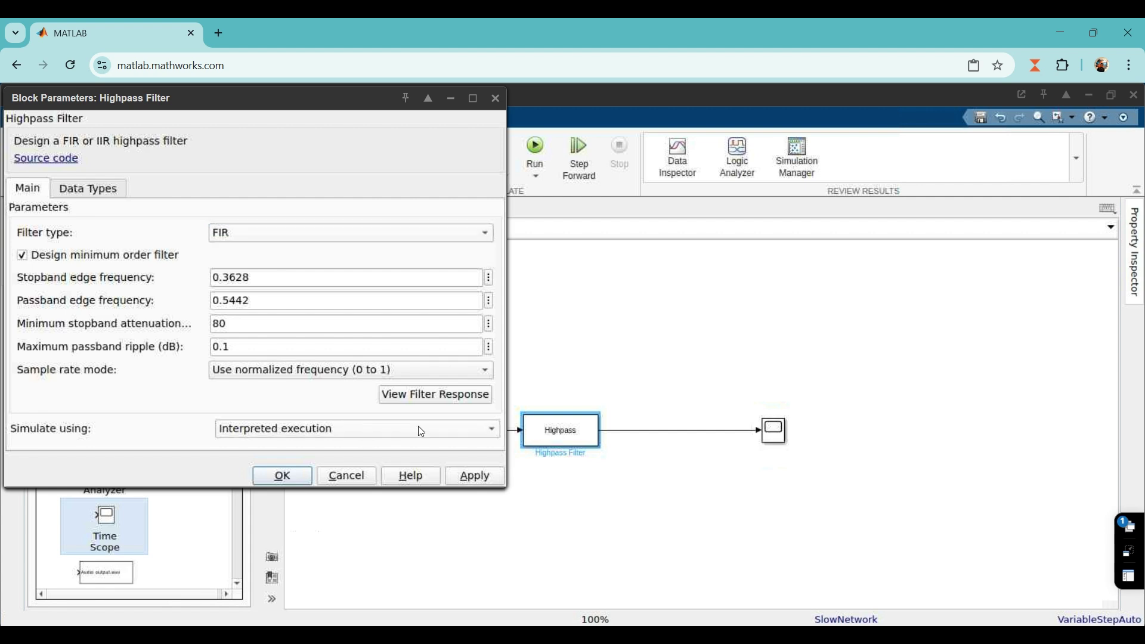
pyautogui.click(492, 431)
pyautogui.click(364, 431)
pyautogui.click(482, 479)
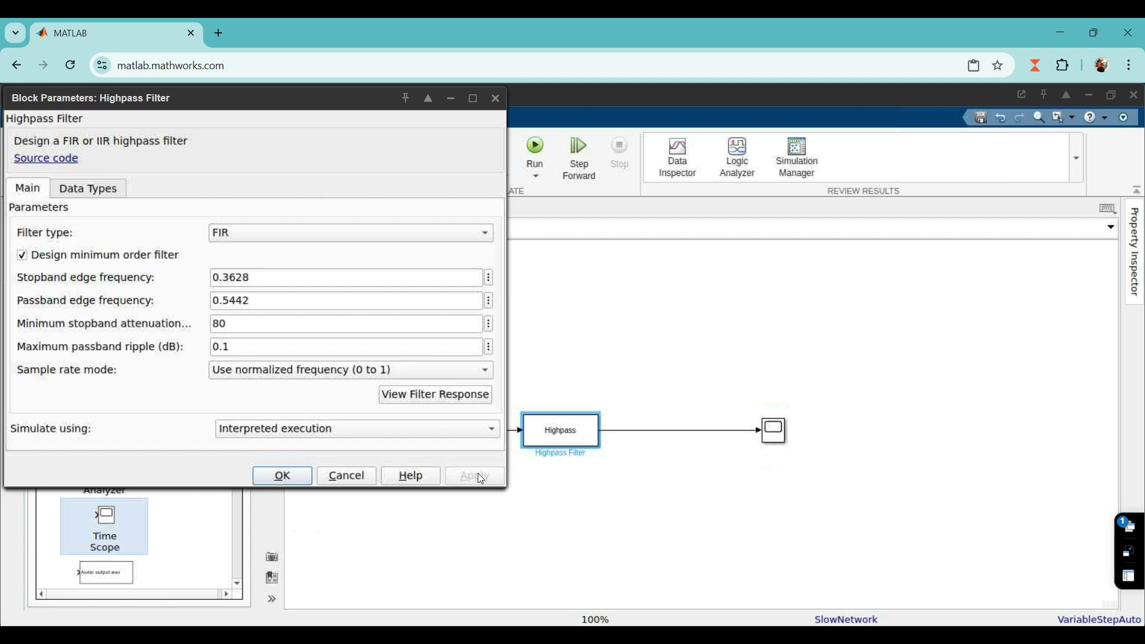
# - View the Highpass Filter's magnitude response in a maximized window, minimize it and close the filter's parameters
pyautogui.click(459, 396)
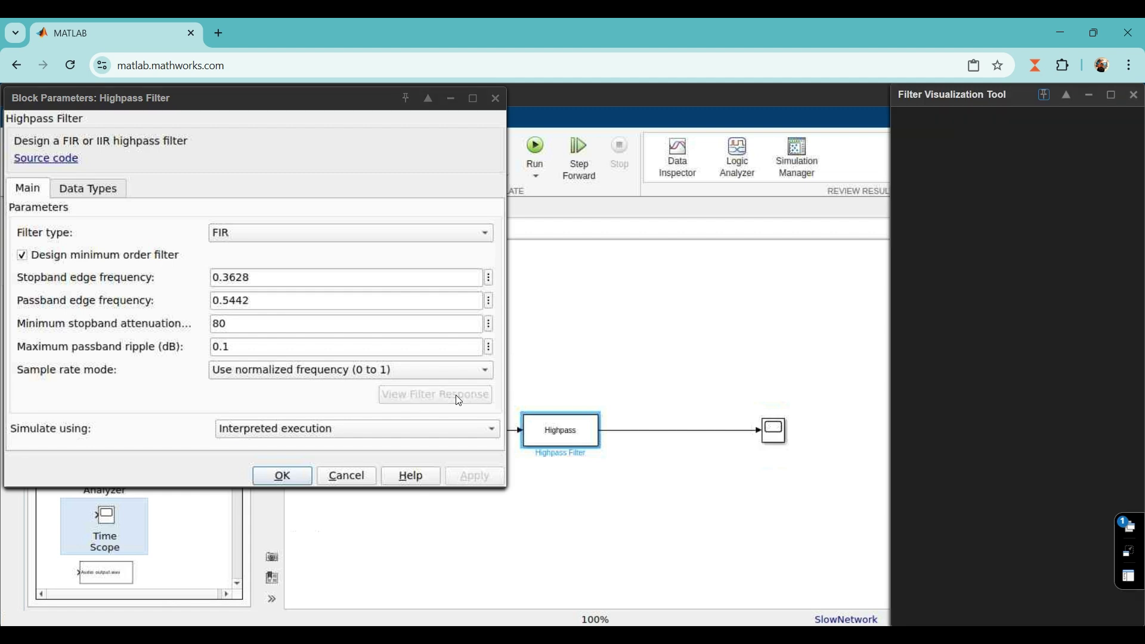
pyautogui.click(1111, 96)
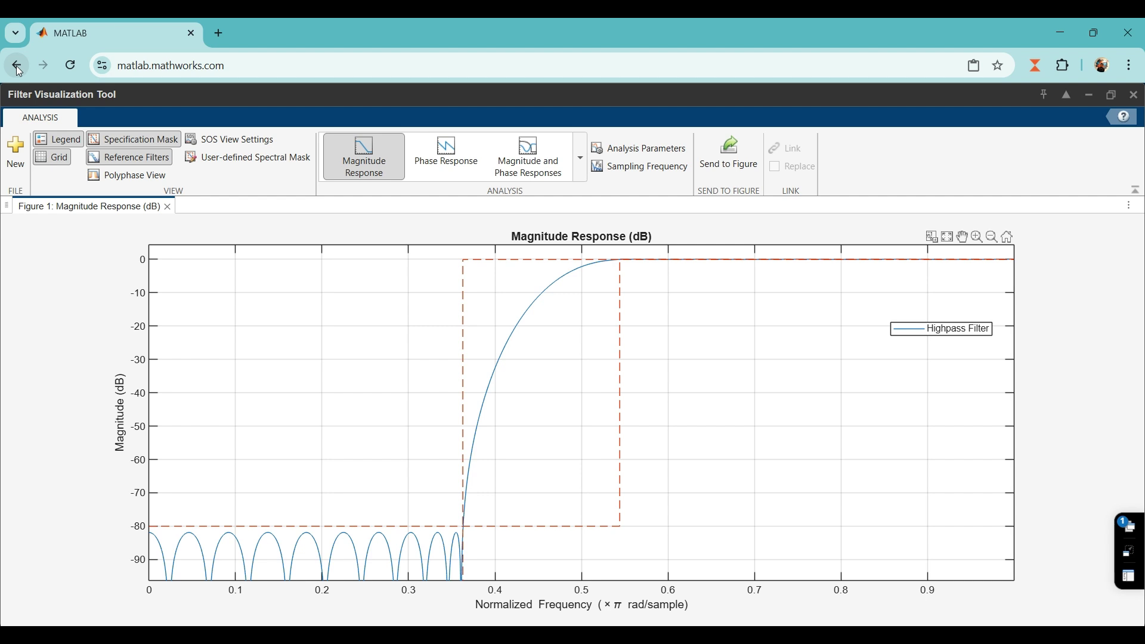
pyautogui.click(1087, 97)
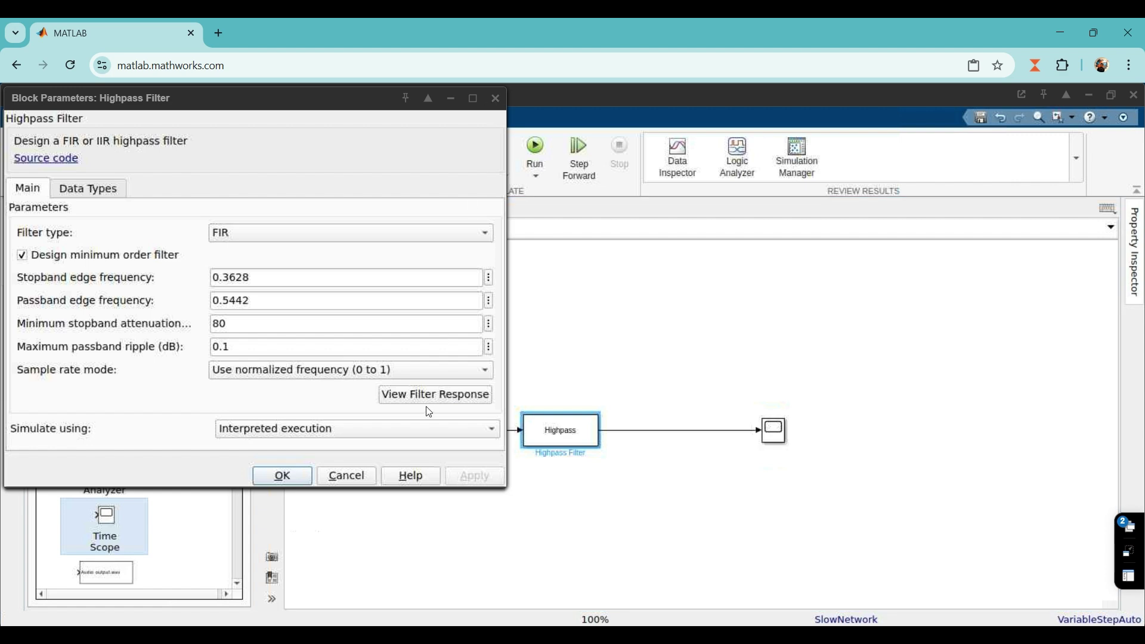
pyautogui.click(495, 98)
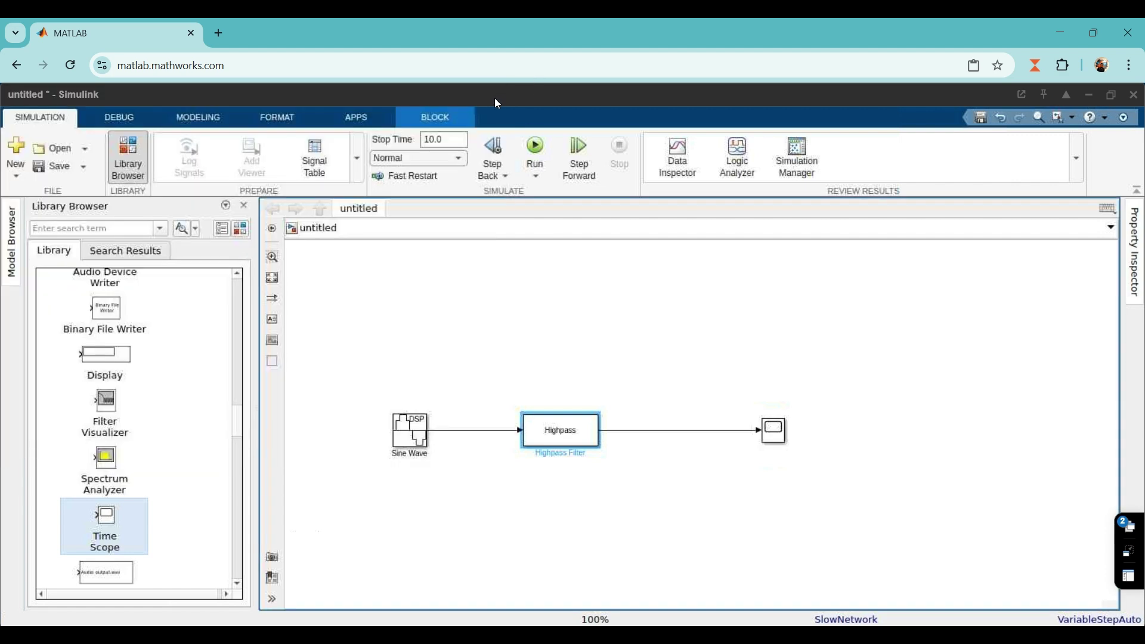
# - Set the Sine Wave block's amplitude to 2 and its frequency to 10 Hz
pyautogui.click(413, 437)
pyautogui.click(413, 436)
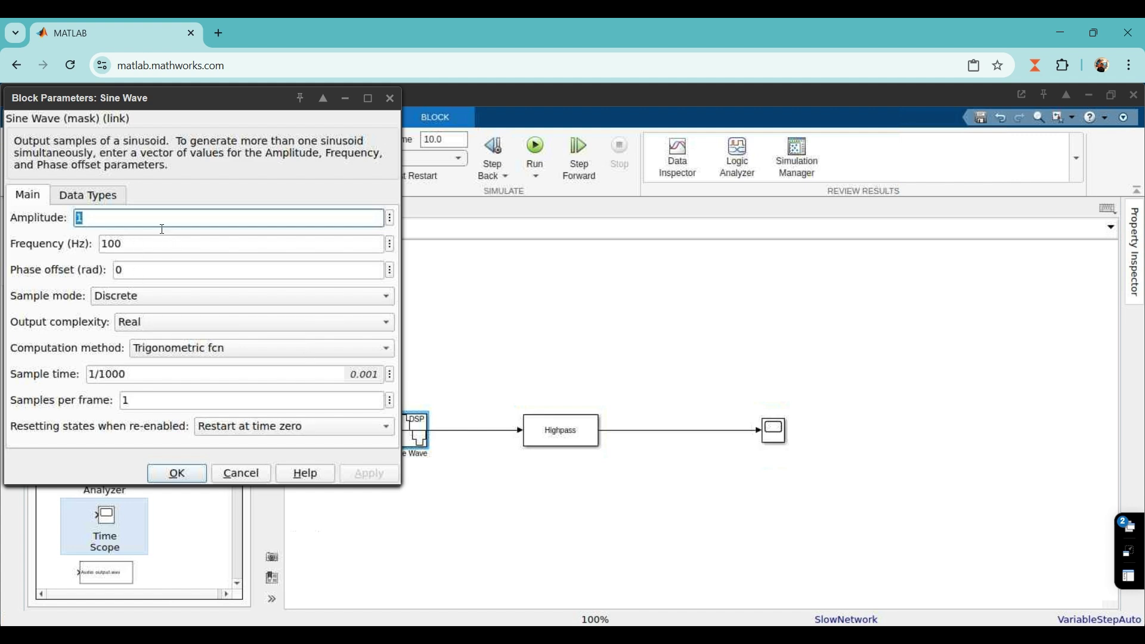
pyautogui.press('Tab')
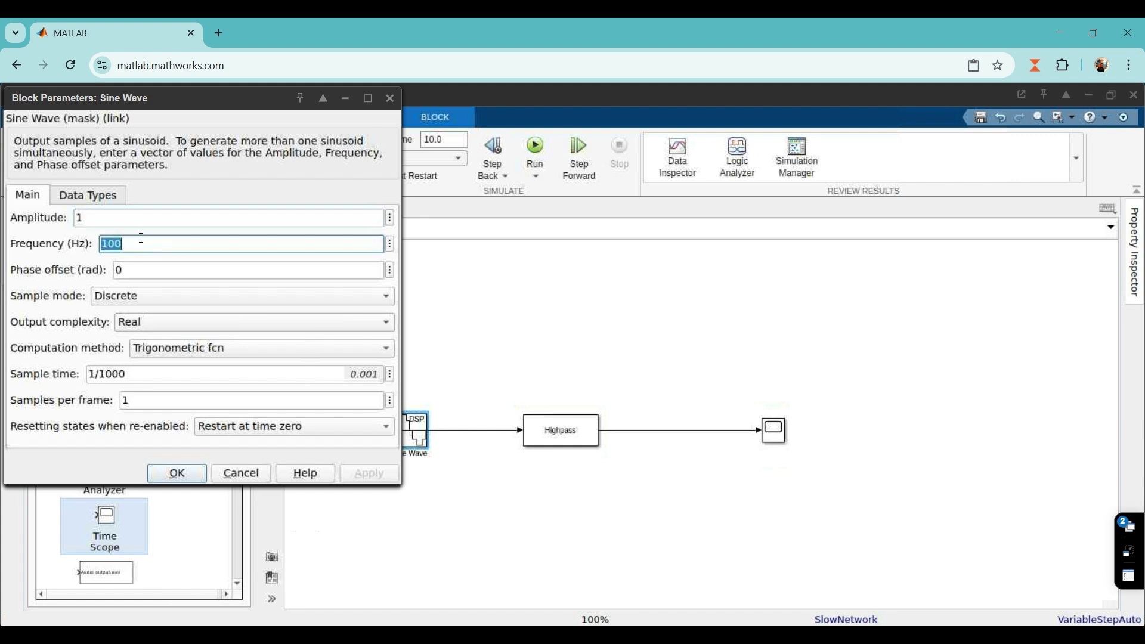
pyautogui.click(142, 221)
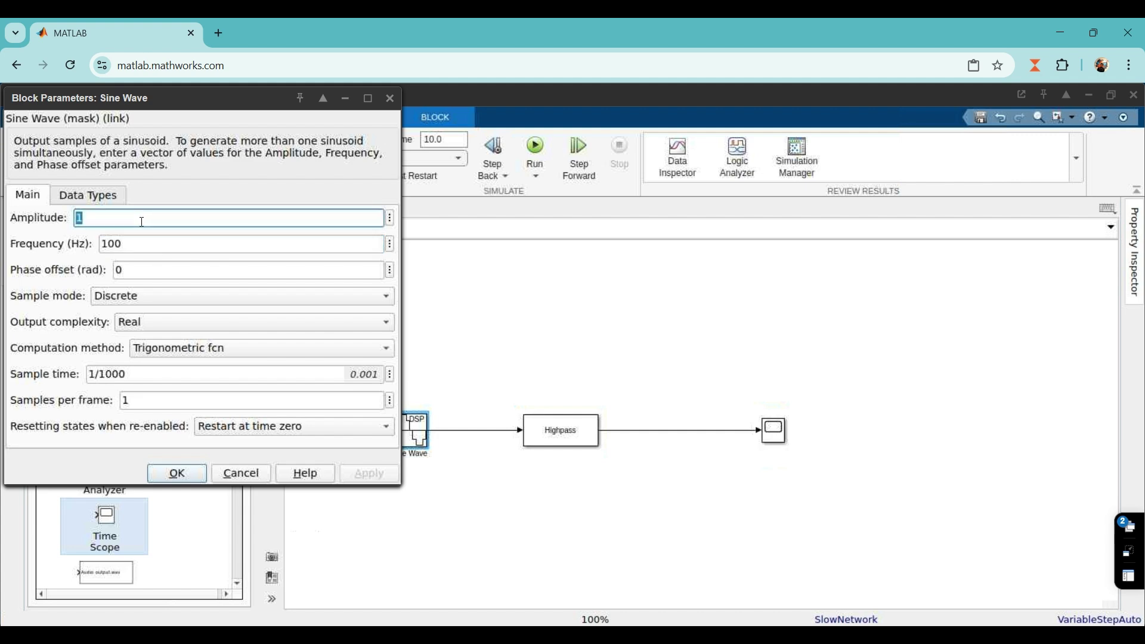
pyautogui.click(142, 221)
pyautogui.press('BackSpace')
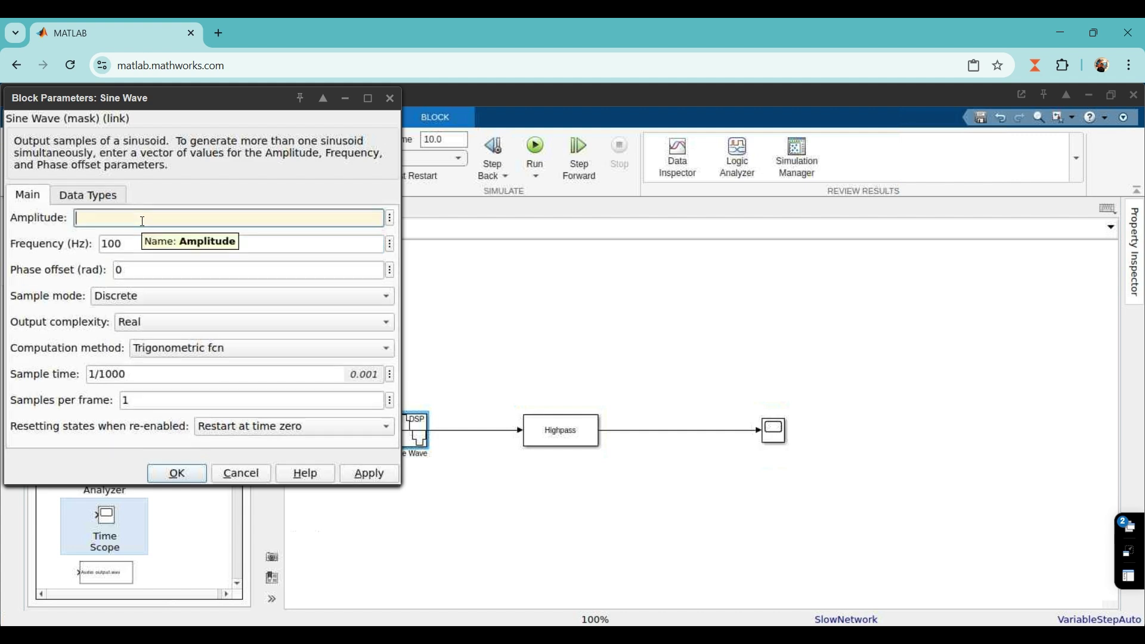
pyautogui.write('2')
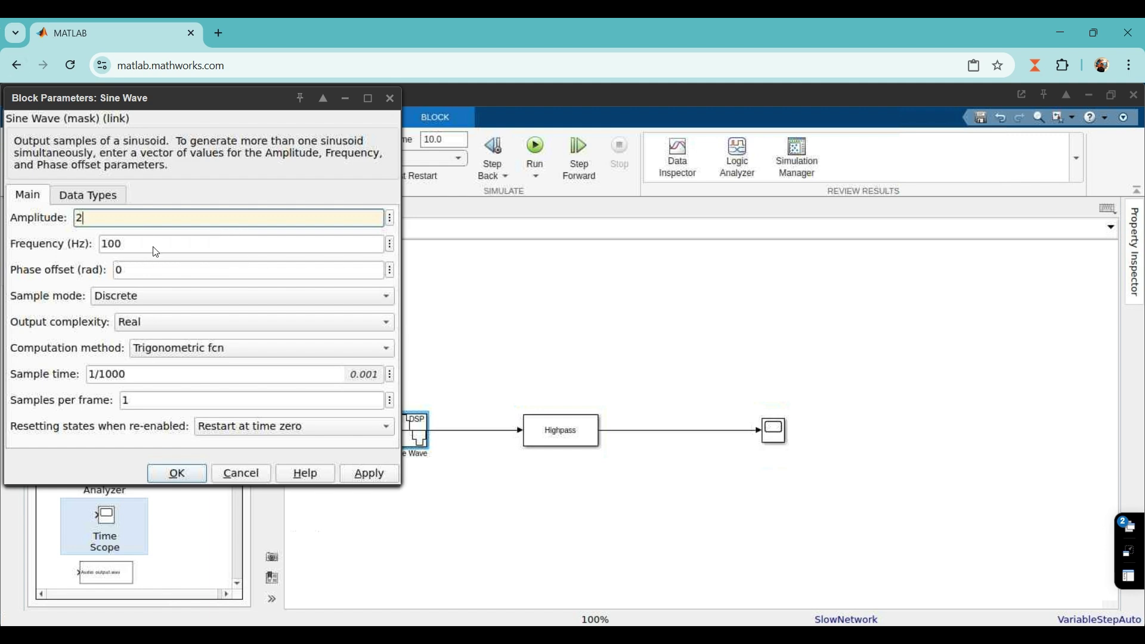
pyautogui.click(151, 240)
pyautogui.click(151, 240)
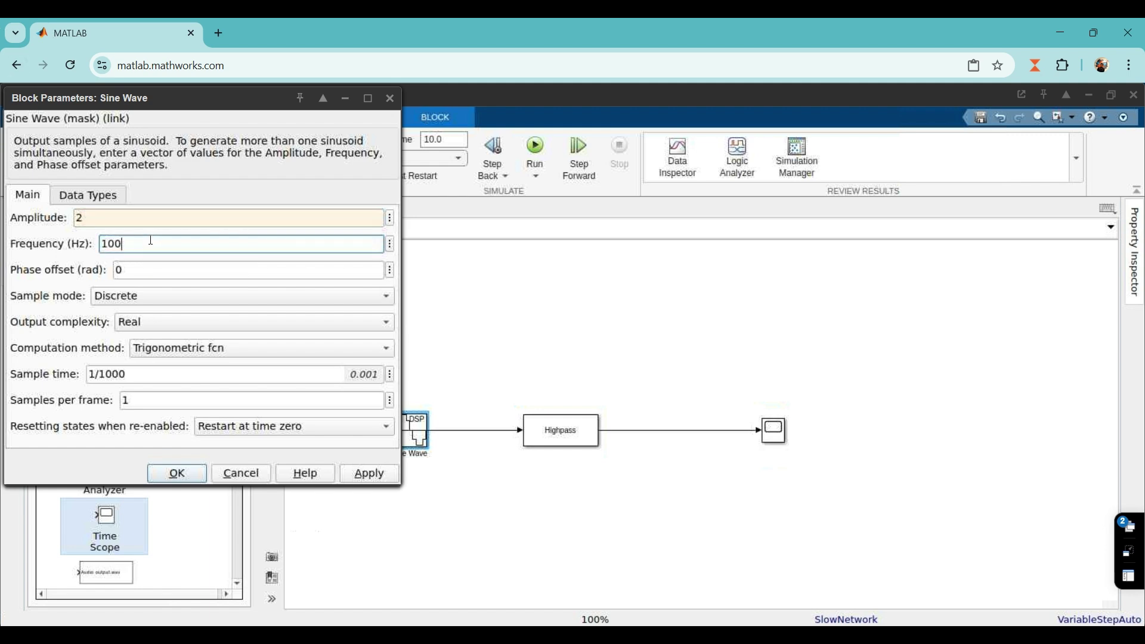
pyautogui.press('BackSpace')
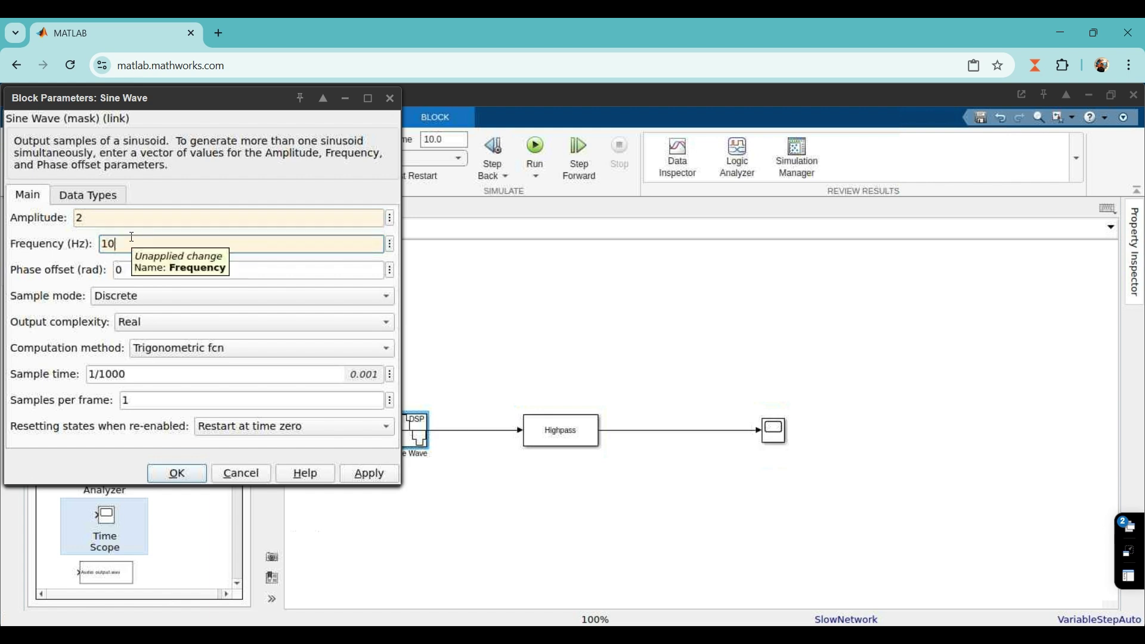
# - Look over the available sample modes and computation methods of the Sine Wave block
pyautogui.click(389, 302)
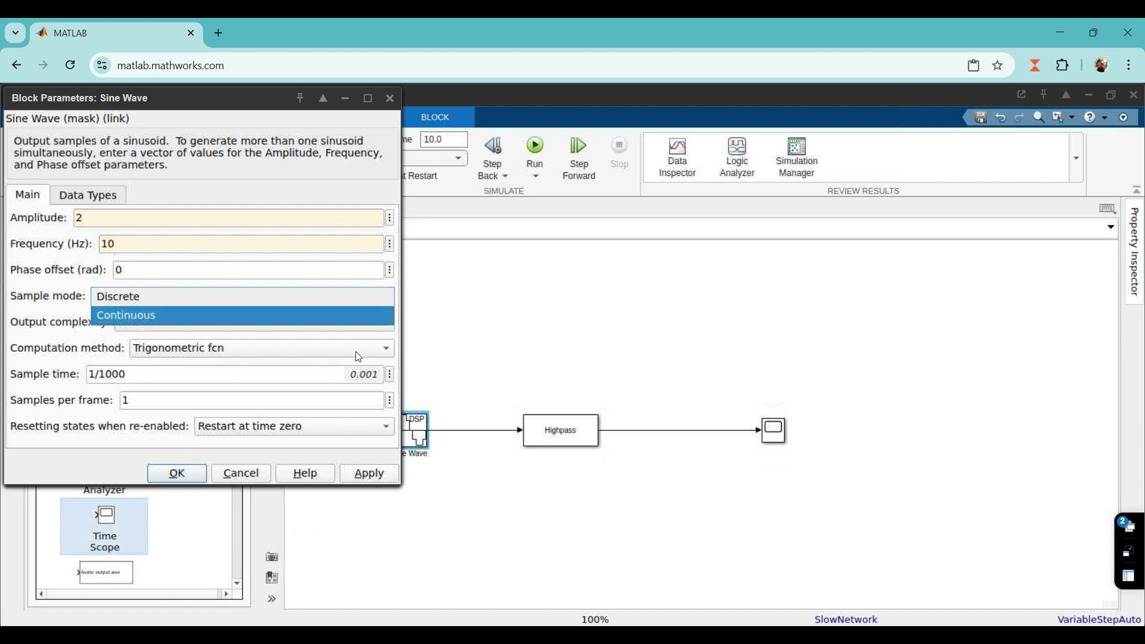
pyautogui.click(390, 355)
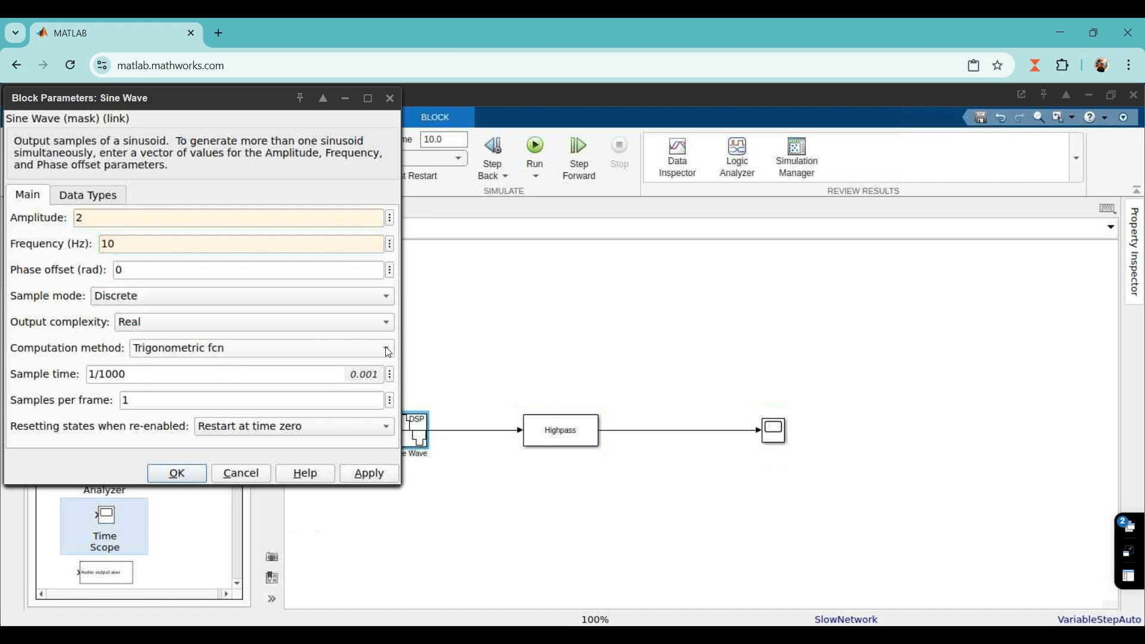
pyautogui.click(388, 352)
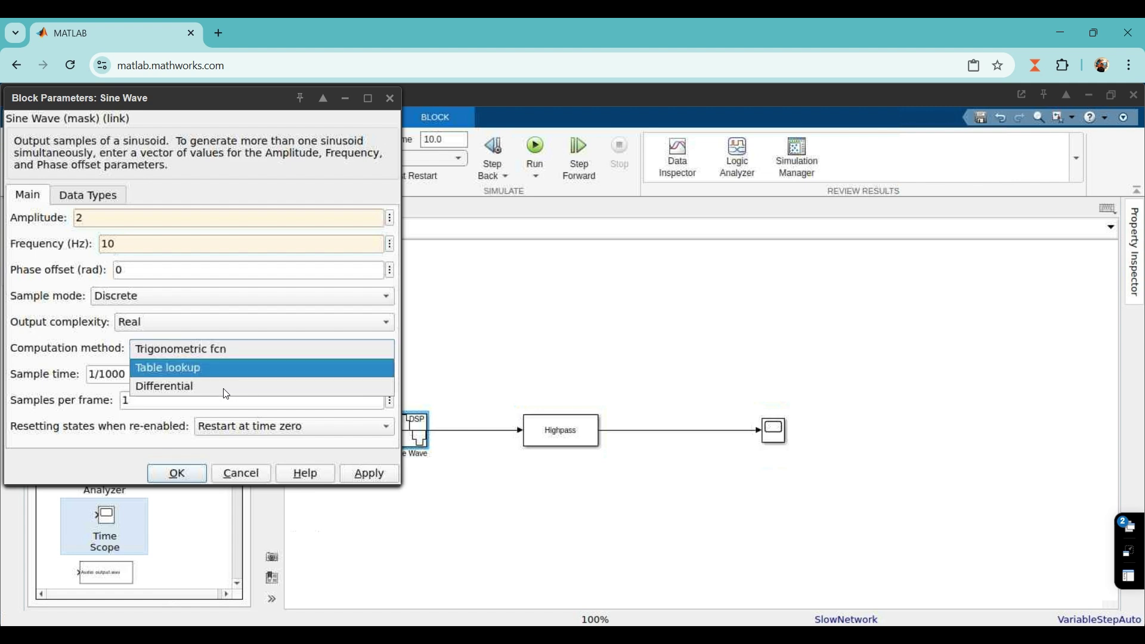
pyautogui.click(614, 373)
pyautogui.click(412, 368)
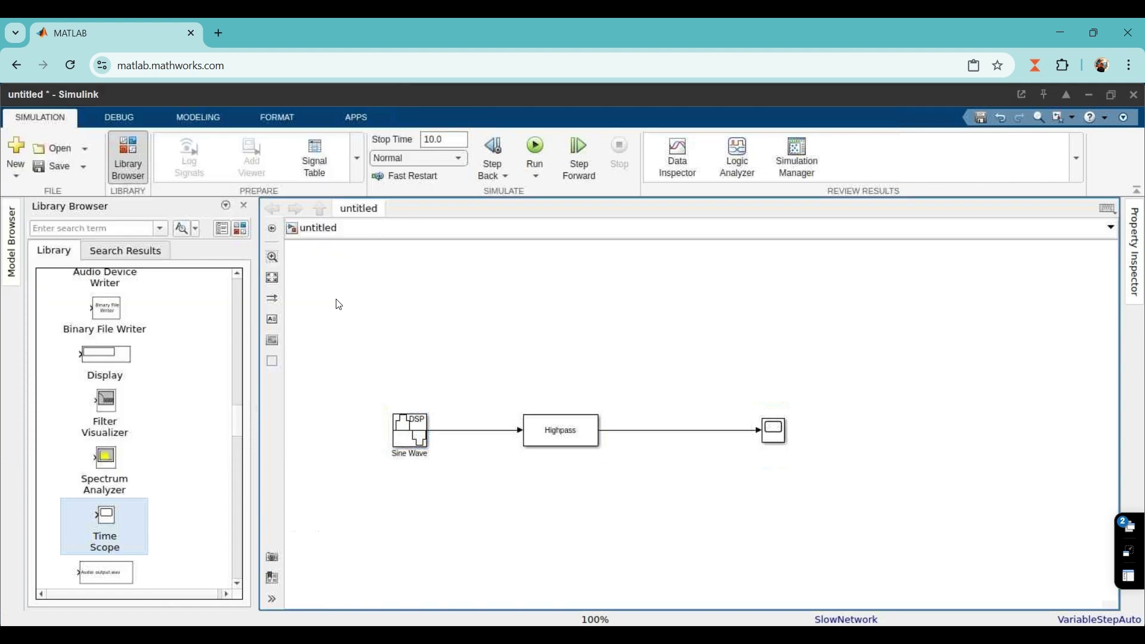
# - Reopen the Sine Wave block's parameters and apply the pending amplitude and frequency changes
pyautogui.click(418, 444)
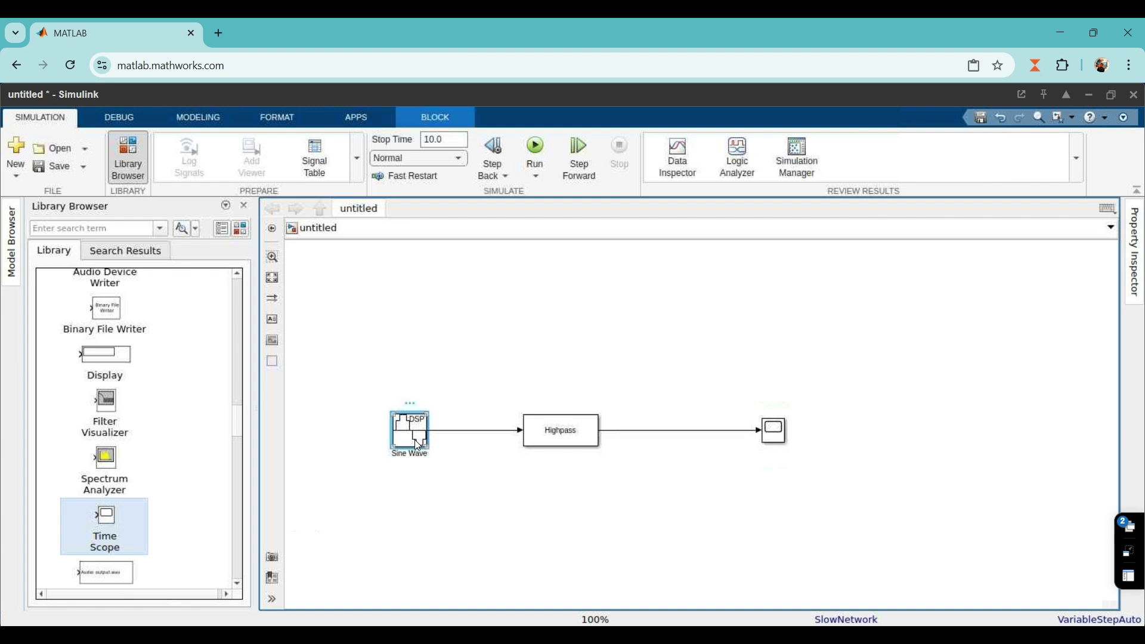
pyautogui.doubleClick(418, 445)
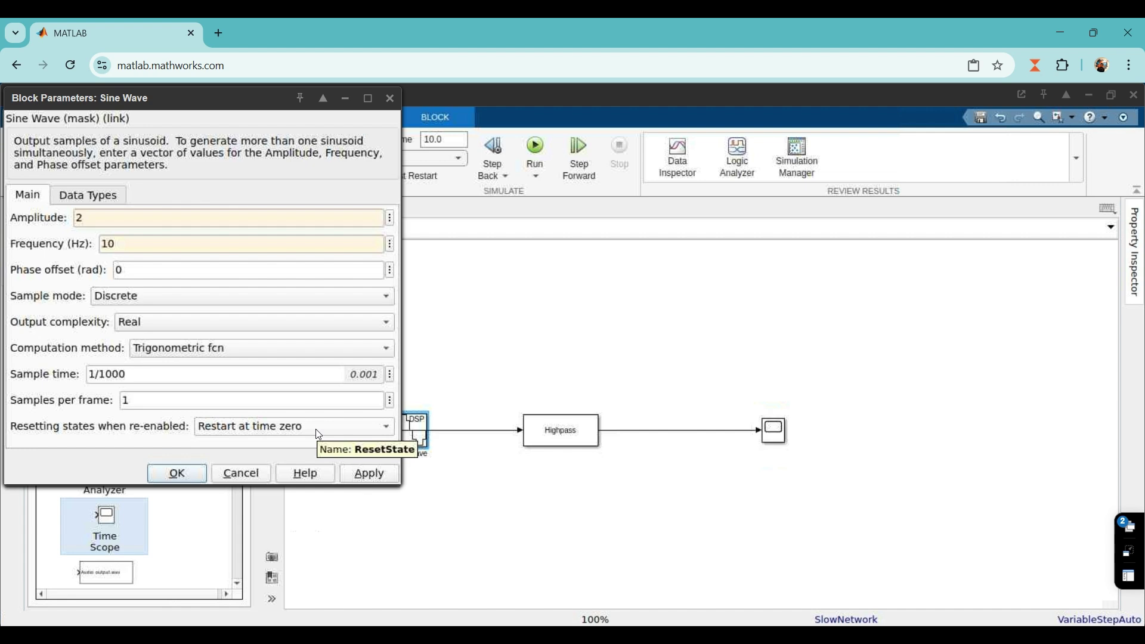
pyautogui.click(177, 473)
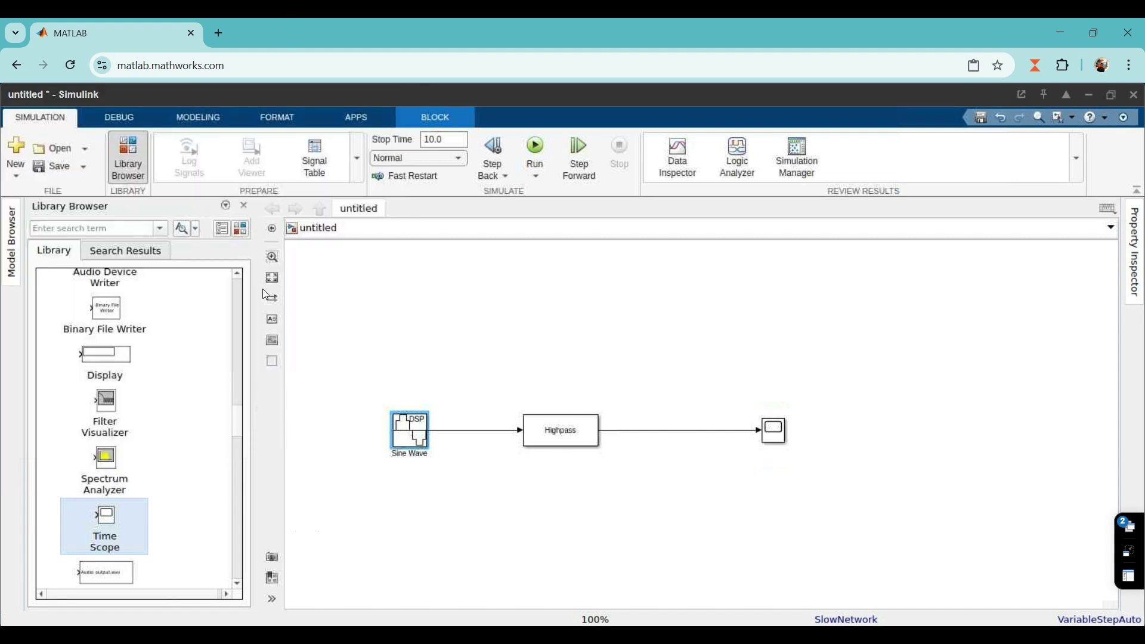
pyautogui.click(415, 439)
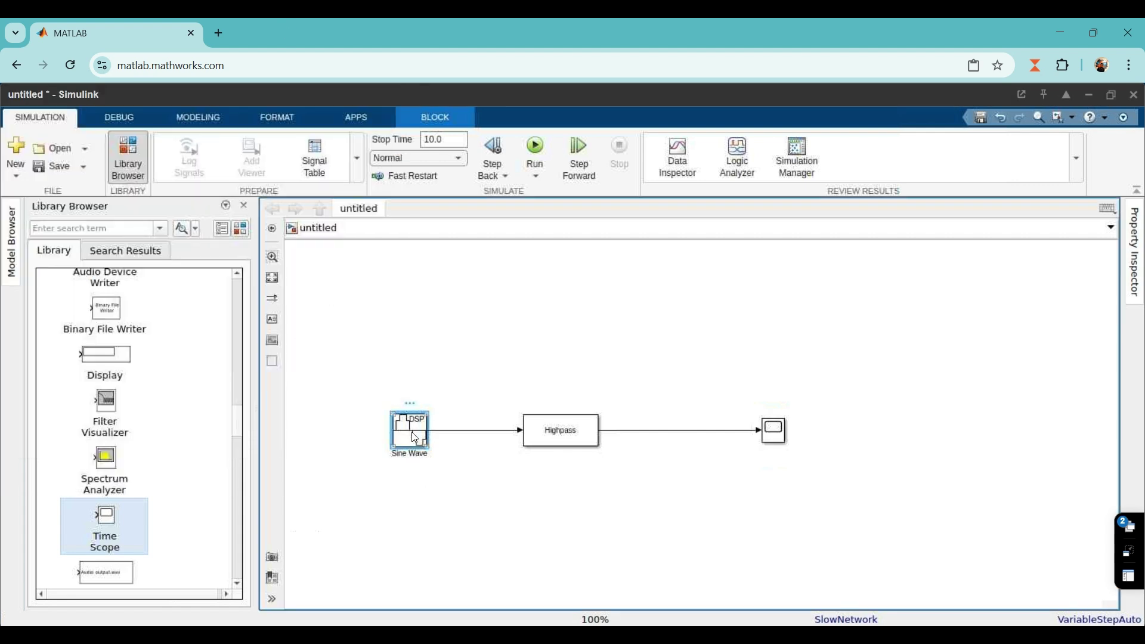
pyautogui.doubleClick(412, 434)
pyautogui.click(176, 472)
pyautogui.doubleClick(408, 438)
pyautogui.click(177, 472)
pyautogui.doubleClick(408, 437)
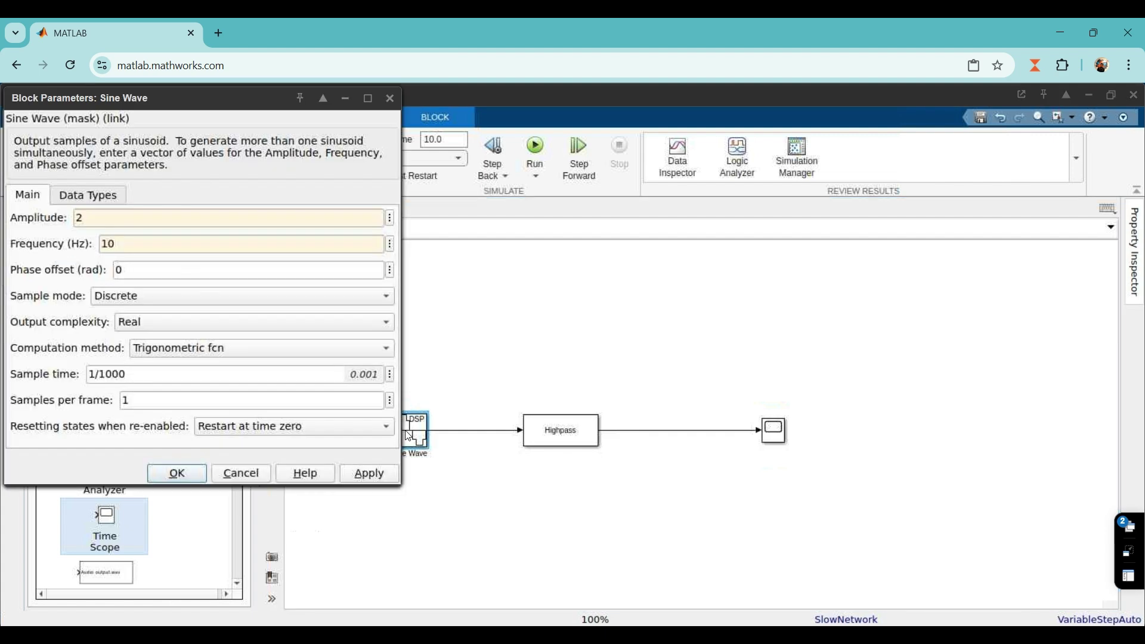
pyautogui.click(380, 476)
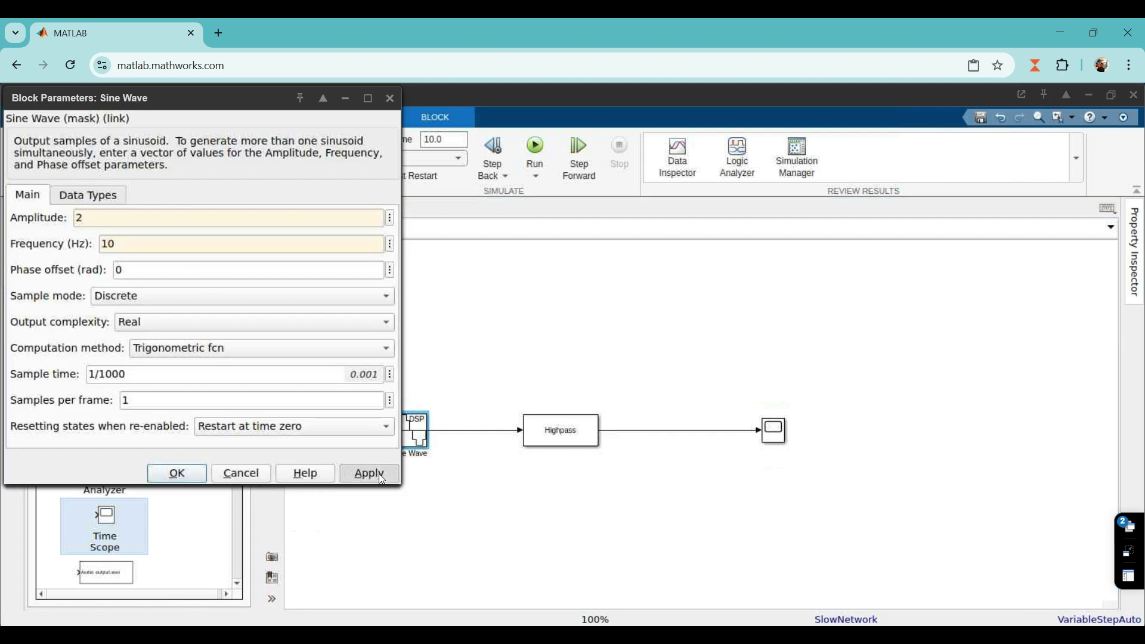
# - Close the Sine Wave parameters, run the simulation, and view the filter output in a maximized scope window before minimizing it
pyautogui.click(197, 472)
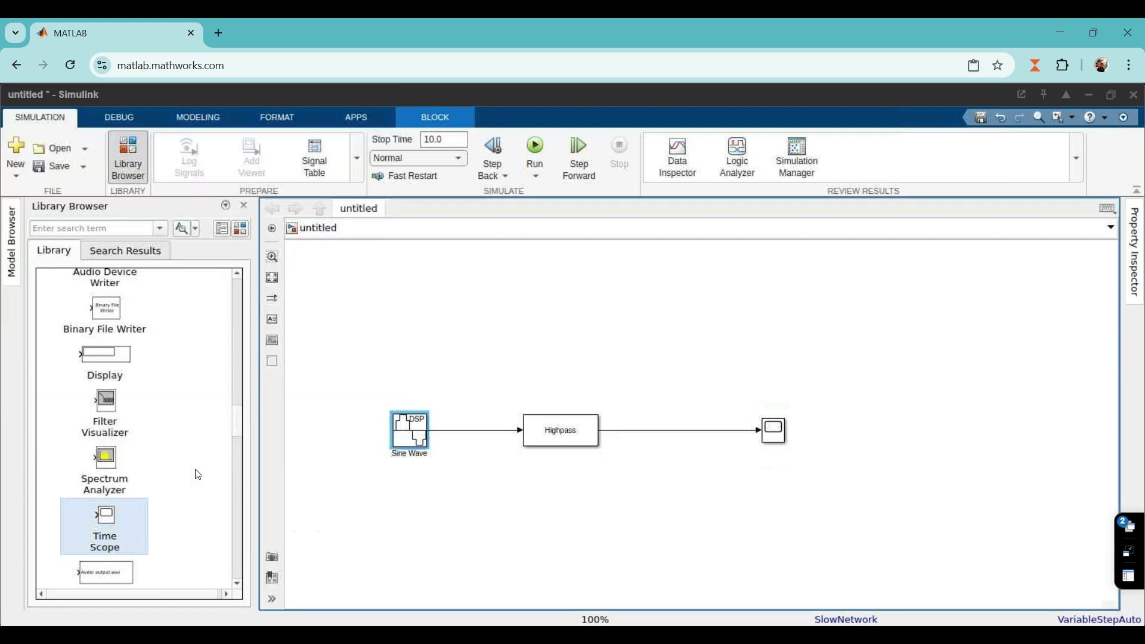
pyautogui.click(541, 177)
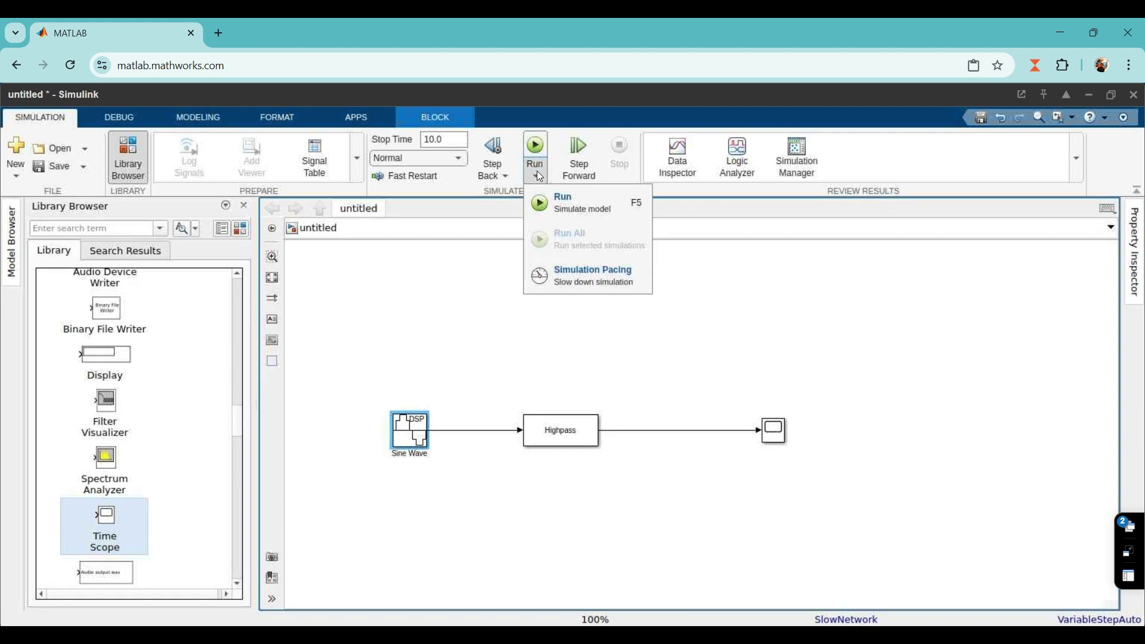
pyautogui.click(568, 205)
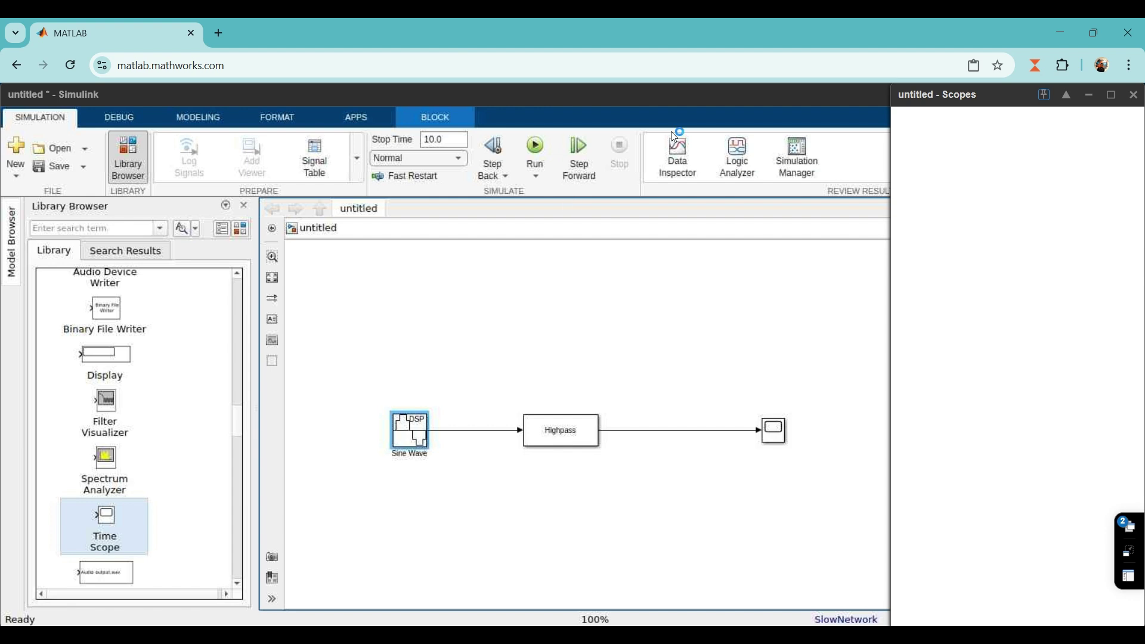
pyautogui.click(1112, 96)
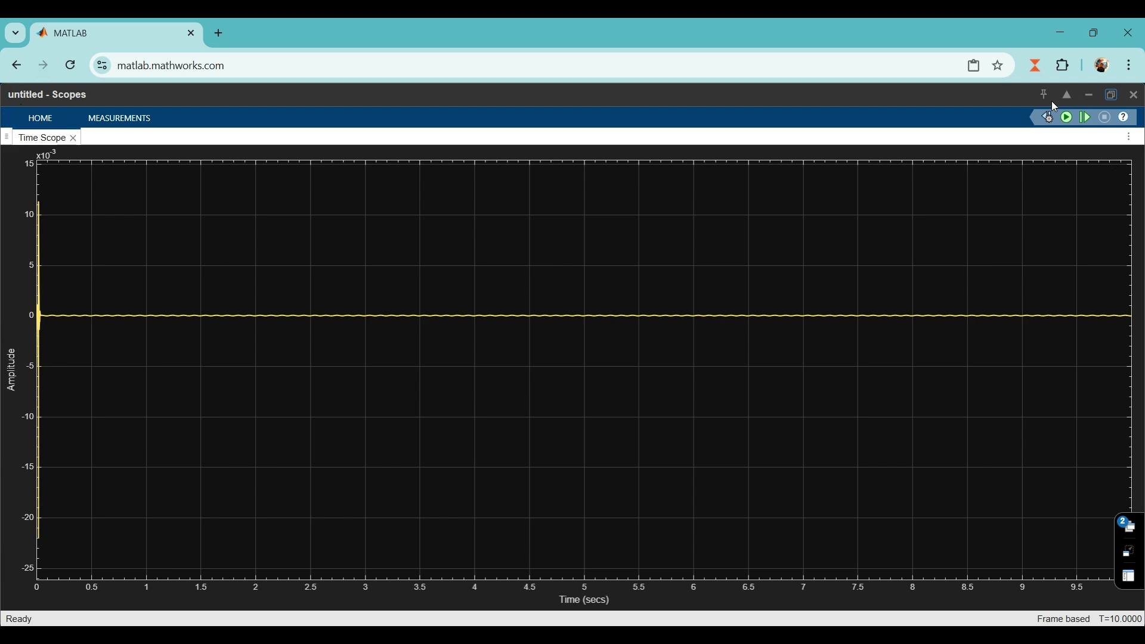
pyautogui.click(1091, 96)
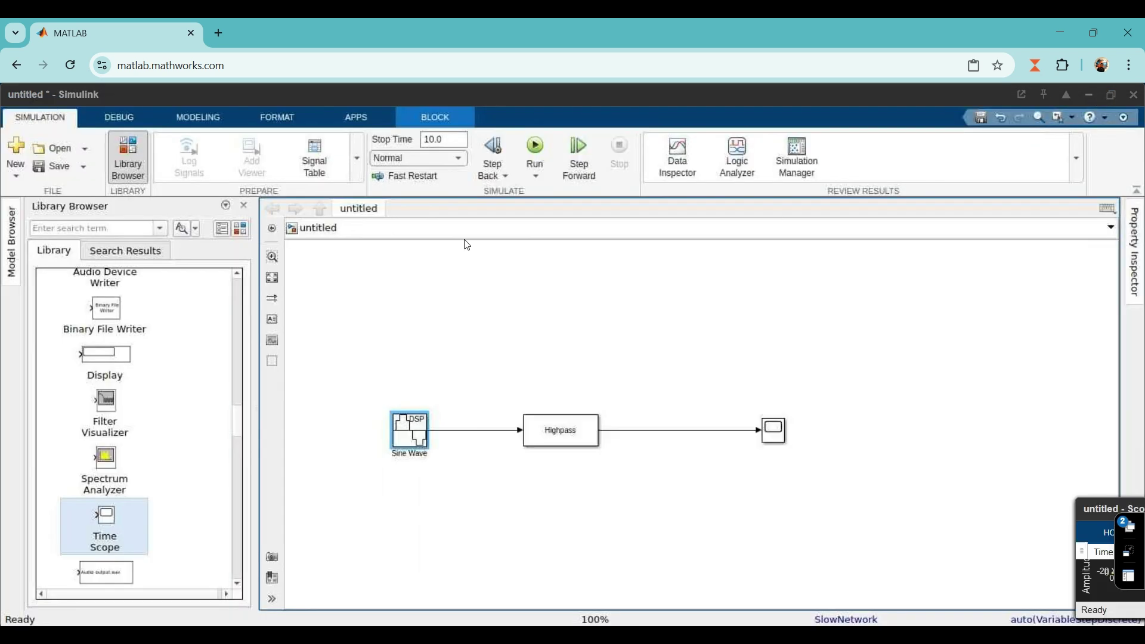
# - Set the Sine Wave block's frequency to 1 Hz, apply the change and close its parameters
pyautogui.doubleClick(422, 427)
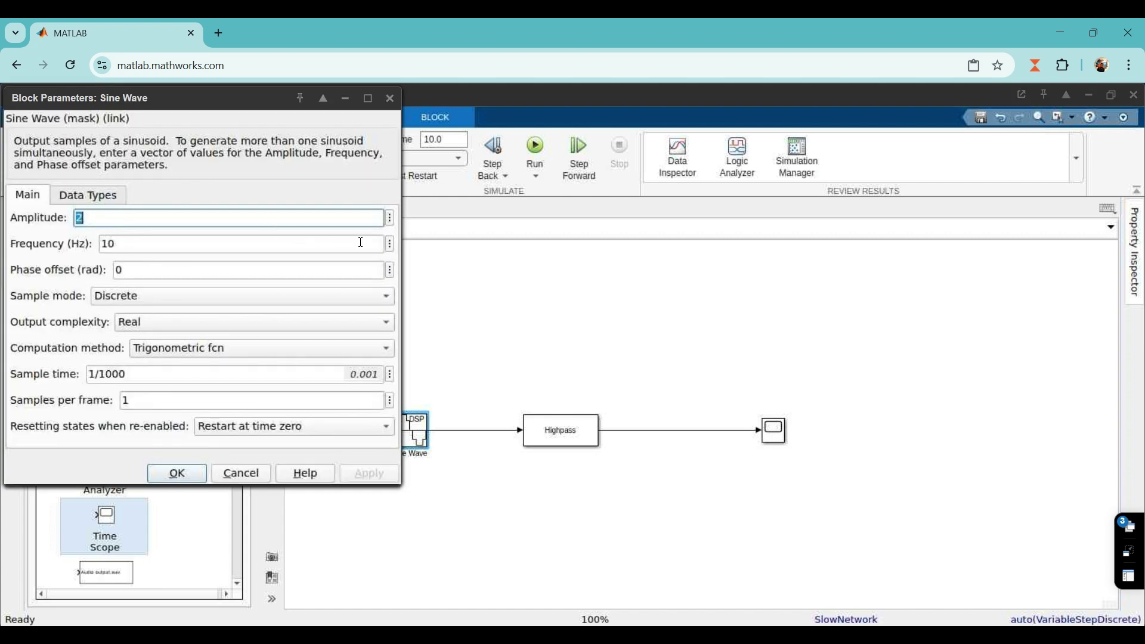
pyautogui.press('Tab')
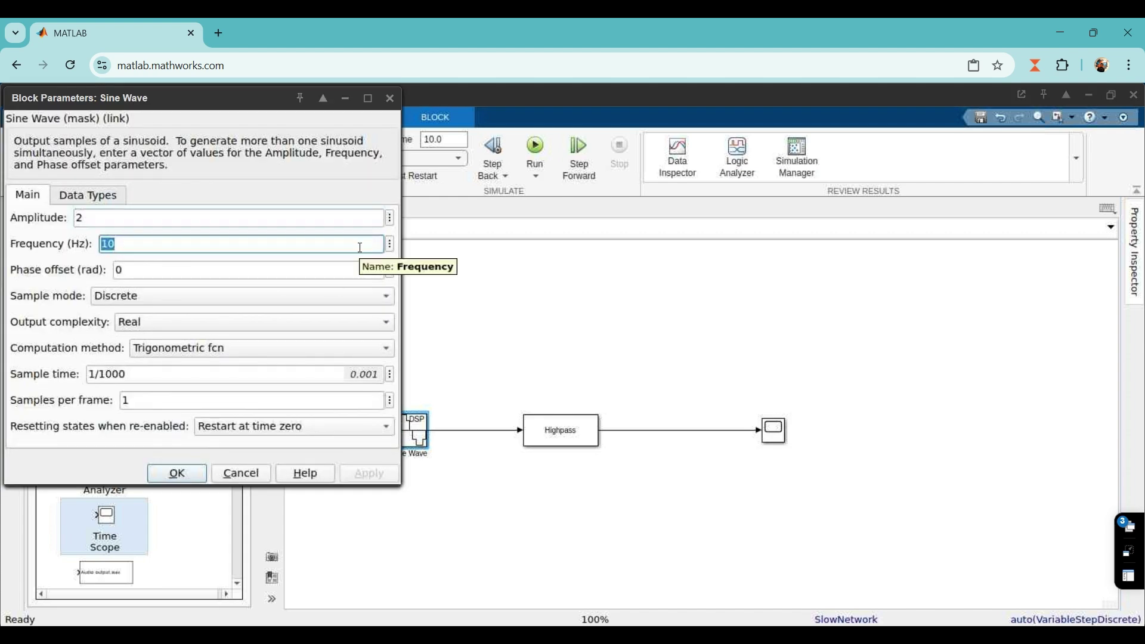
pyautogui.press('BackSpace')
pyautogui.write('1')
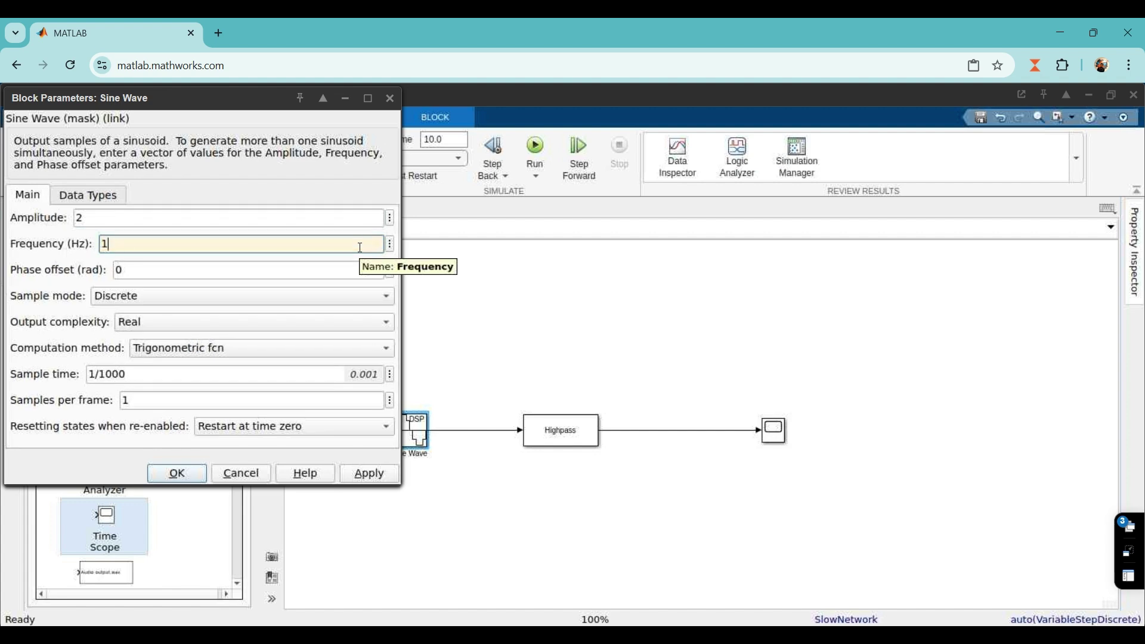
pyautogui.click(382, 480)
pyautogui.click(201, 475)
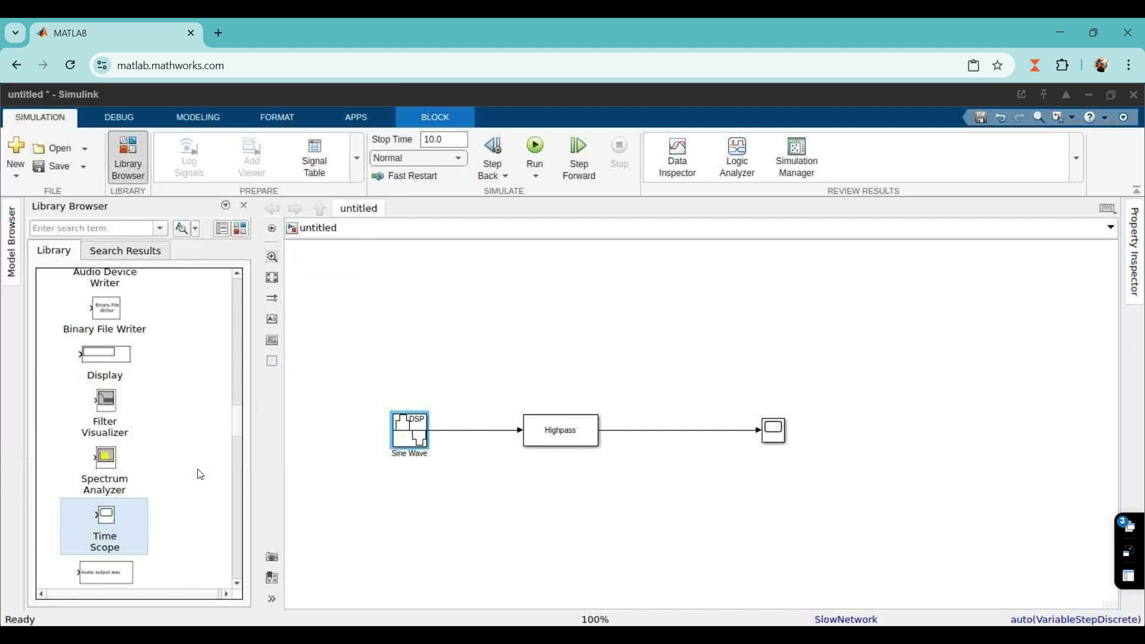
# - Rerun the simulation with the changed sine frequency, view the Time Scope waveform and minimize the scope window
pyautogui.click(537, 177)
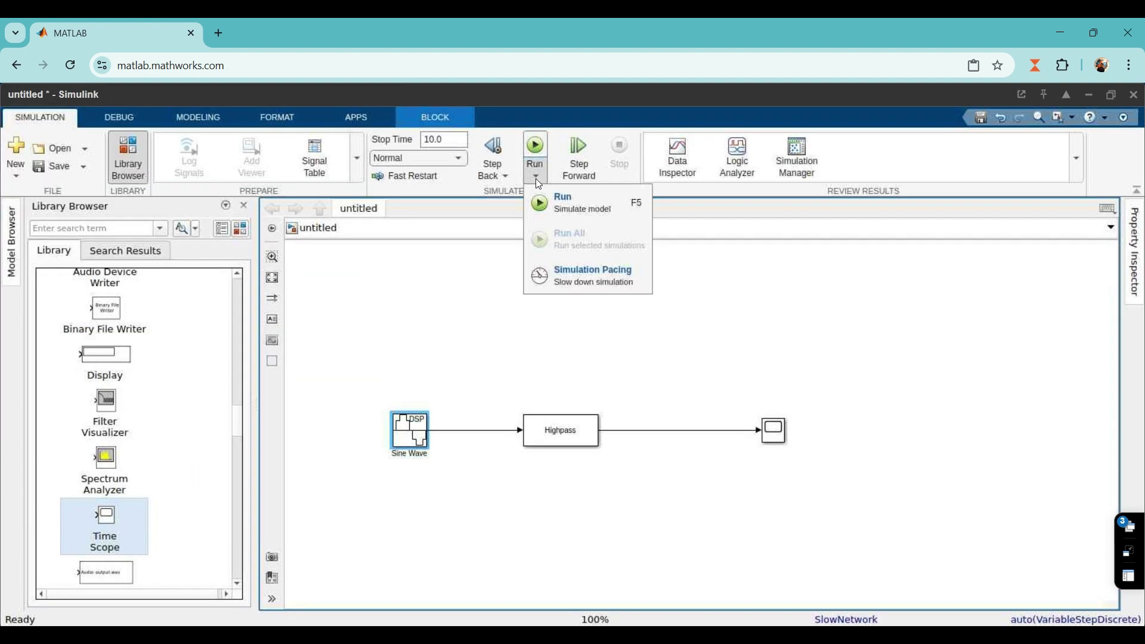
pyautogui.click(555, 204)
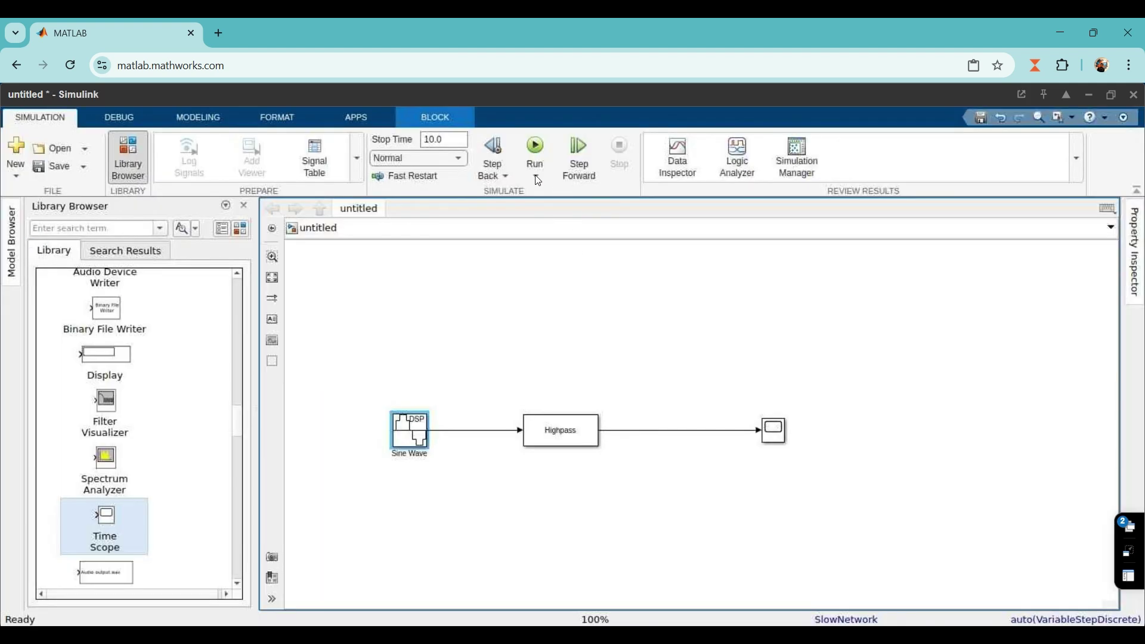
pyautogui.click(537, 178)
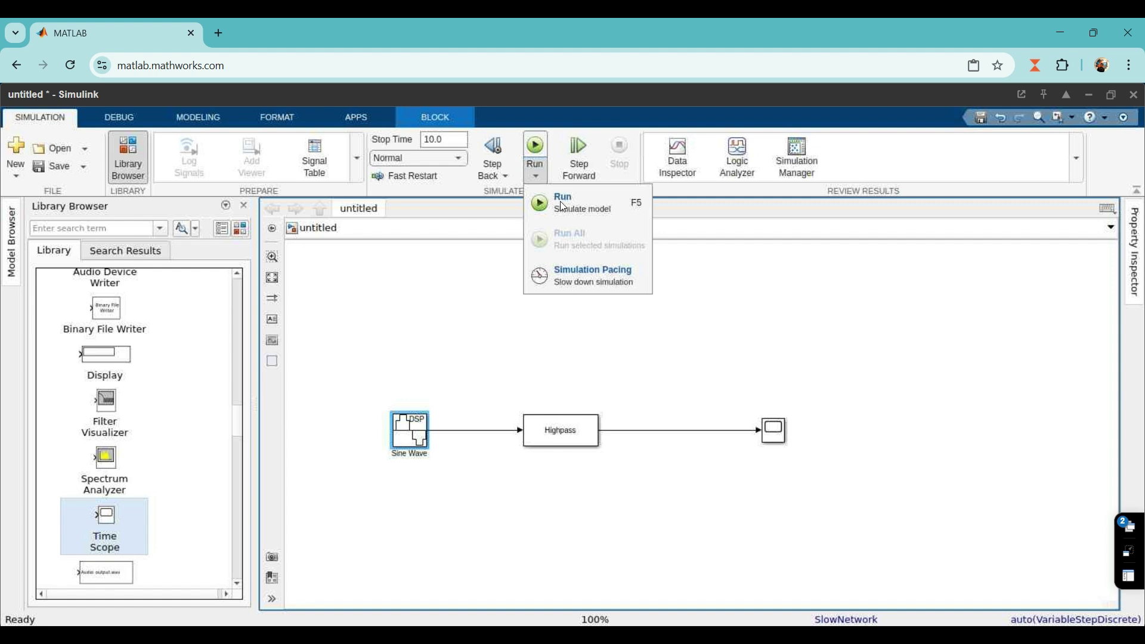
pyautogui.click(561, 202)
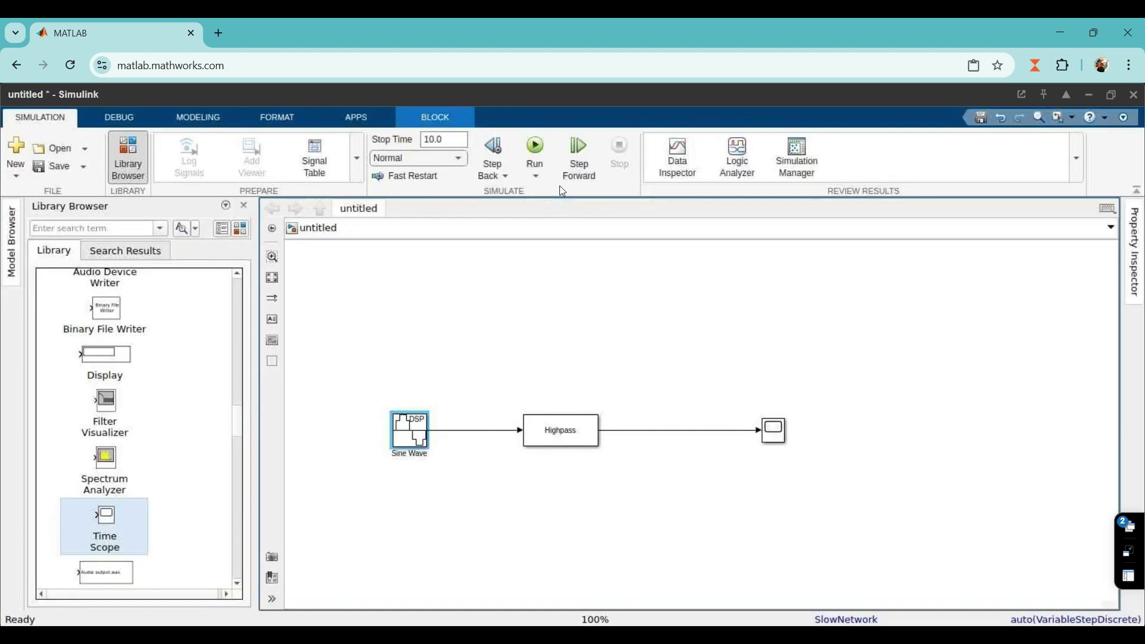
pyautogui.click(537, 177)
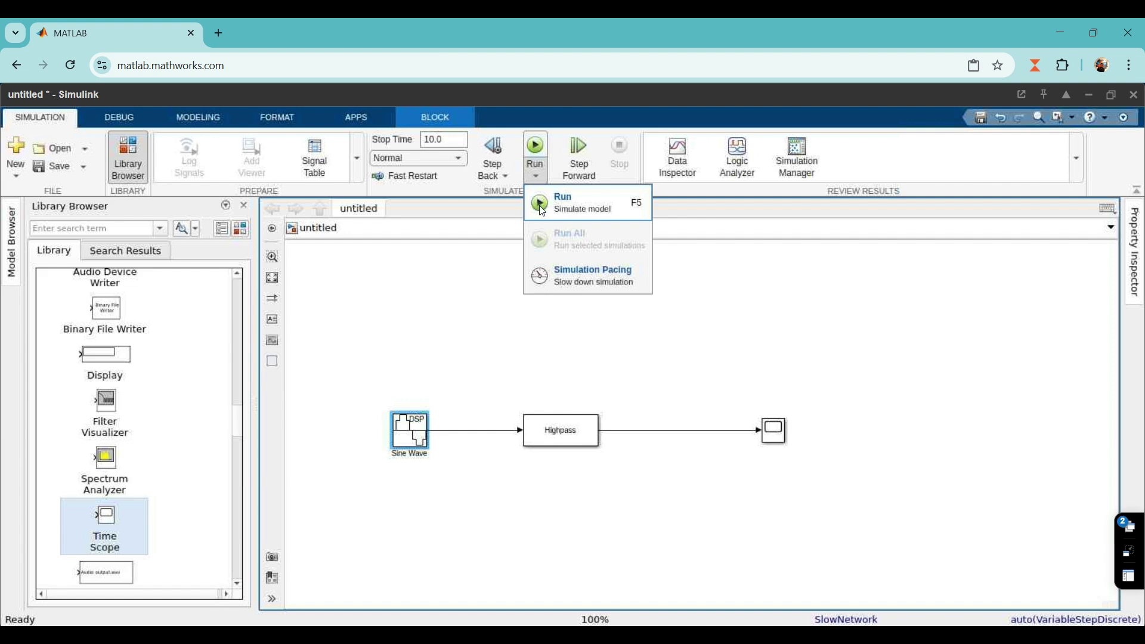
pyautogui.click(540, 207)
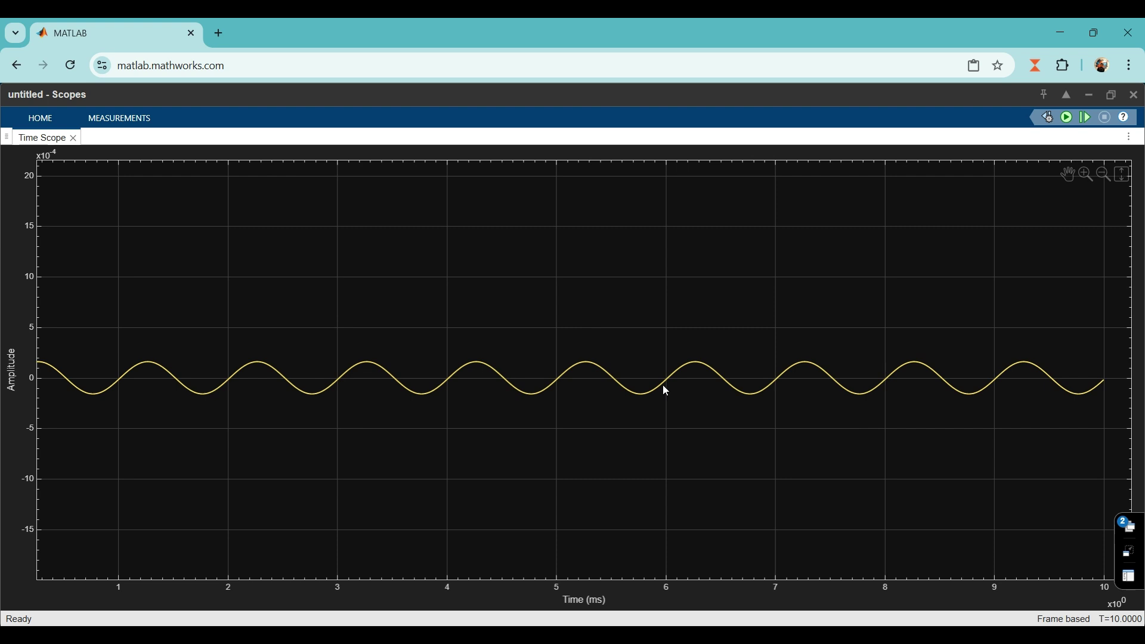
pyautogui.click(1088, 97)
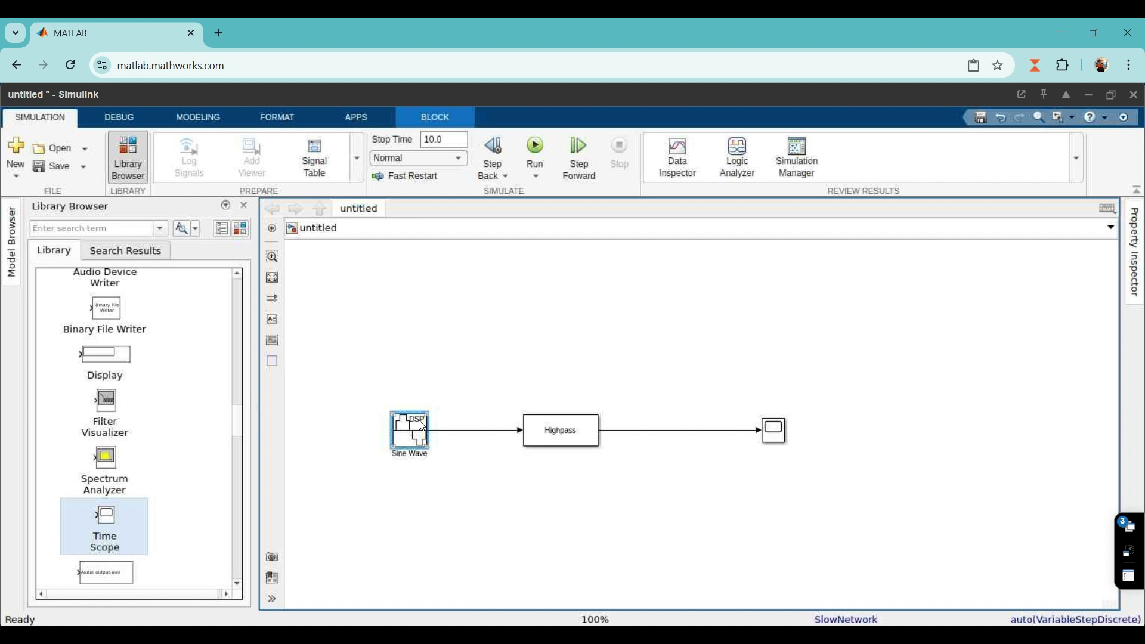
# - Open the Time Scope block's display from the model to view the filtered waveform again
pyautogui.doubleClick(773, 434)
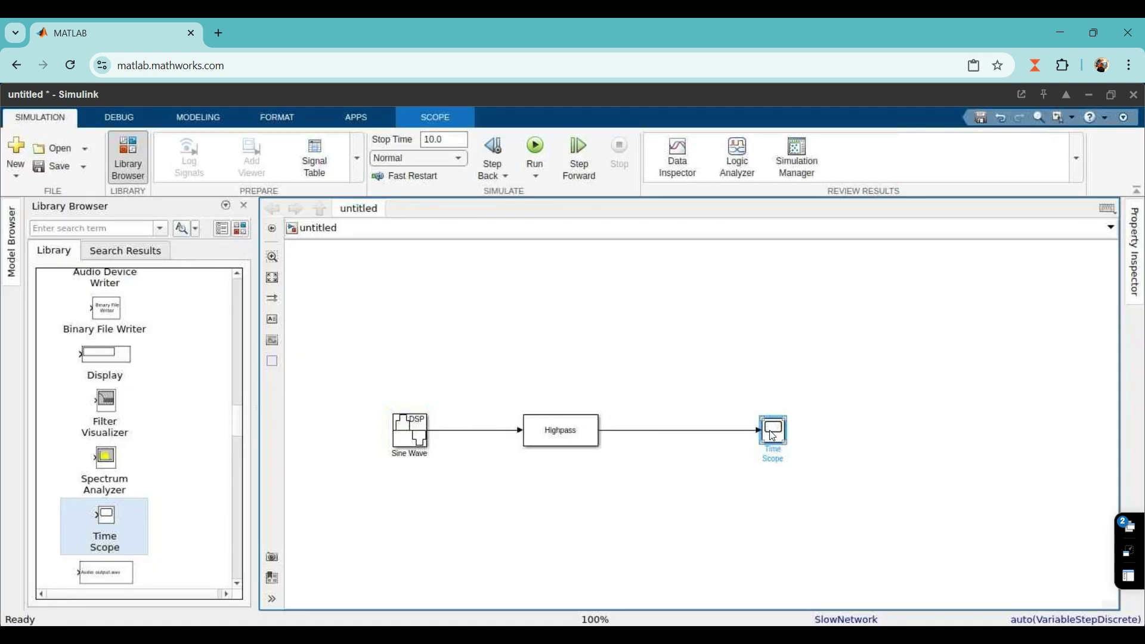
pyautogui.doubleClick(773, 435)
pyautogui.doubleClick(774, 437)
pyautogui.doubleClick(781, 439)
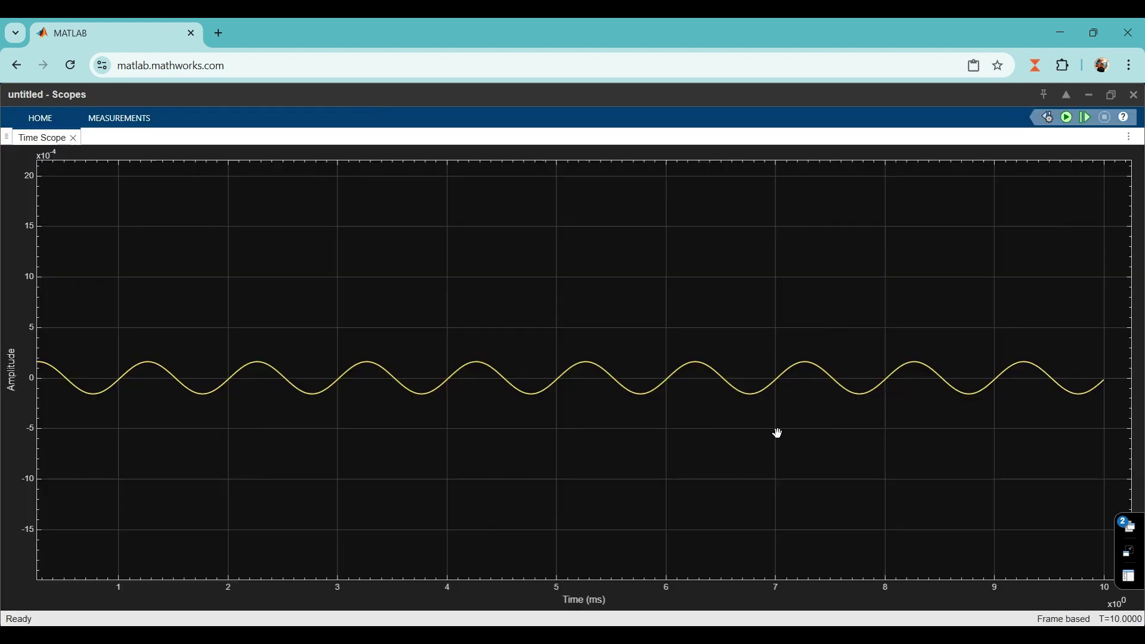
pyautogui.moveTo(778, 439); pyautogui.dragTo(666, 364)
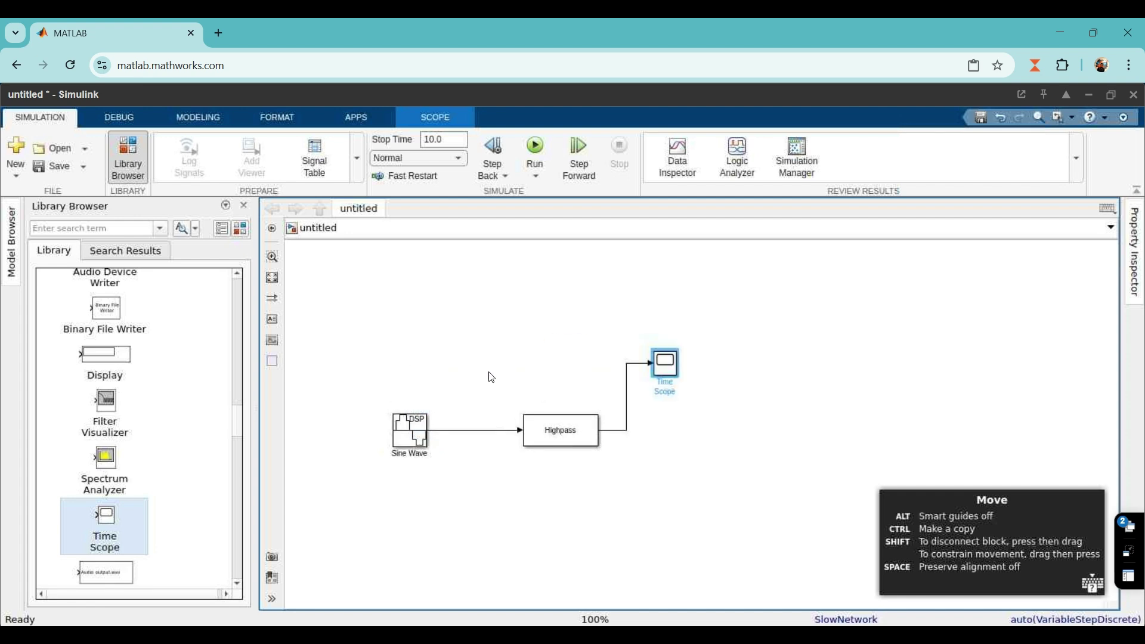
pyautogui.moveTo(491, 377); pyautogui.dragTo(349, 341)
pyautogui.moveTo(412, 379); pyautogui.dragTo(521, 395)
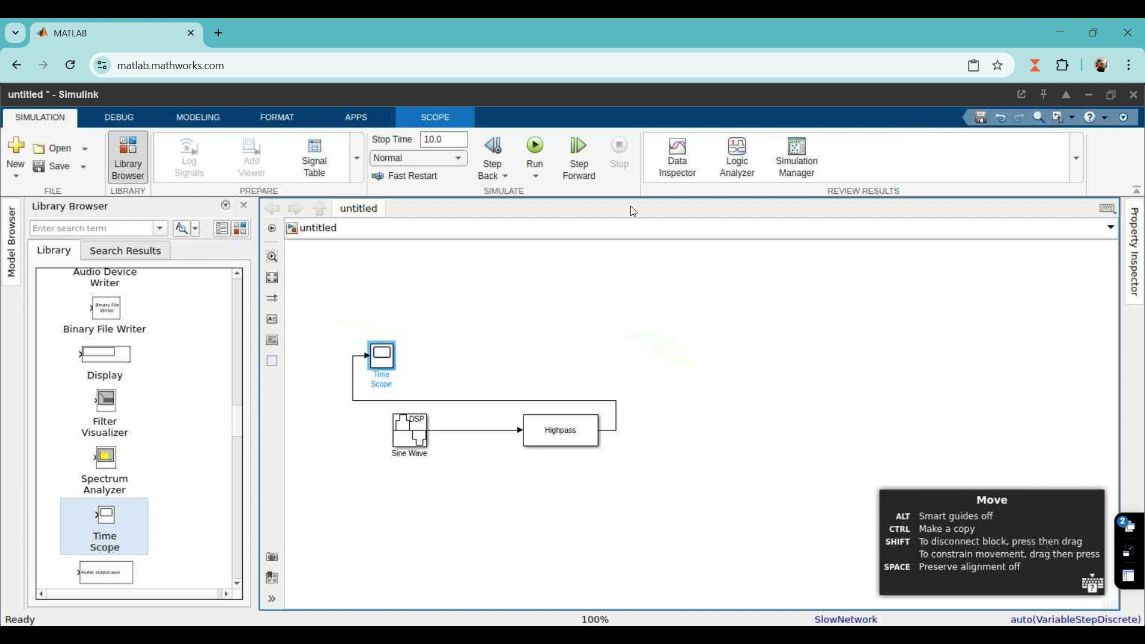
pyautogui.moveTo(679, 171); pyautogui.dragTo(315, 162)
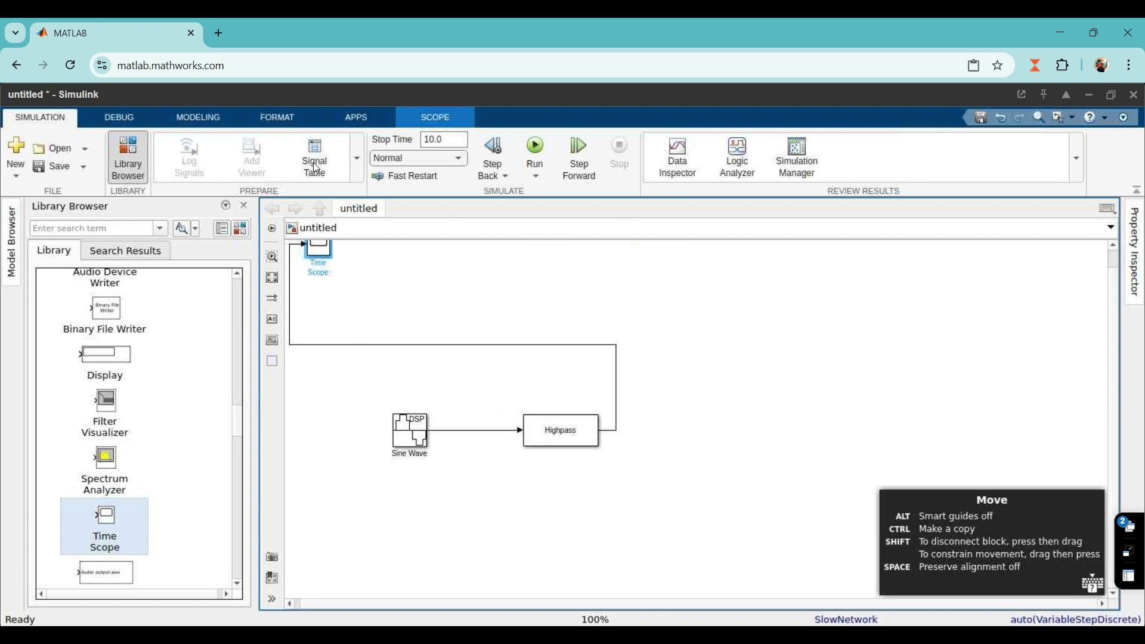
pyautogui.press('Escape')
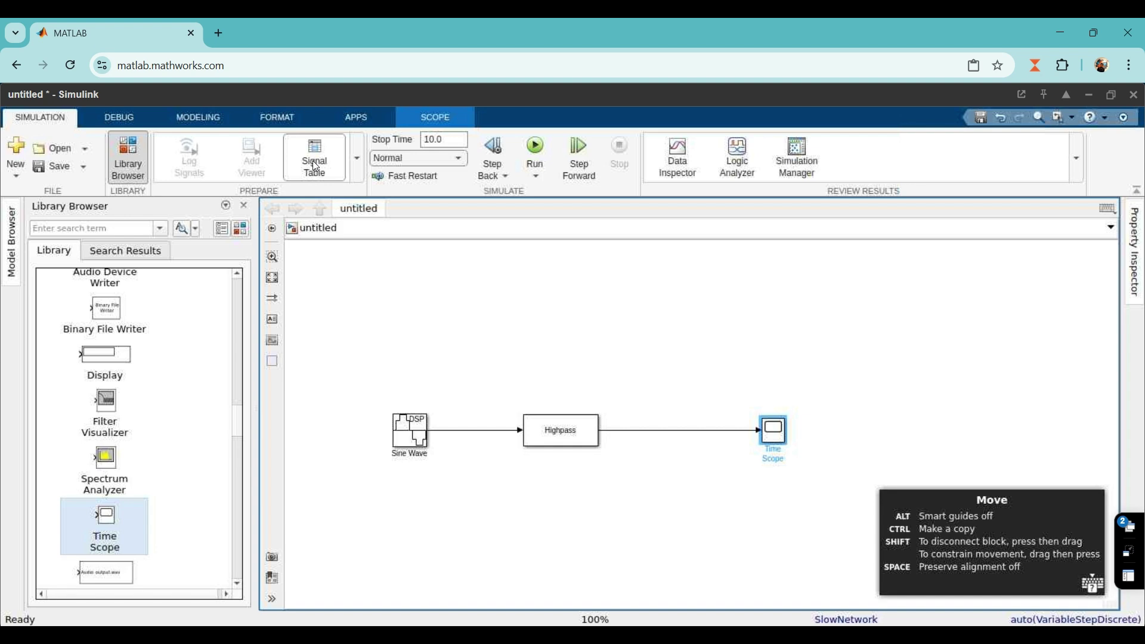
# - Open the signal table and examine the model's inports/outports, signals, data stores, states, parameters and Simscape variables
pyautogui.click(316, 167)
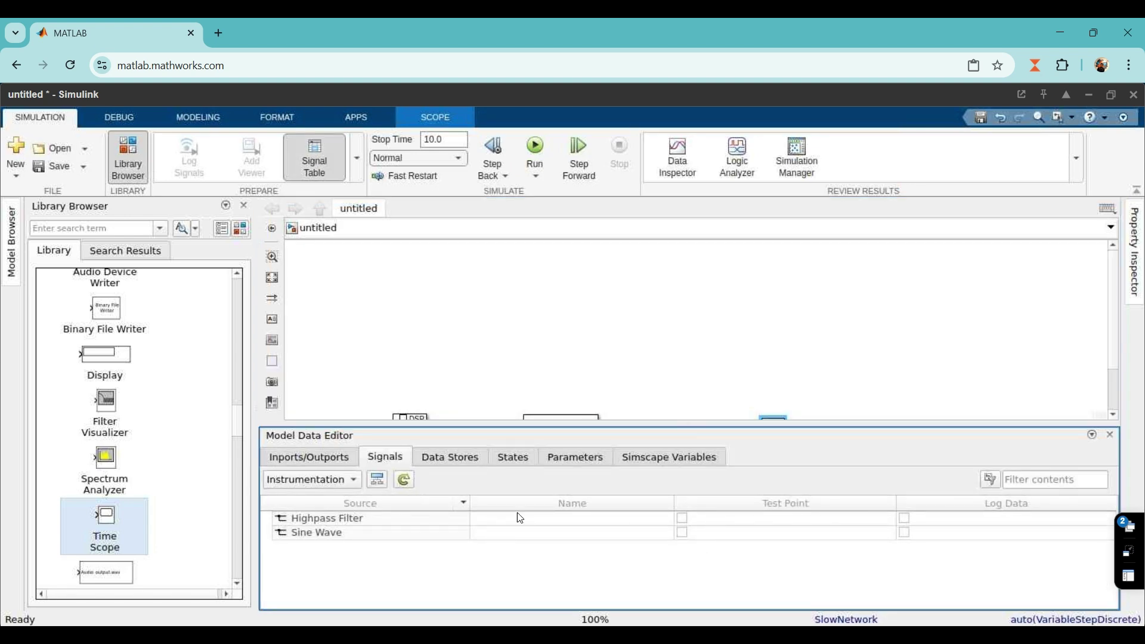
pyautogui.click(324, 458)
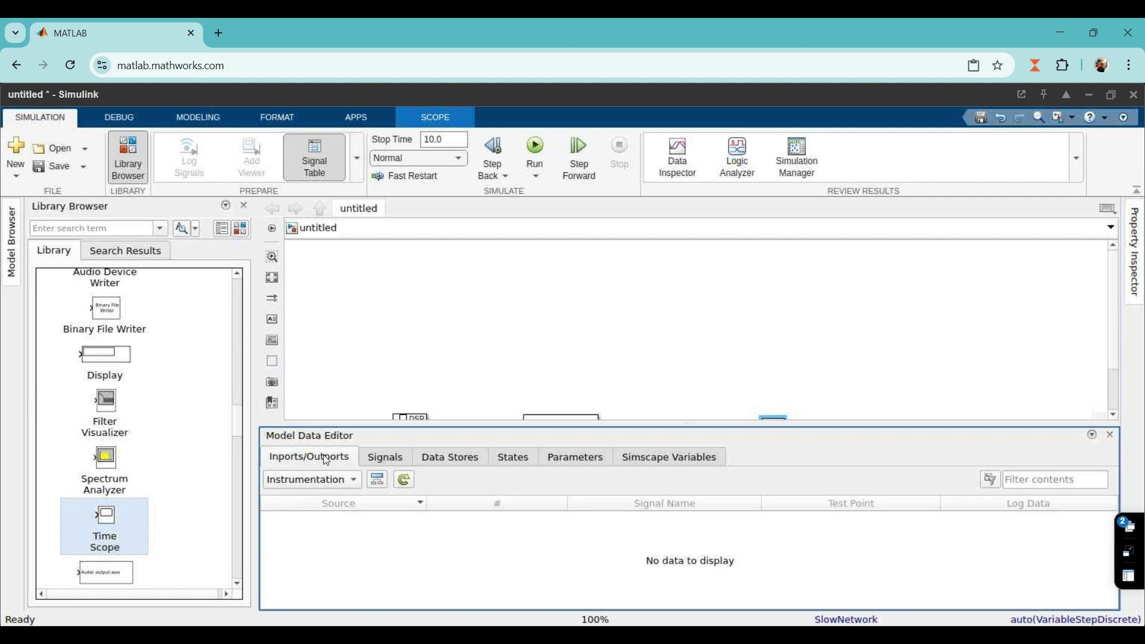
pyautogui.click(400, 459)
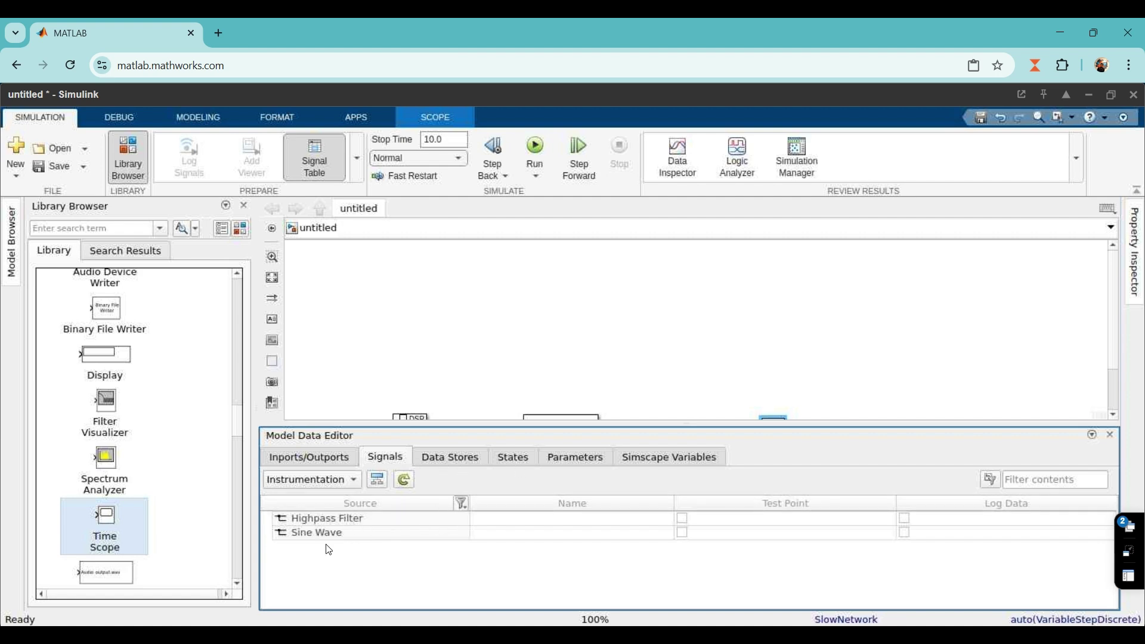
pyautogui.click(456, 455)
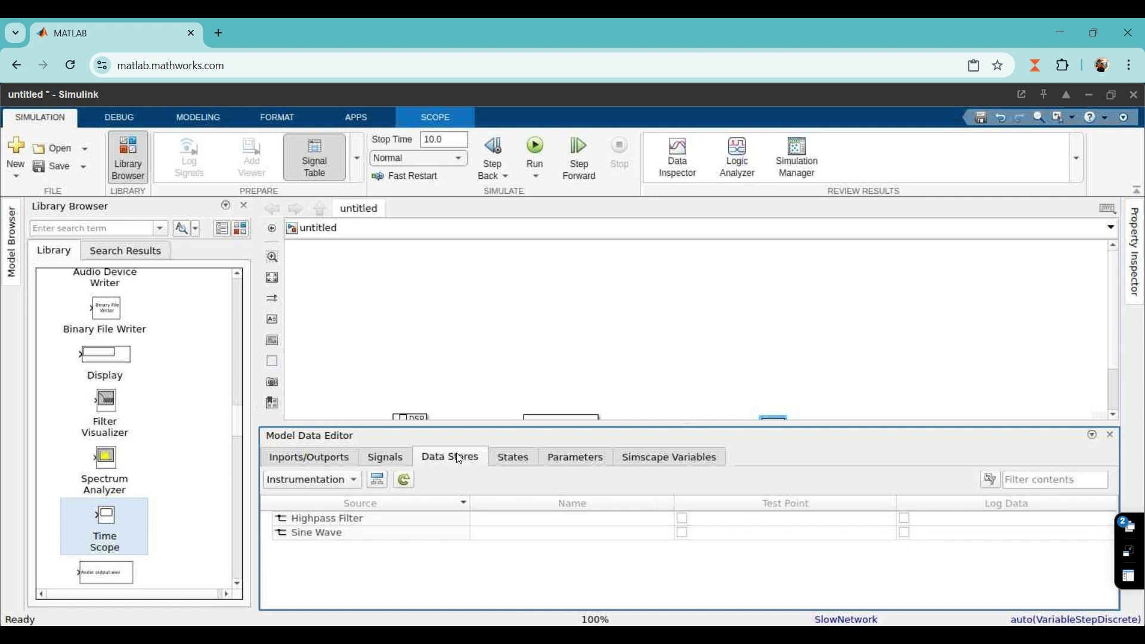
pyautogui.click(514, 460)
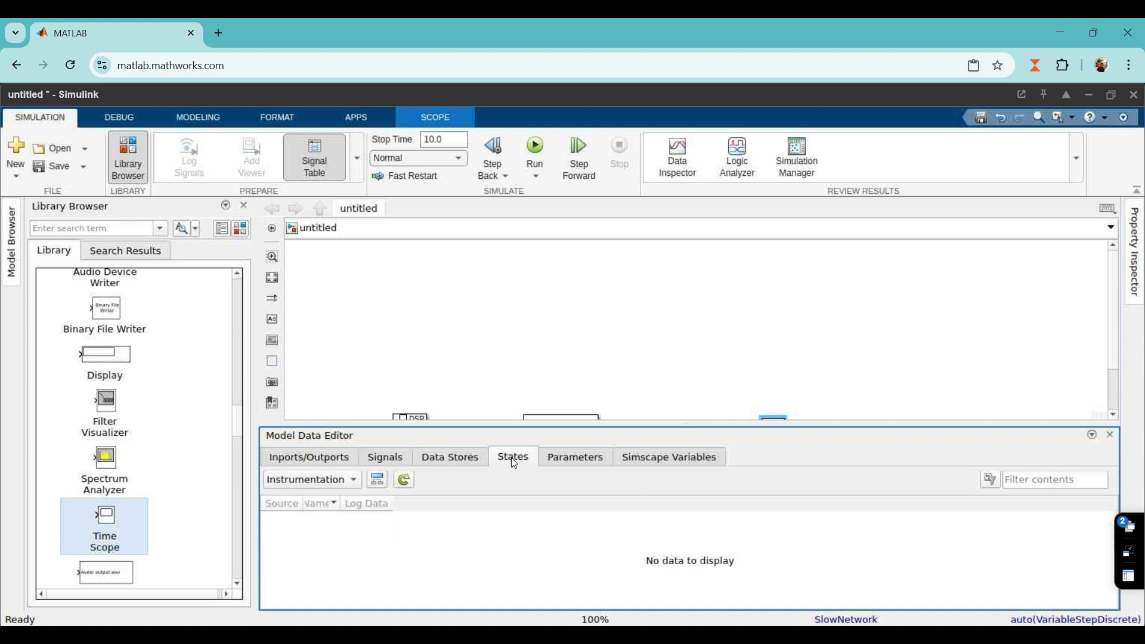
pyautogui.click(573, 460)
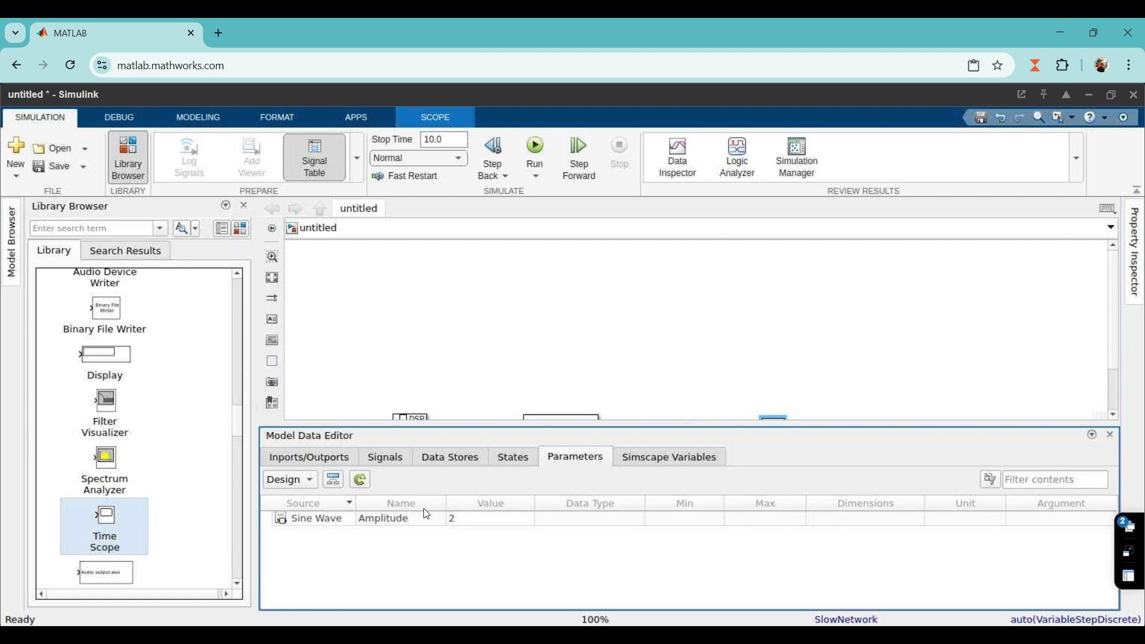
pyautogui.click(662, 459)
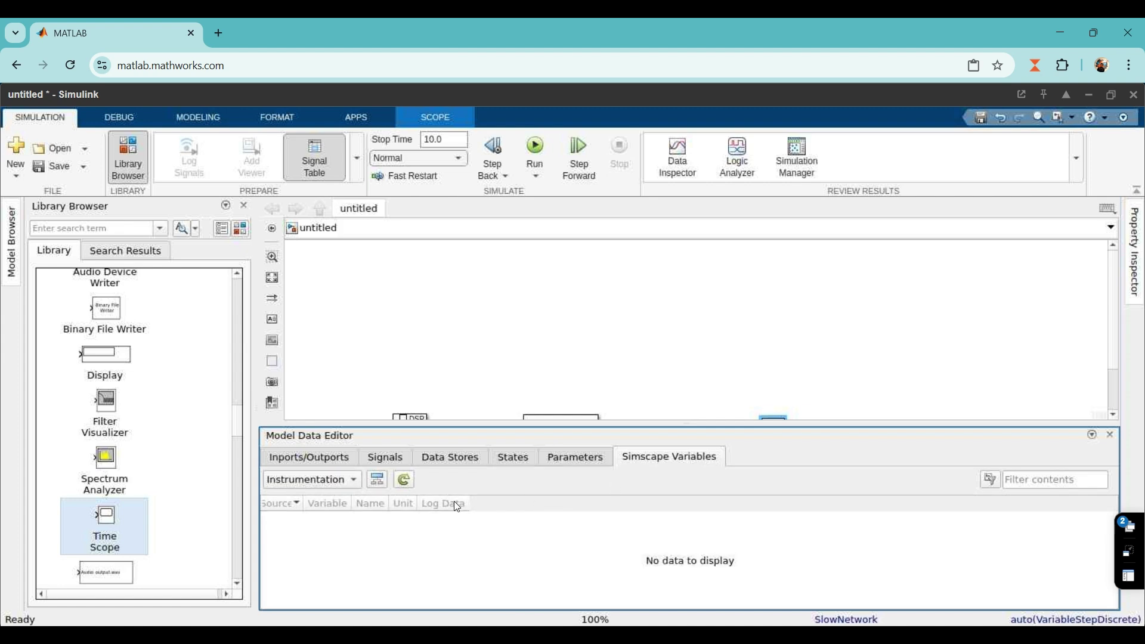
pyautogui.click(359, 481)
# - Look over the debugging, modeling, formatting, app and scope commands, and return to the simulation commands
pyautogui.click(119, 117)
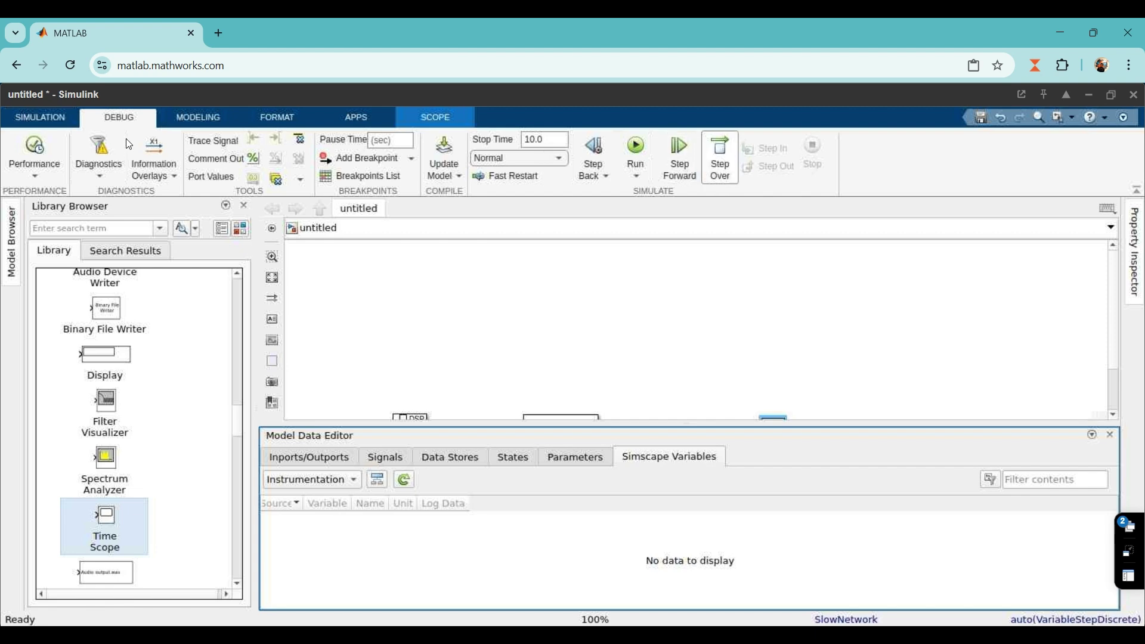
pyautogui.click(205, 118)
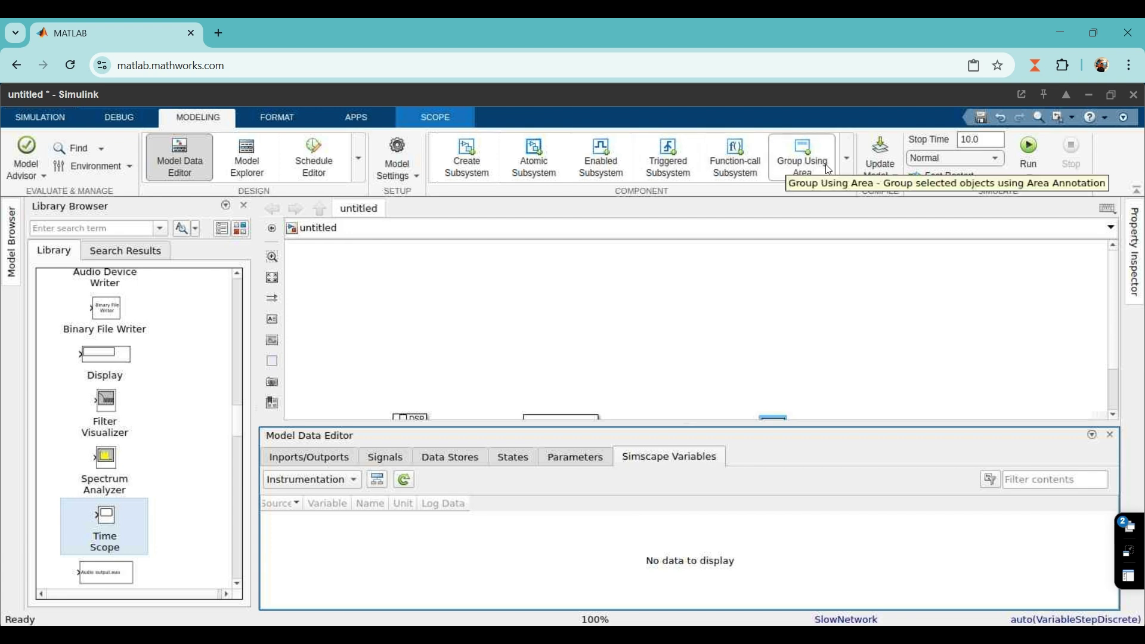
pyautogui.click(289, 121)
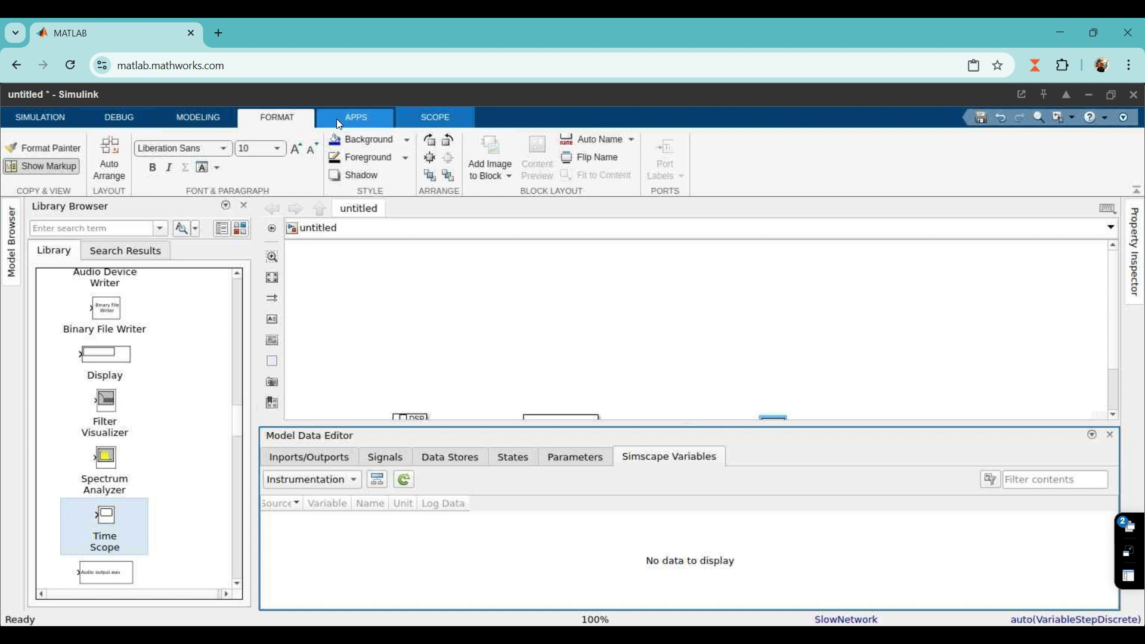
pyautogui.click(352, 118)
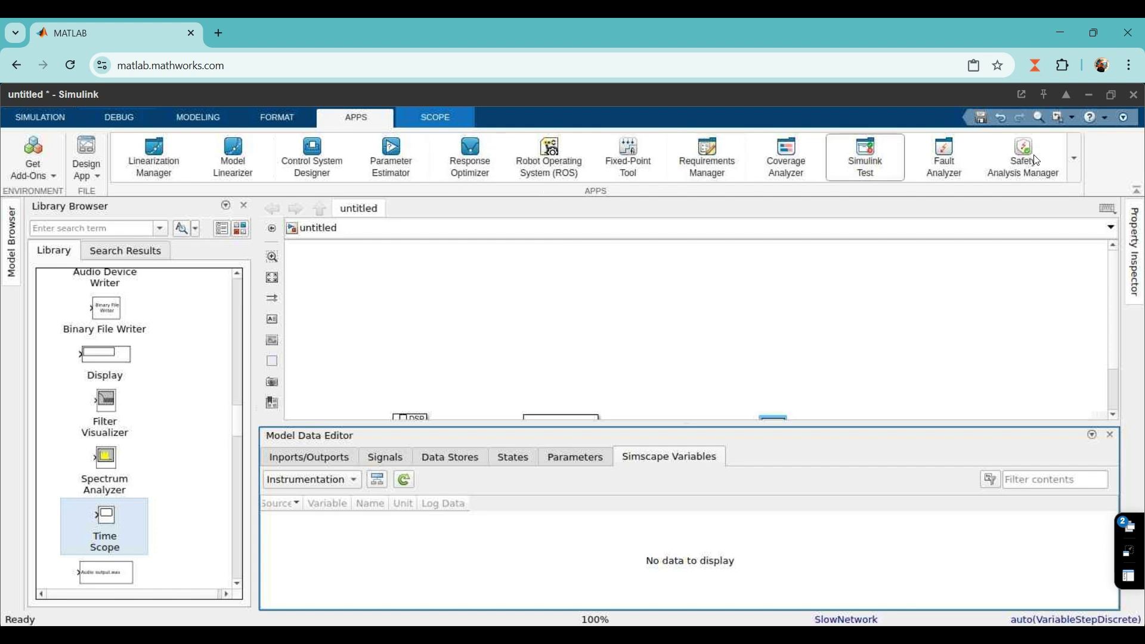
pyautogui.click(427, 117)
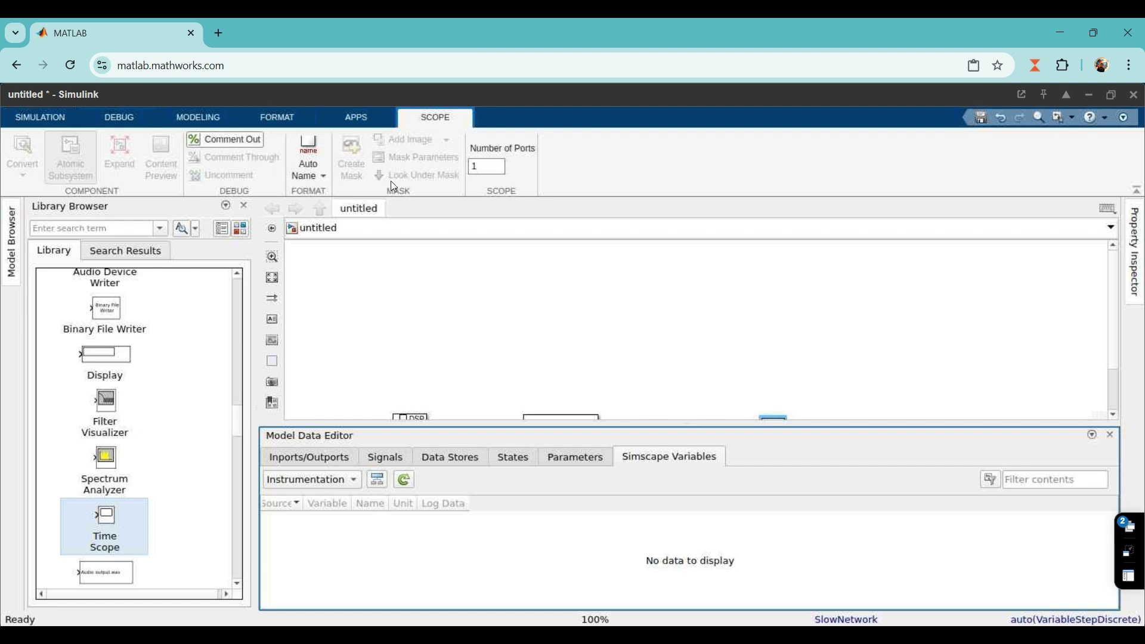
pyautogui.click(56, 117)
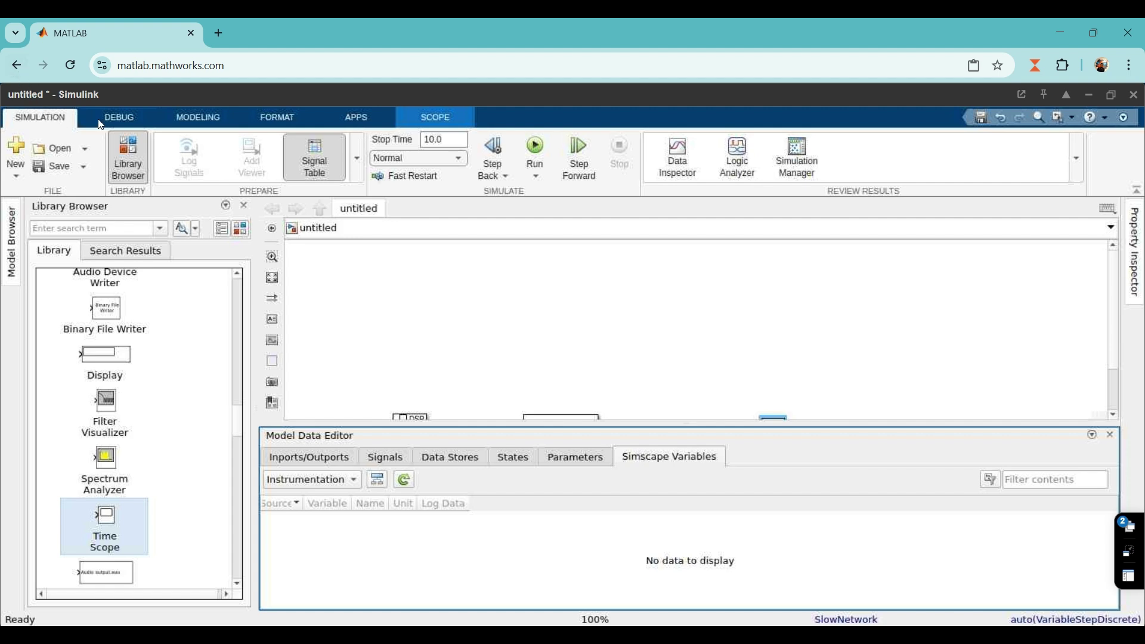
# - Look over the options for creating models, apps and projects, and open the start page with the state chart templates
pyautogui.click(16, 176)
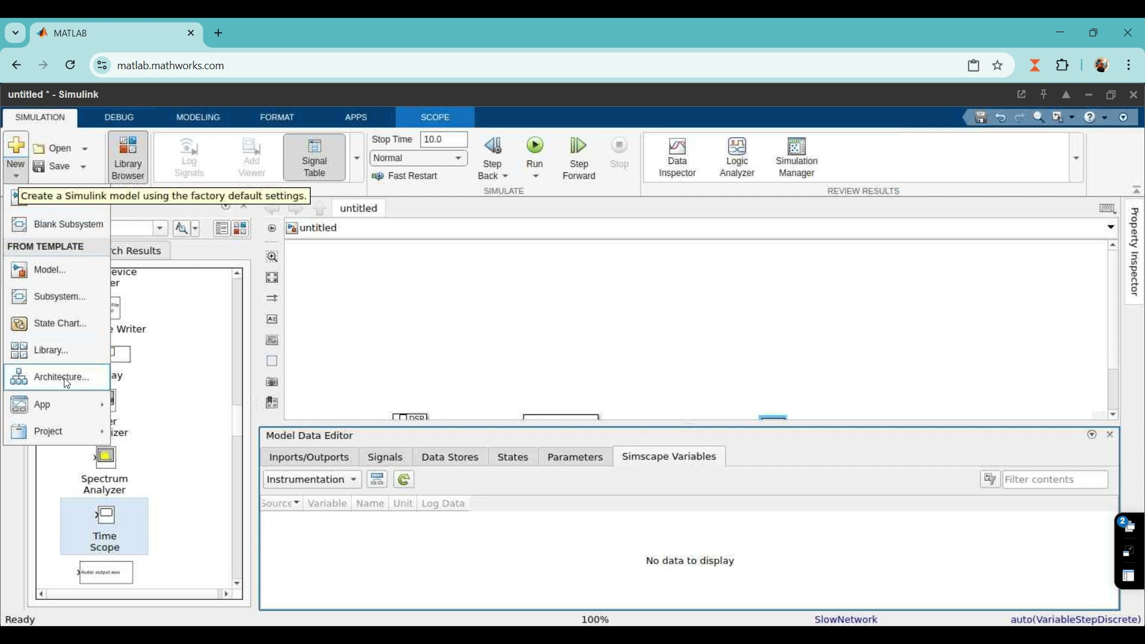
pyautogui.moveTo(56, 417)
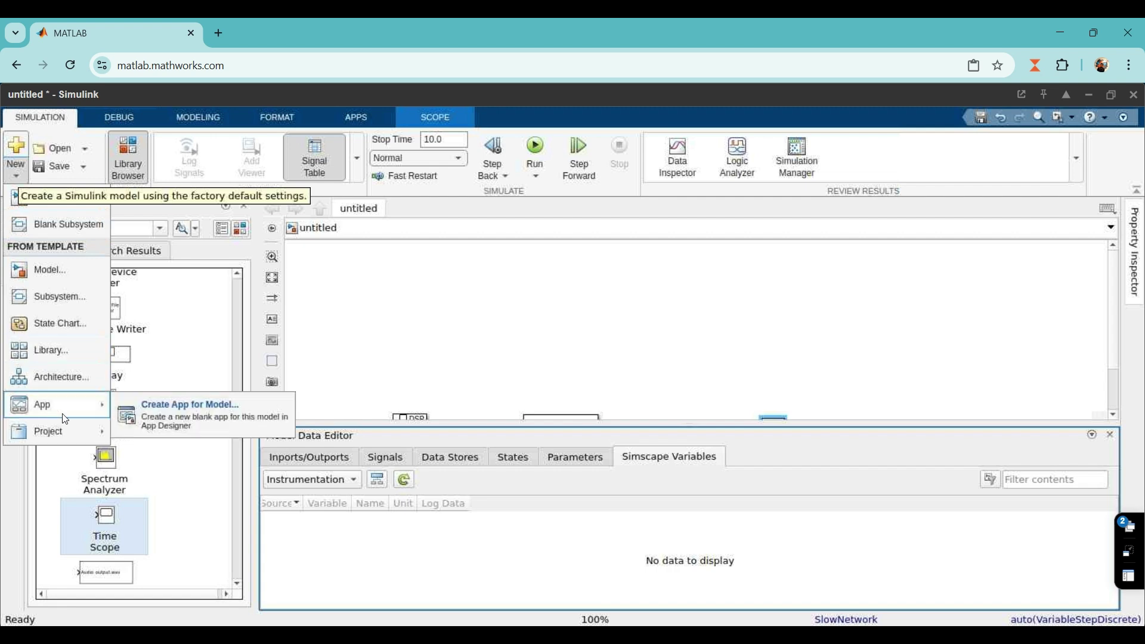
pyautogui.moveTo(104, 434)
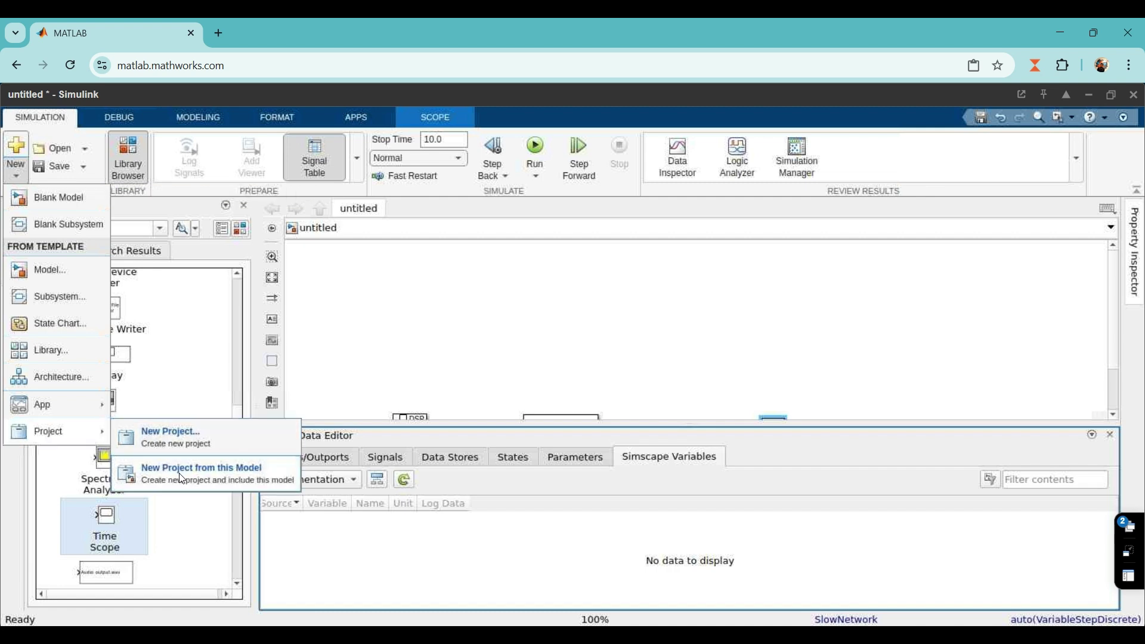
pyautogui.click(52, 322)
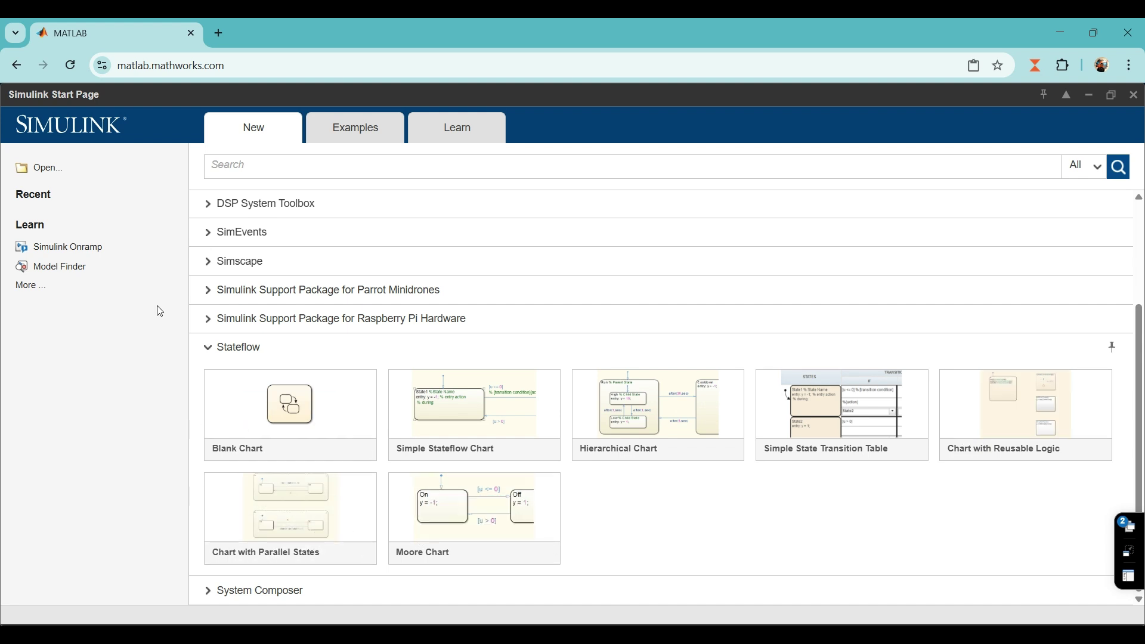
# - Browse the model templates for DSP System Toolbox, SimEvents and Simscape on the start page
pyautogui.click(251, 211)
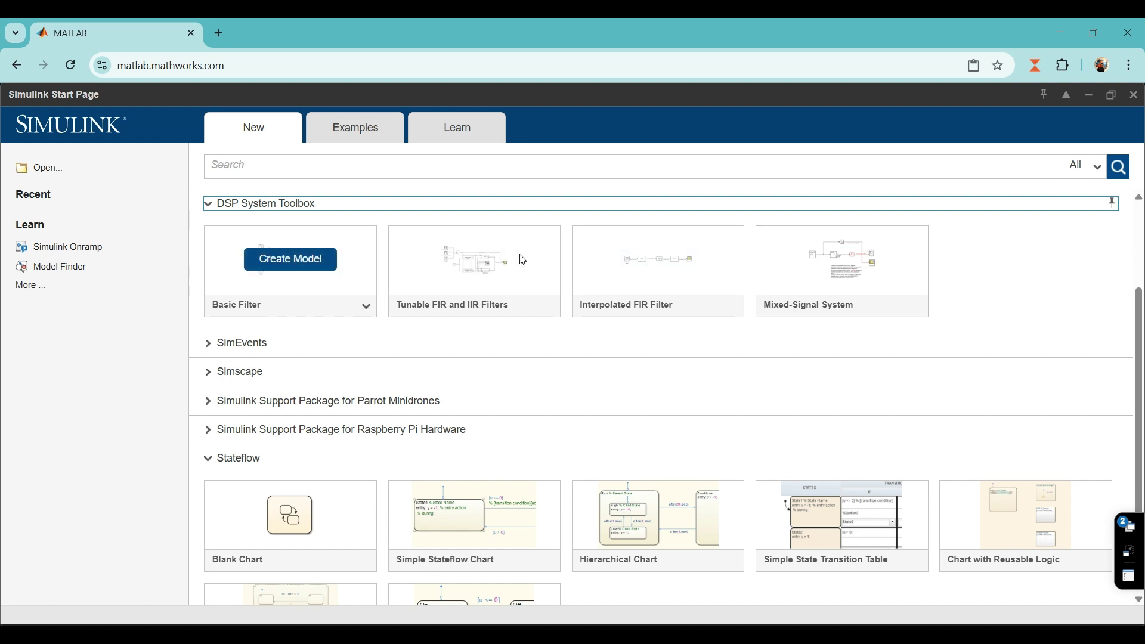
pyautogui.click(227, 343)
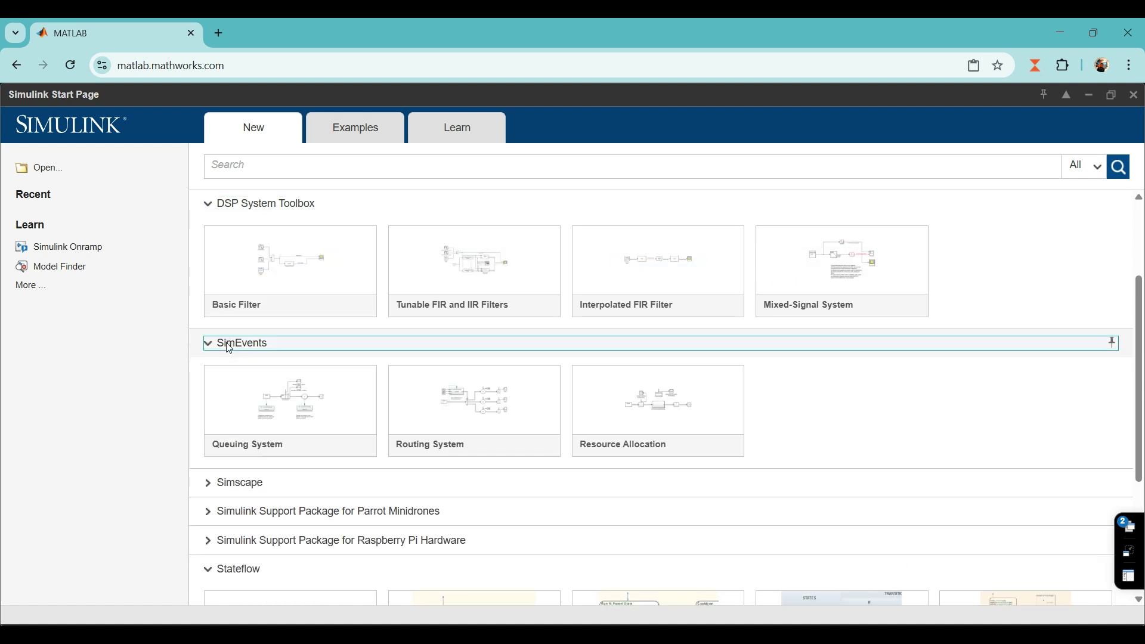
pyautogui.moveTo(269, 410)
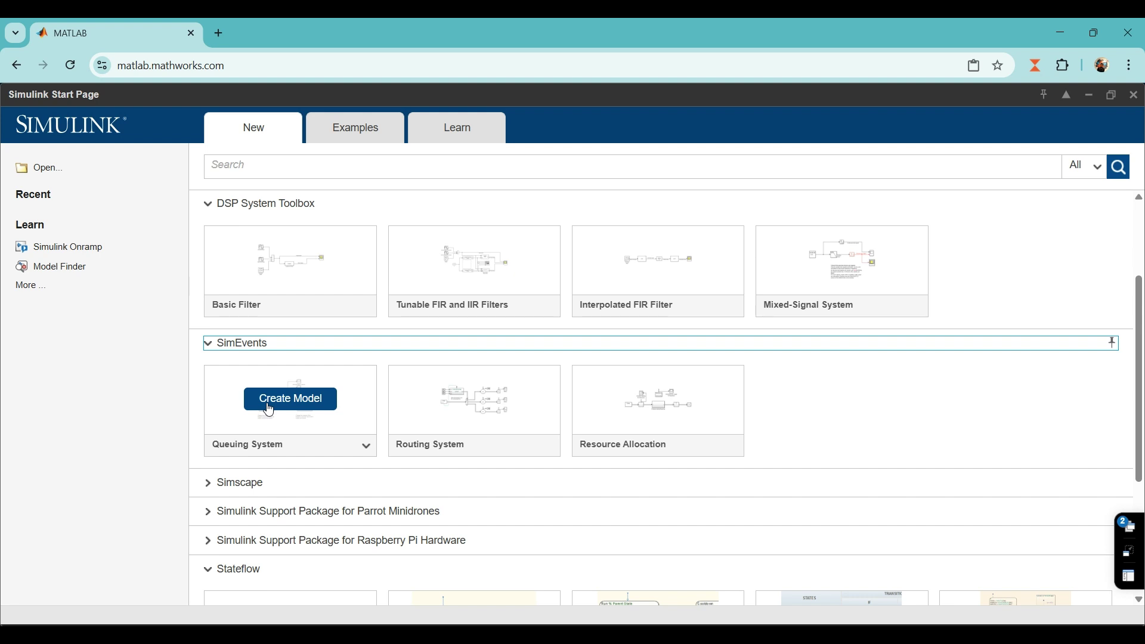
pyautogui.click(250, 483)
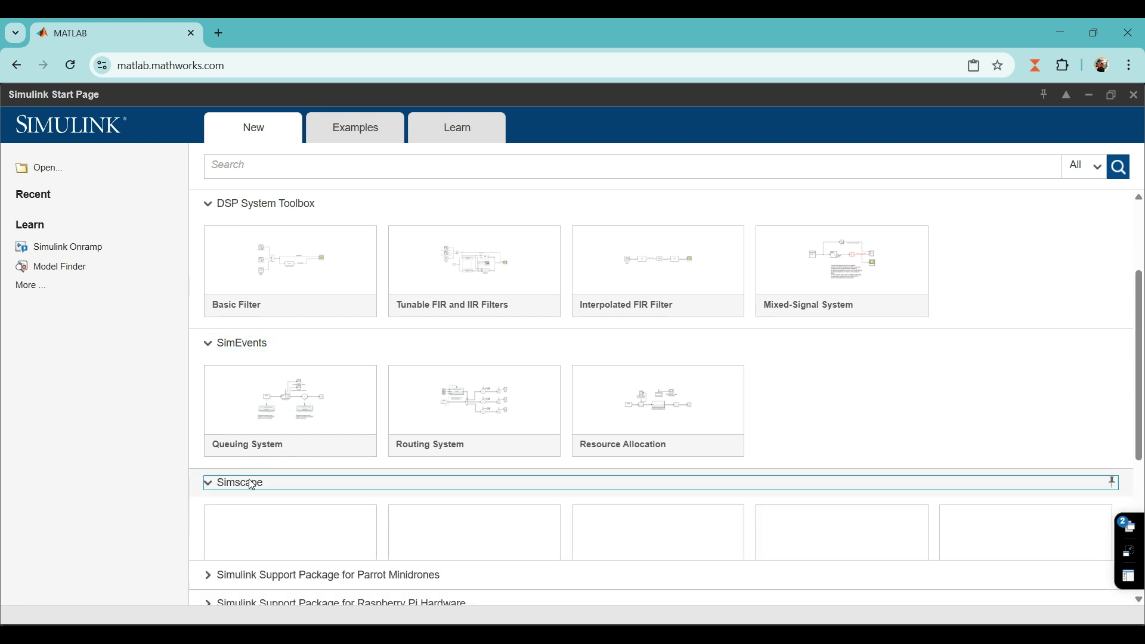
pyautogui.scroll(-2, 250, 483)
pyautogui.moveTo(283, 373)
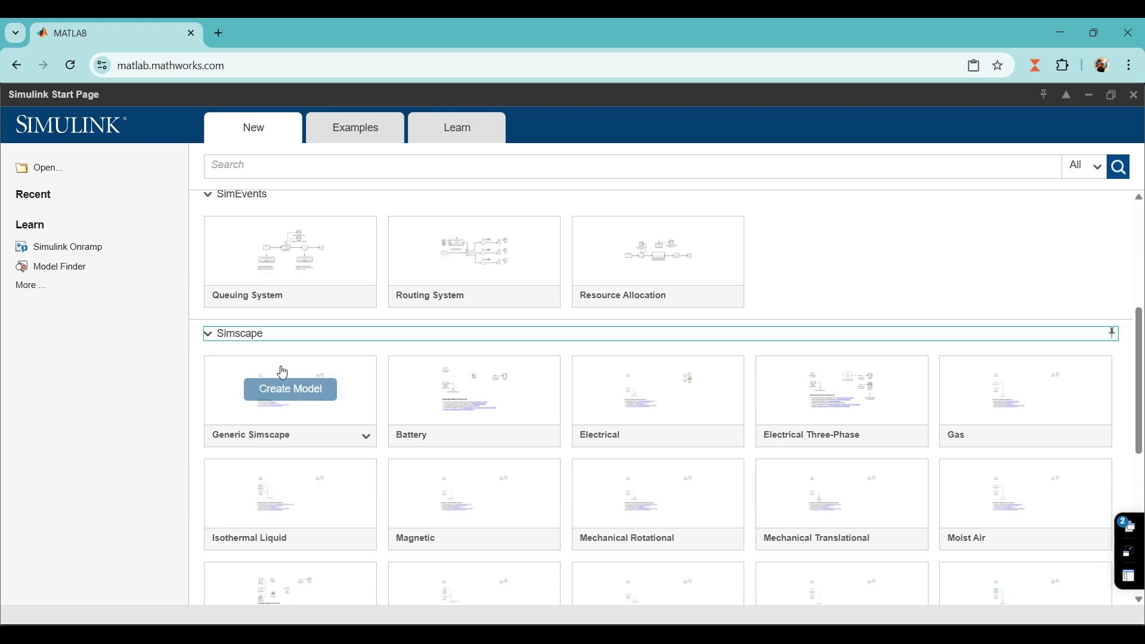
pyautogui.scroll(-2, 282, 372)
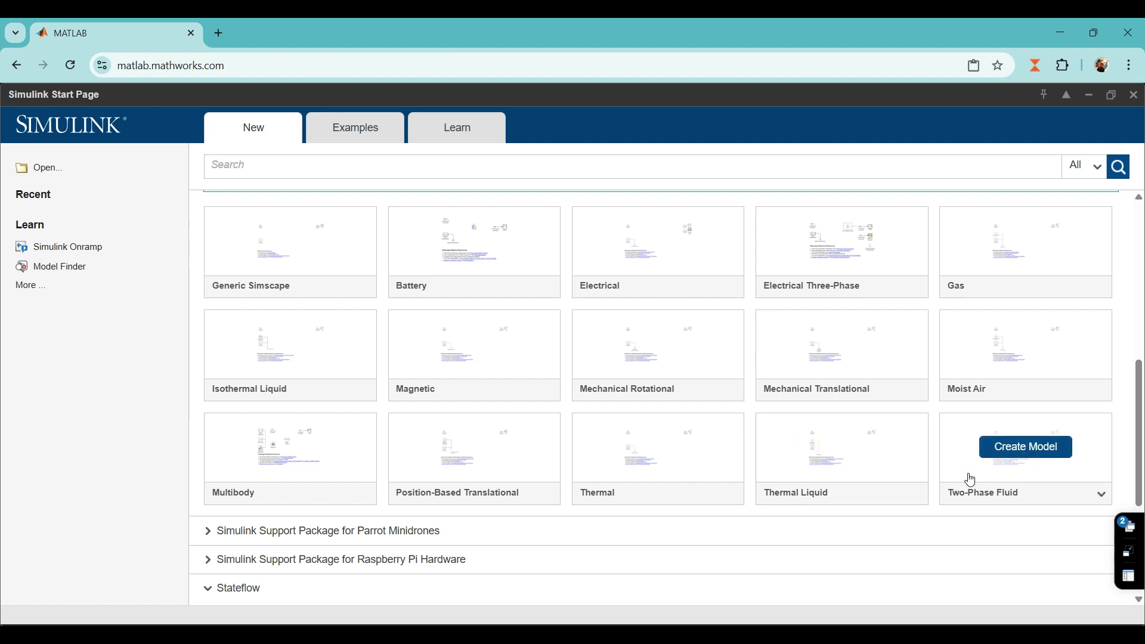
# - Create a model from the Parrot Minidrones Code Generation Template and examine its whole diagram in a maximized window
pyautogui.click(303, 532)
pyautogui.scroll(-5, 301, 530)
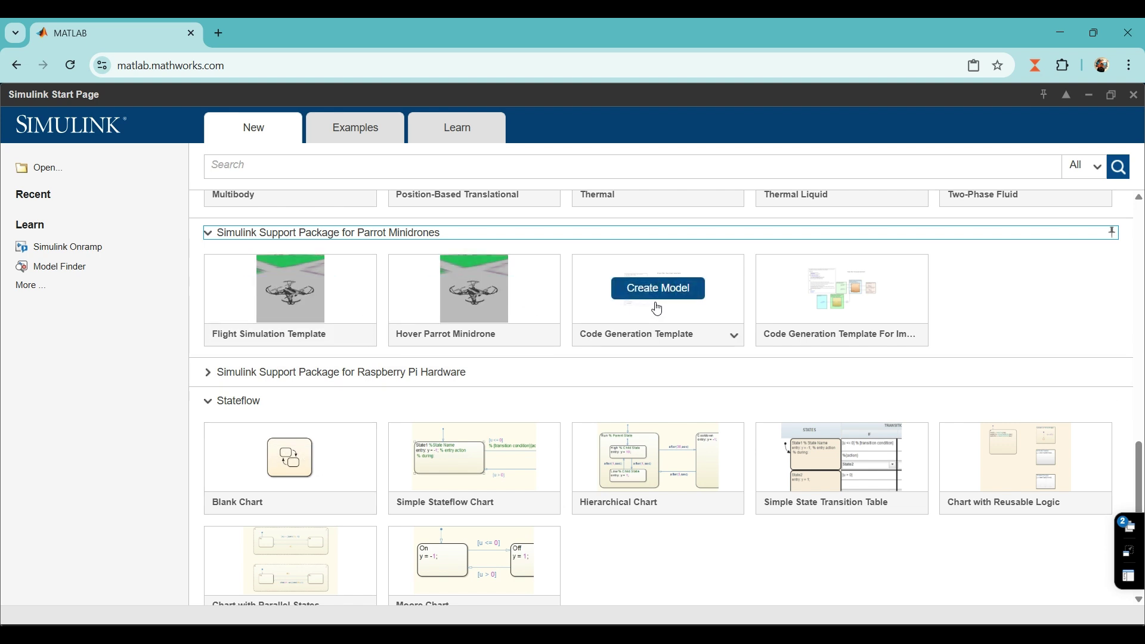
pyautogui.click(657, 309)
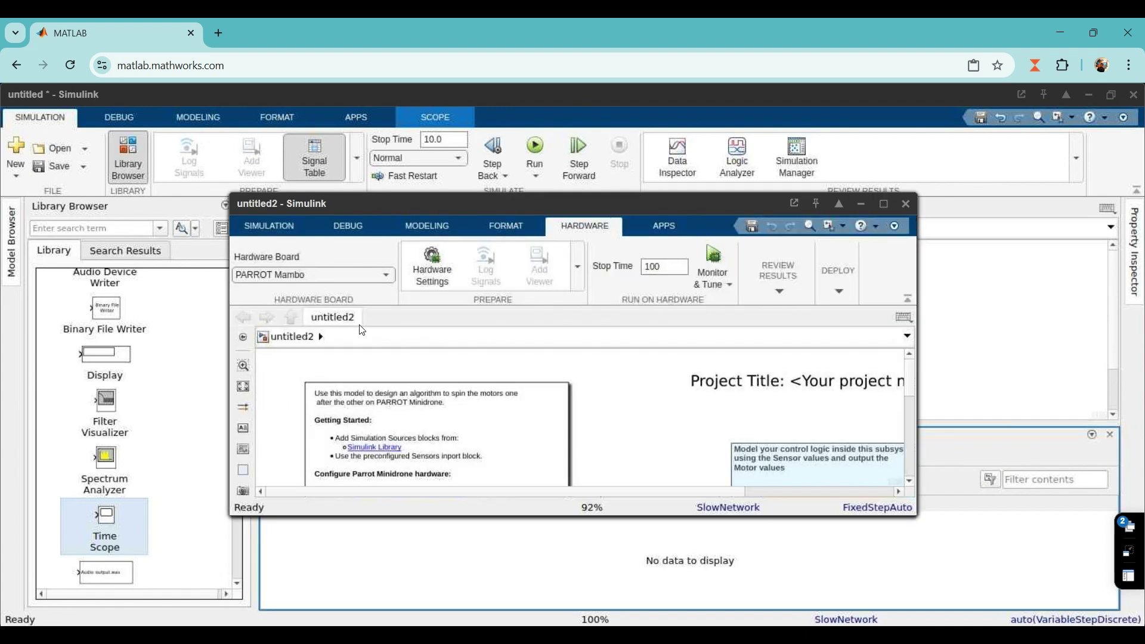
pyautogui.click(884, 203)
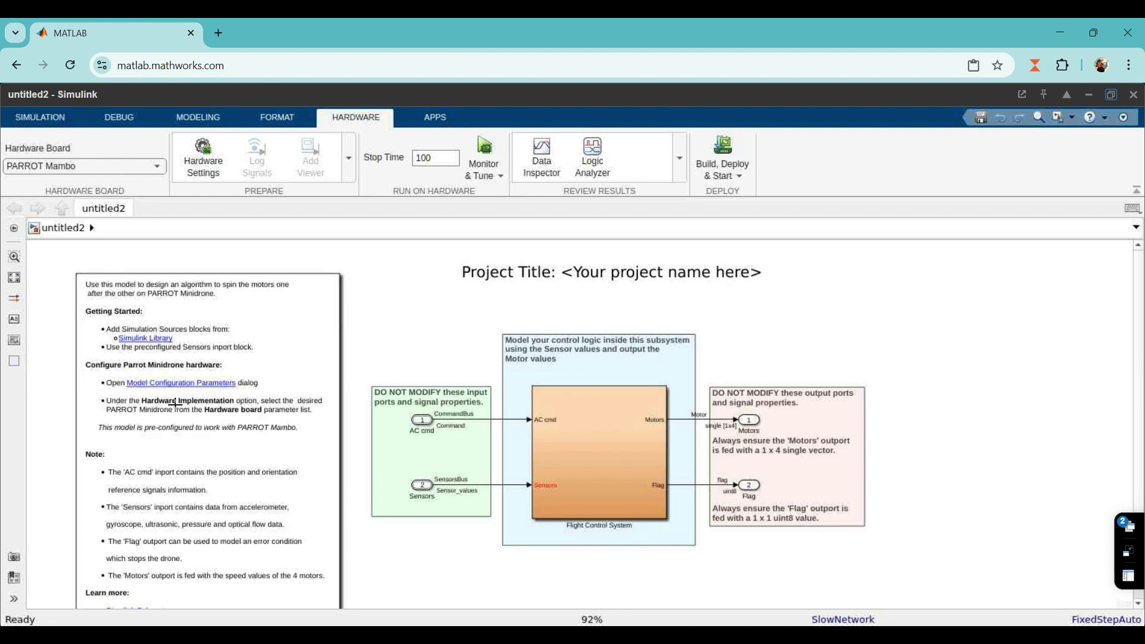
pyautogui.click(200, 419)
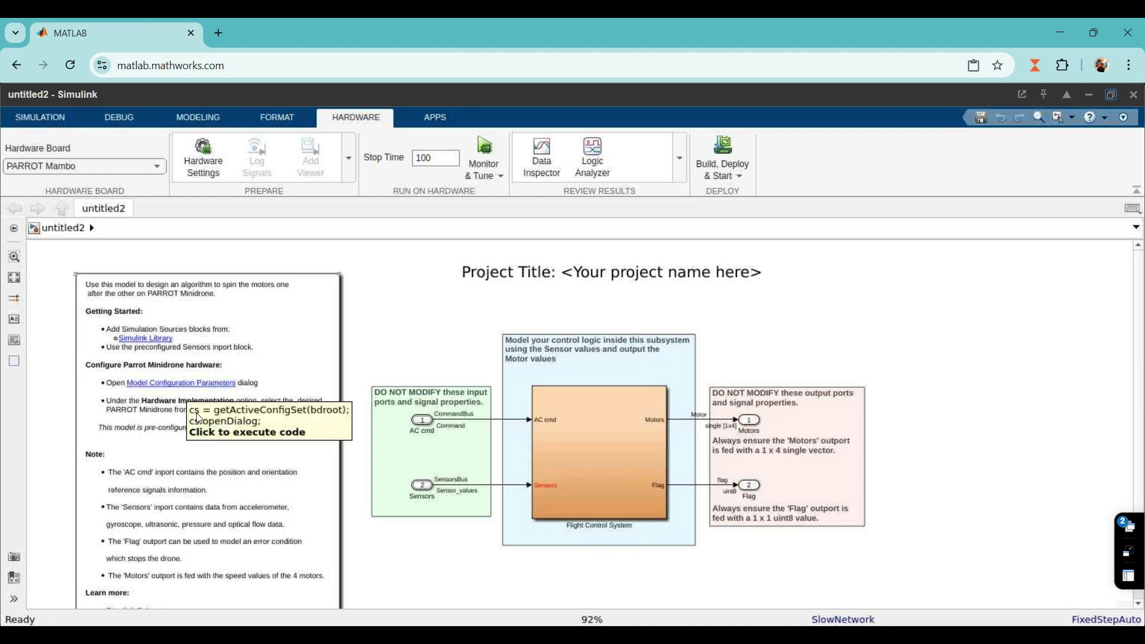
pyautogui.scroll(-2, 745, 262)
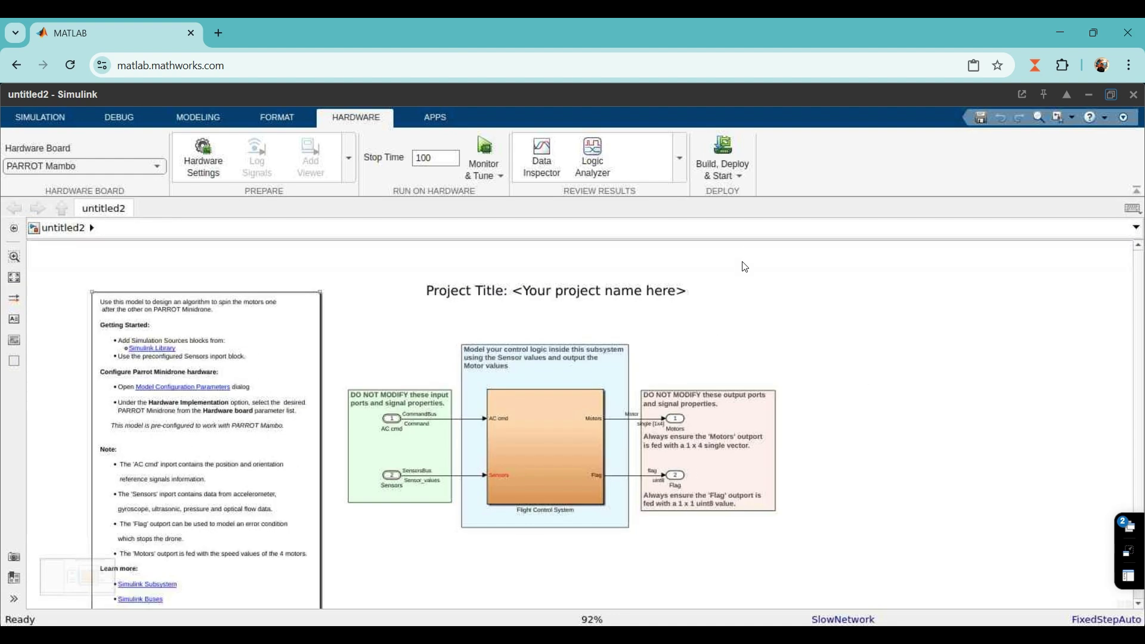
pyautogui.scroll(-2, 623, 356)
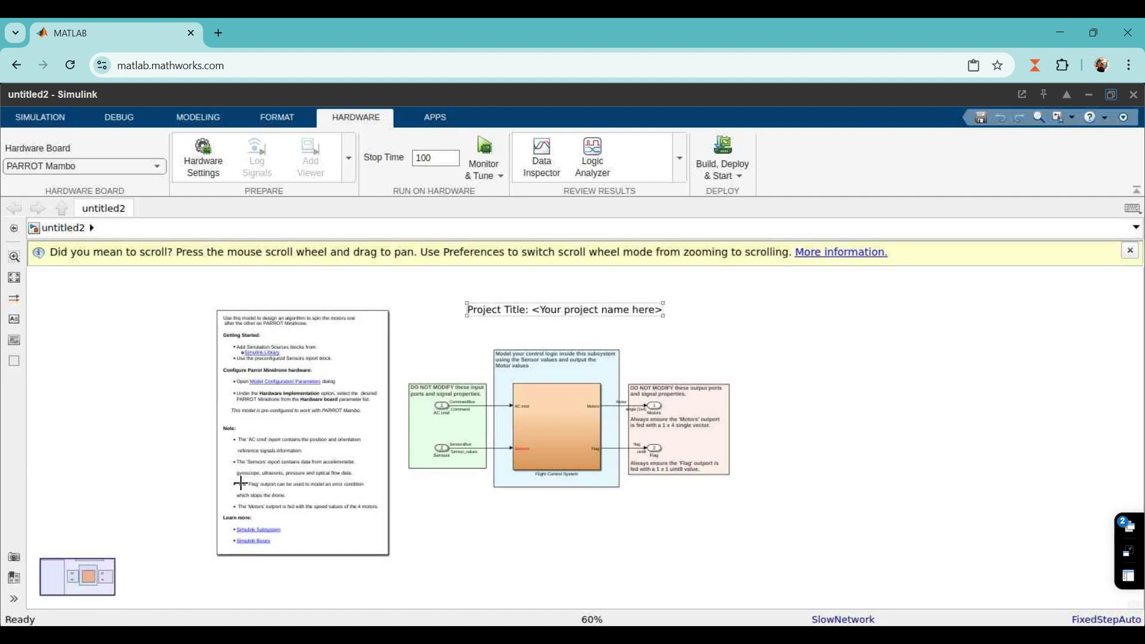
pyautogui.scroll(-2, 388, 479)
pyautogui.click(503, 343)
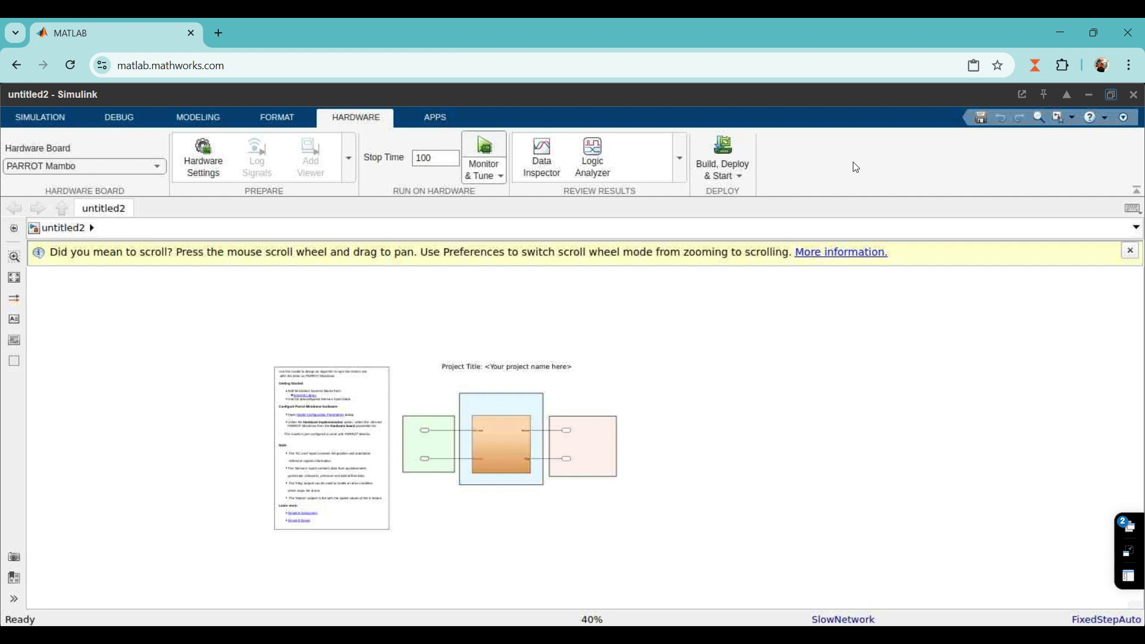
# - Create a new blank model from the minidrone model's simulation commands and close its window
pyautogui.click(47, 117)
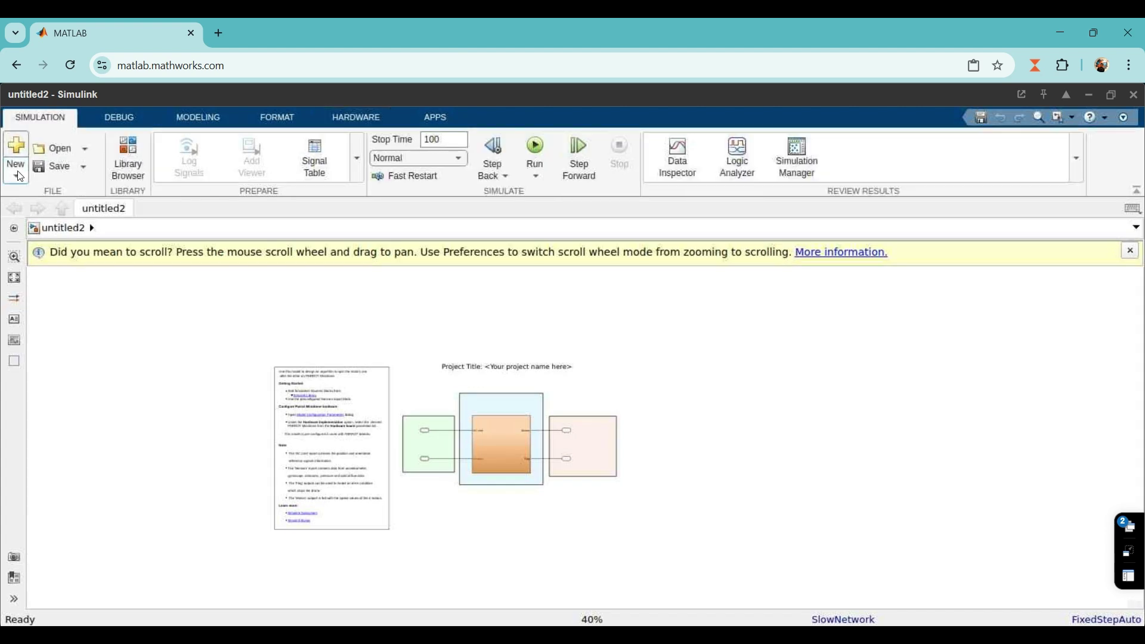
pyautogui.click(20, 176)
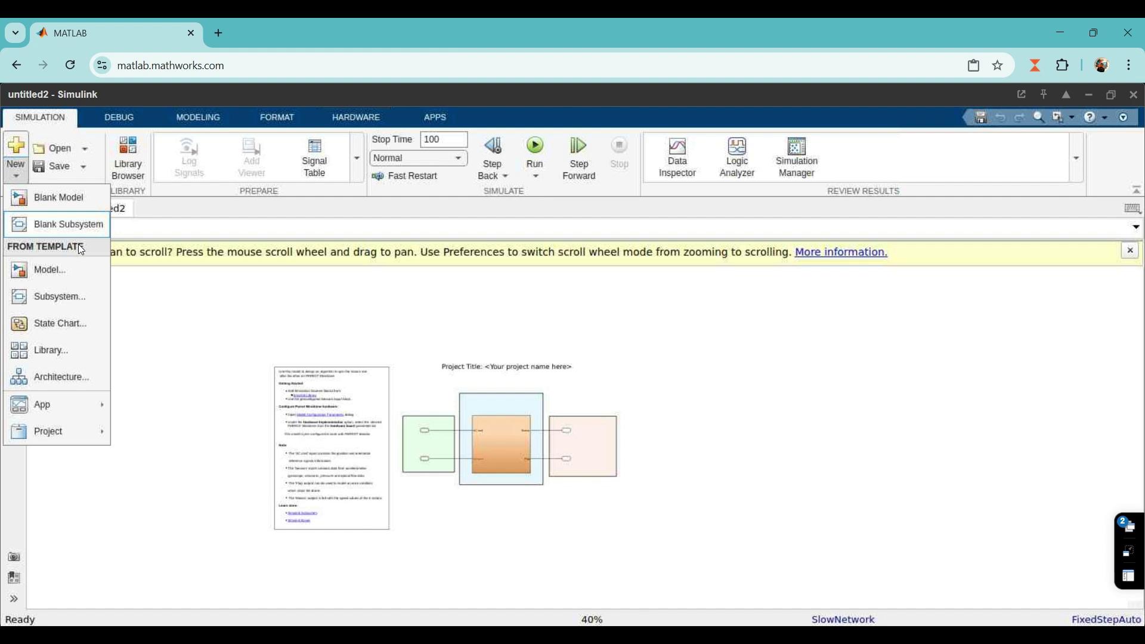
pyautogui.click(50, 201)
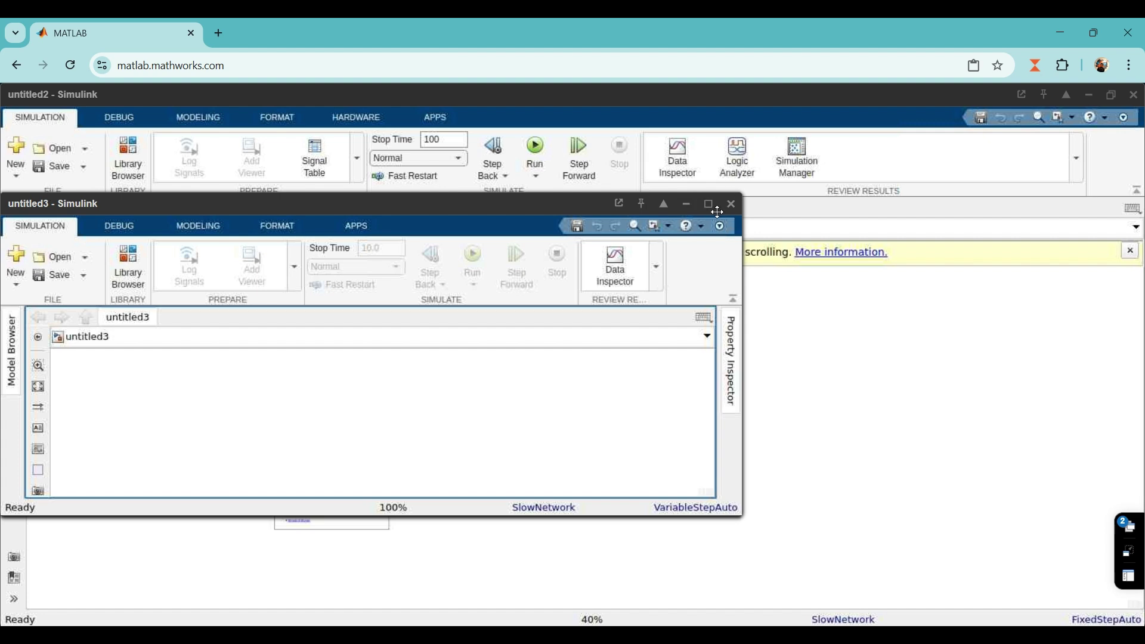
pyautogui.click(734, 205)
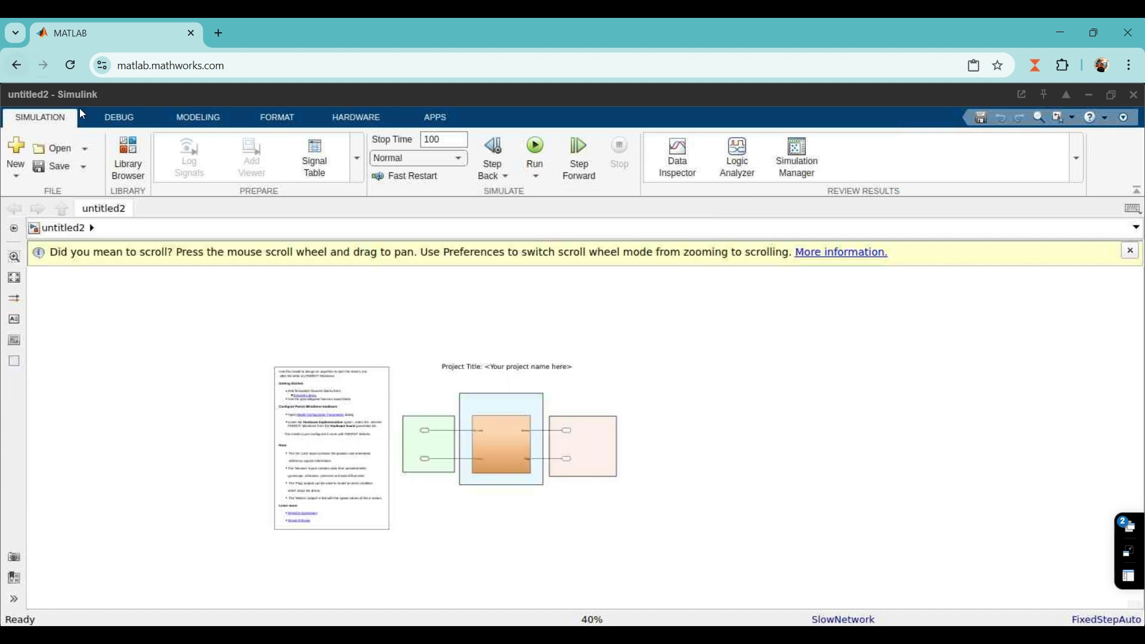
# - Minimize the open Simulink windows and open a new Simulink start page from the MATLAB desktop
pyautogui.click(1089, 95)
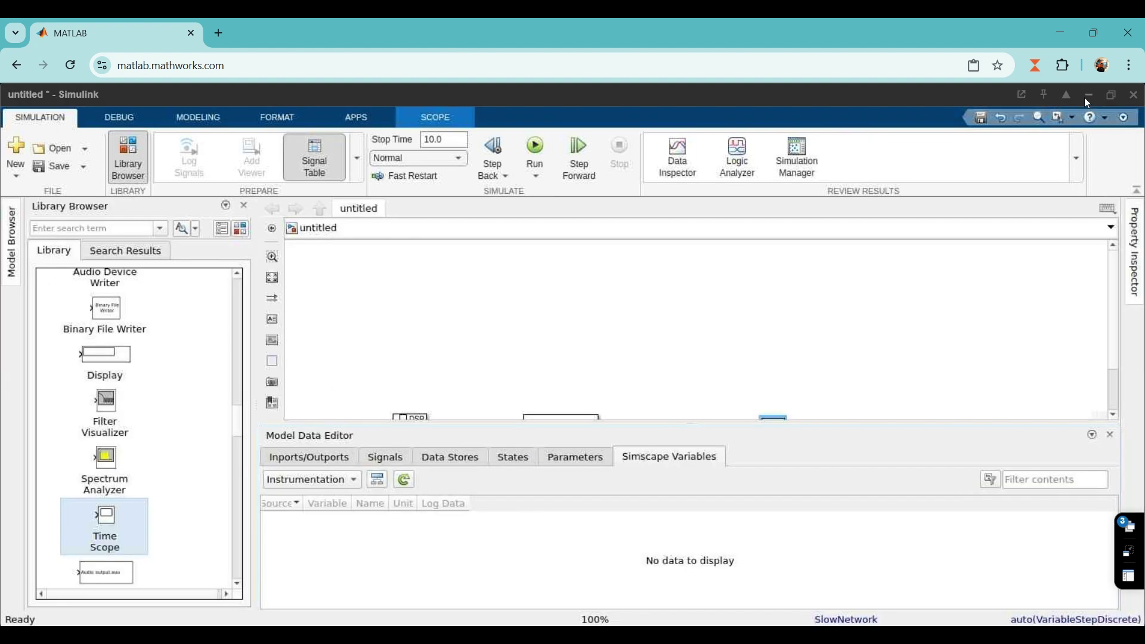
pyautogui.click(1089, 95)
pyautogui.click(1088, 95)
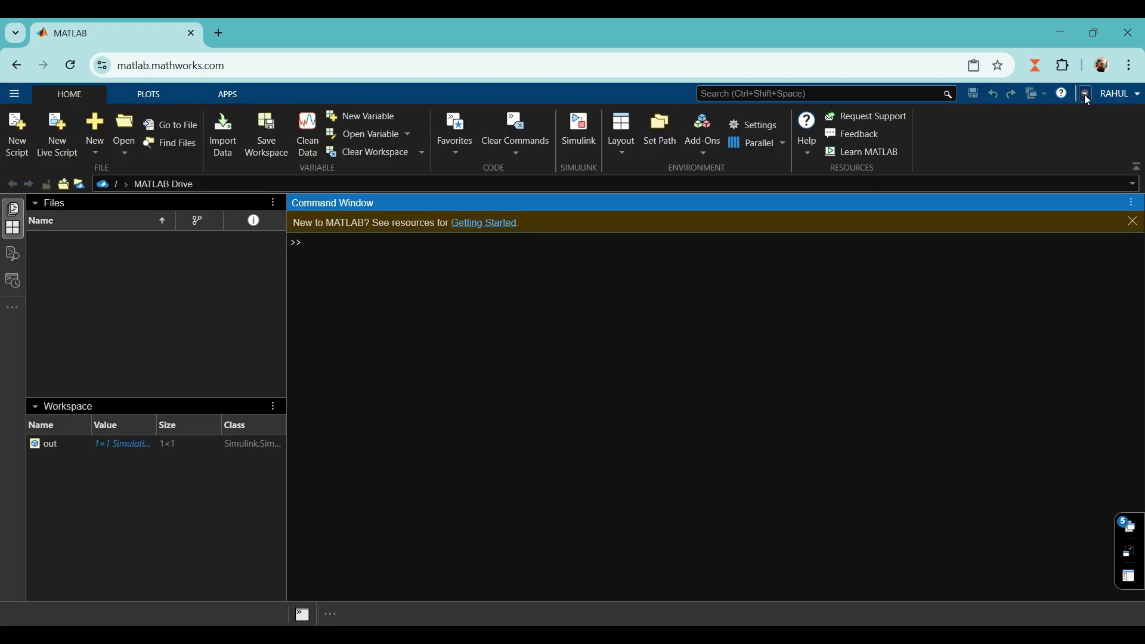
pyautogui.click(96, 152)
pyautogui.click(156, 503)
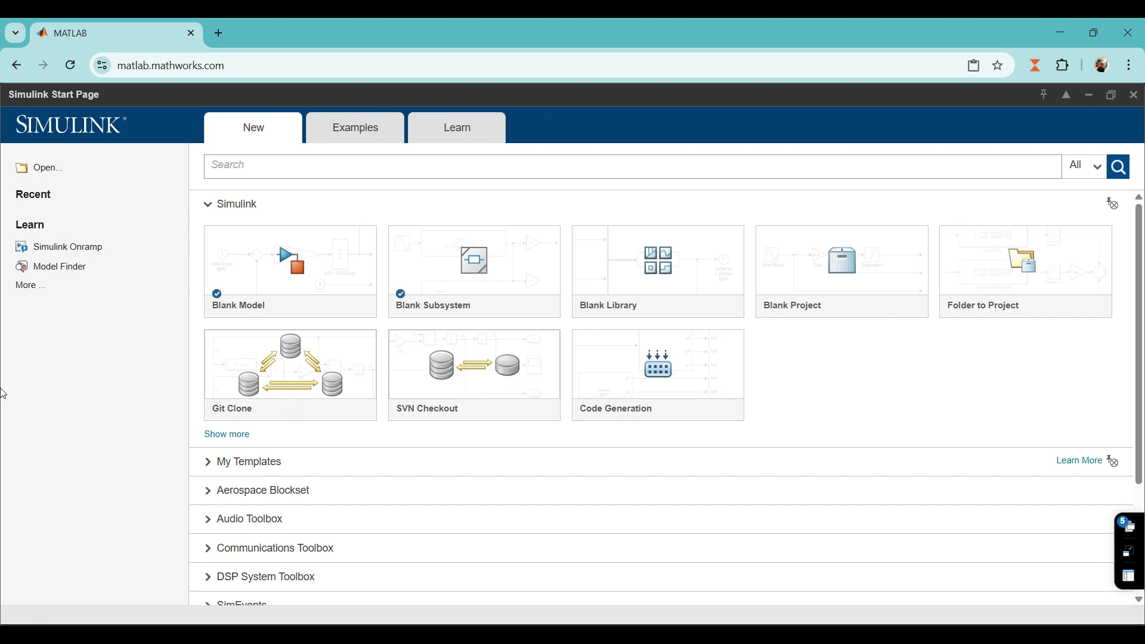
# - Browse the start page templates for Audio Toolbox, Communications Toolbox and SimEvents
pyautogui.scroll(-2, 225, 485)
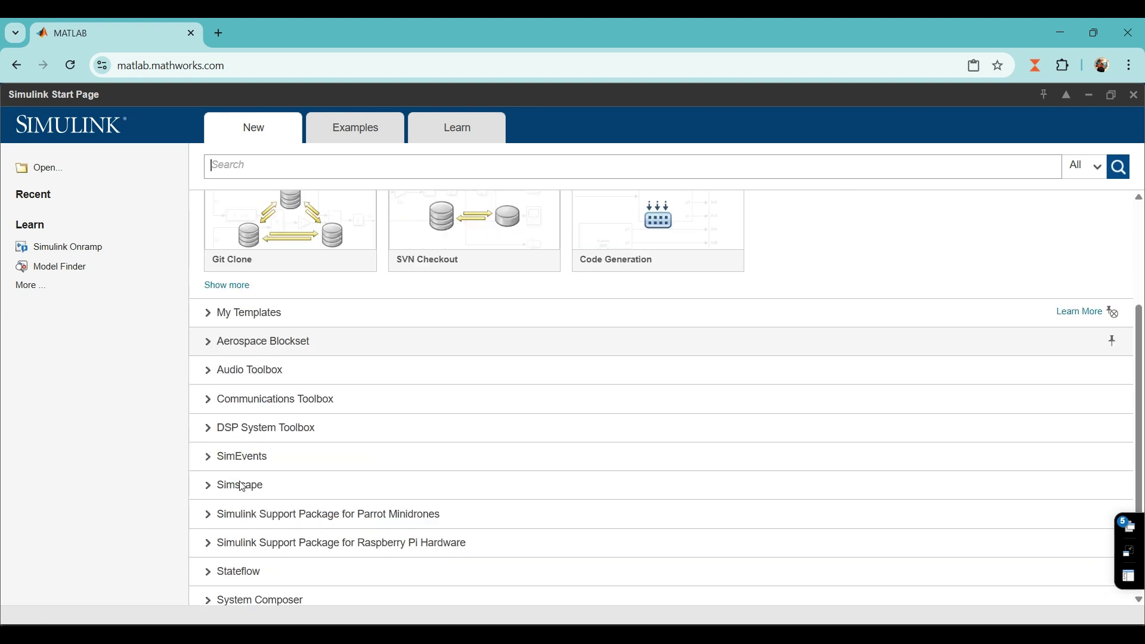
pyautogui.click(230, 371)
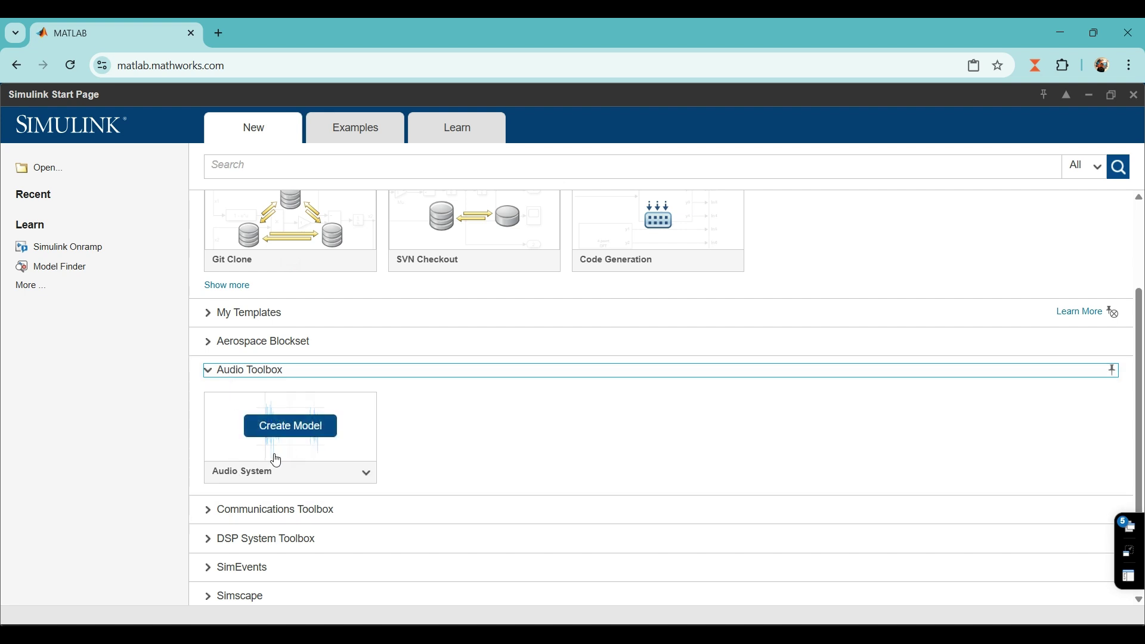
pyautogui.click(251, 508)
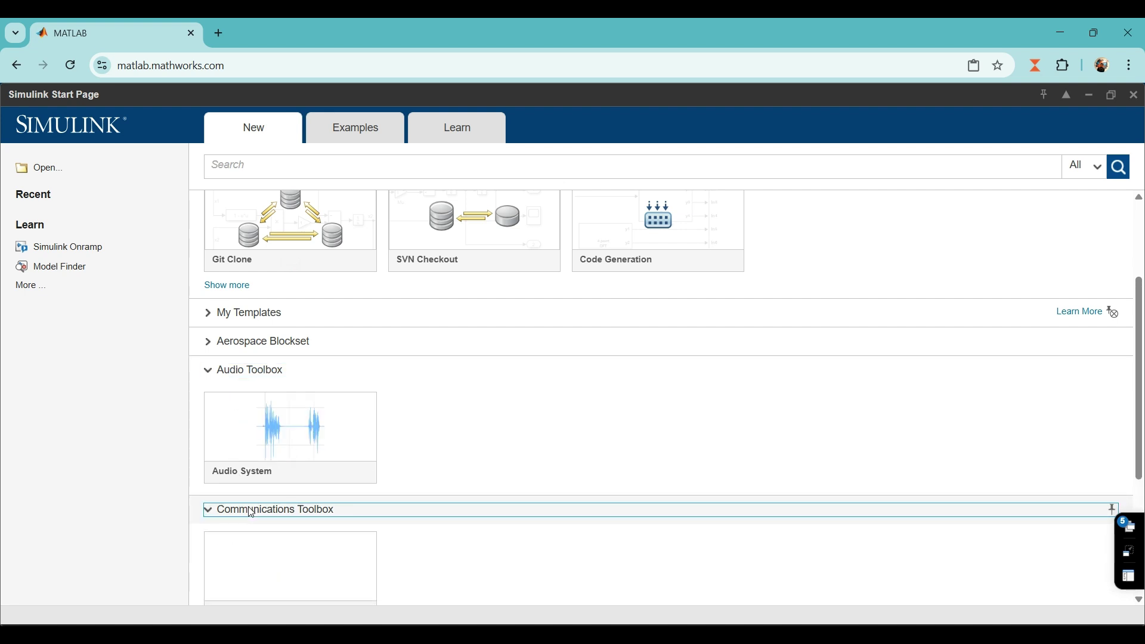
pyautogui.scroll(-4, 252, 504)
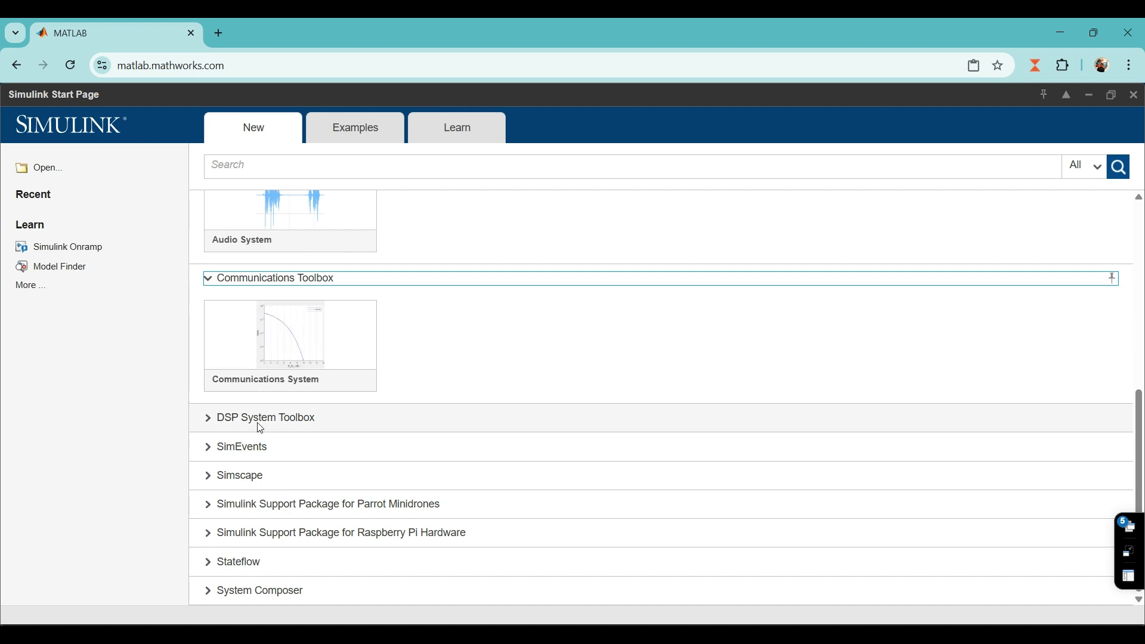
pyautogui.click(255, 446)
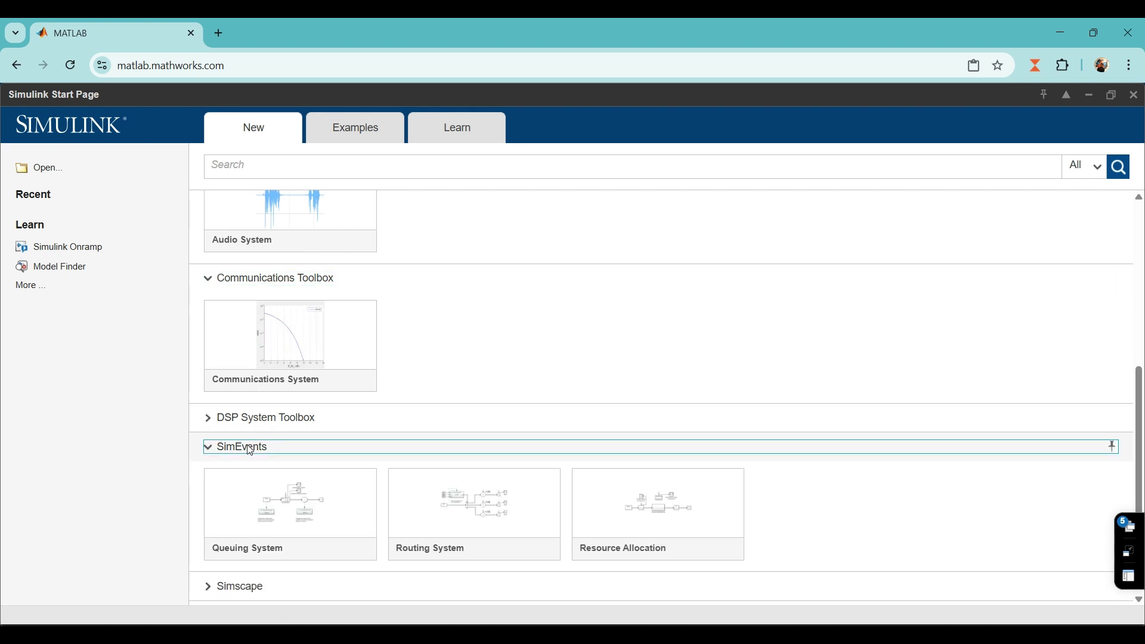
pyautogui.scroll(-2, 251, 447)
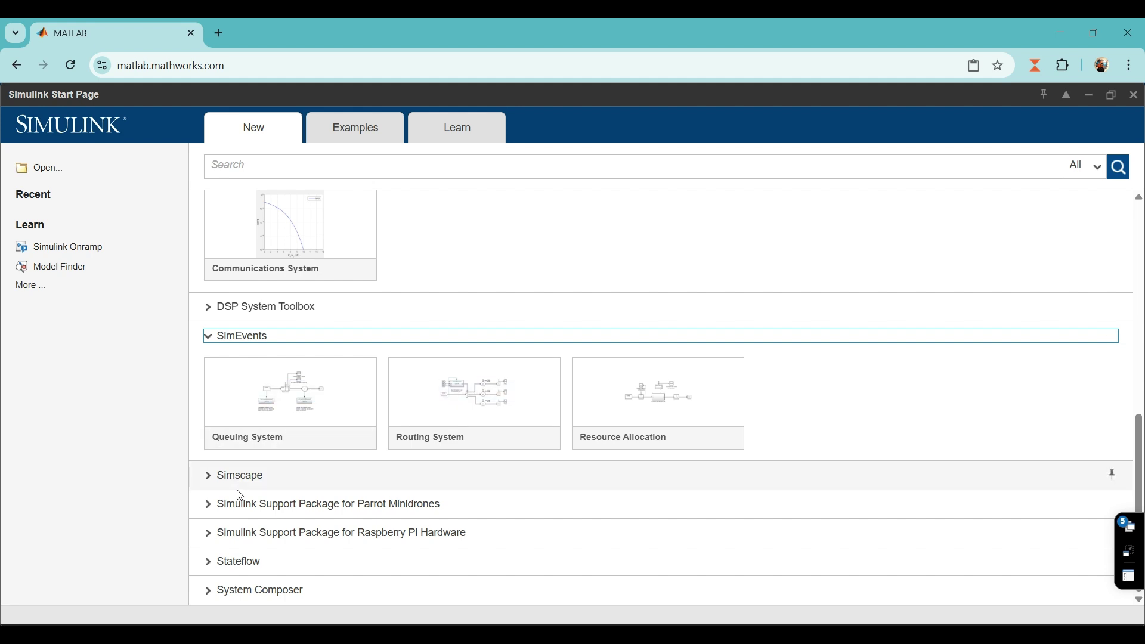
# - Expand the Stateflow and System Composer template groups and examine their chart and architecture templates
pyautogui.click(255, 563)
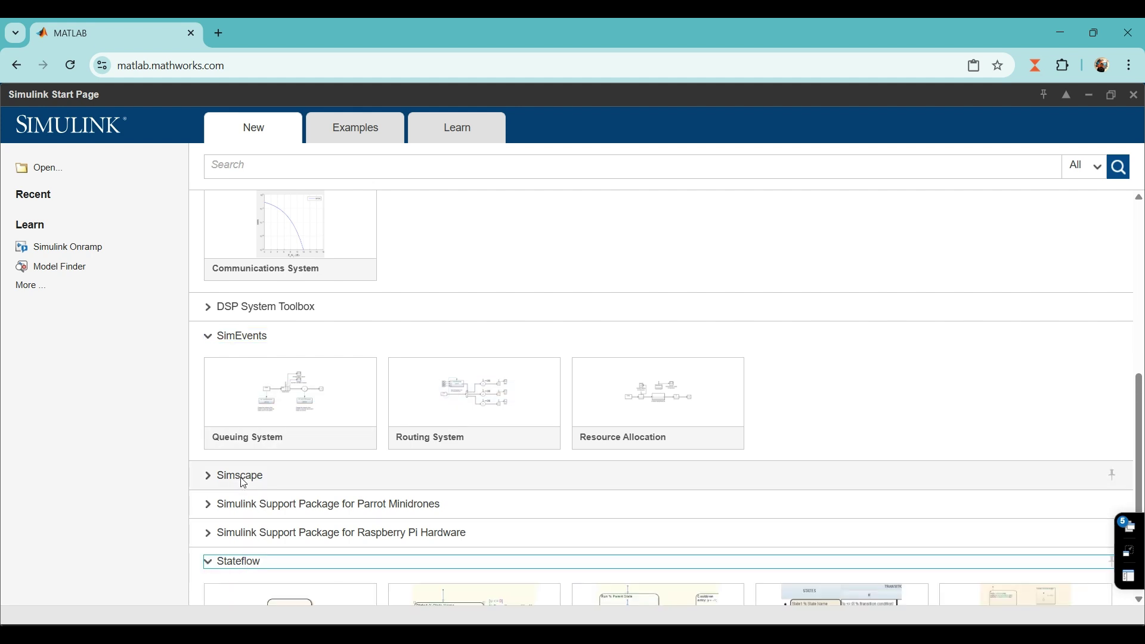
pyautogui.scroll(-3, 244, 483)
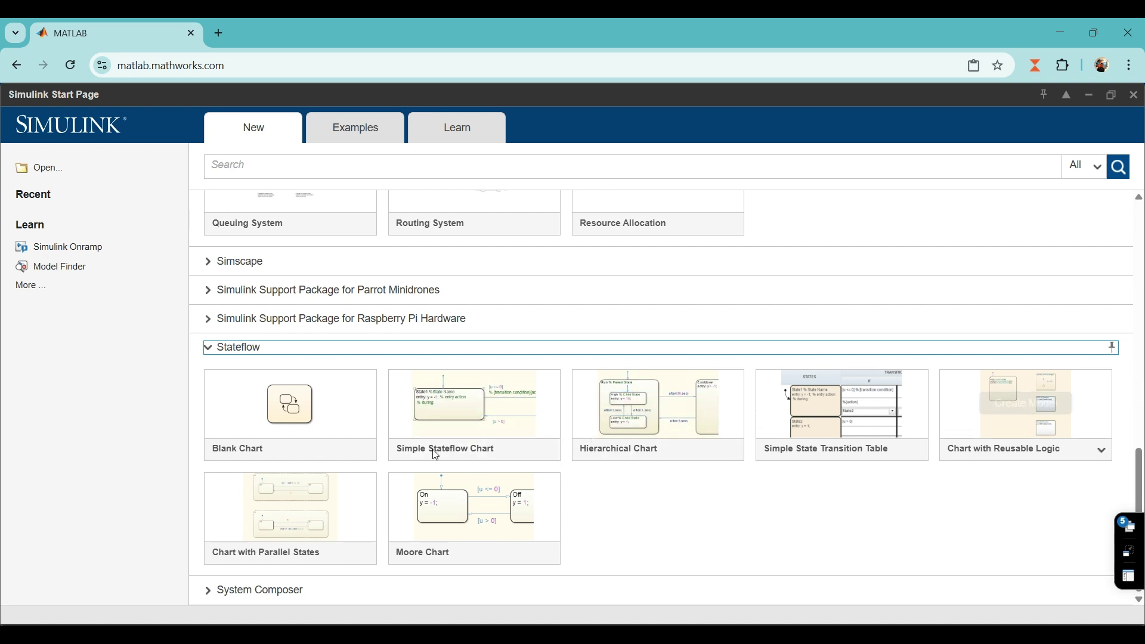
pyautogui.moveTo(475, 505)
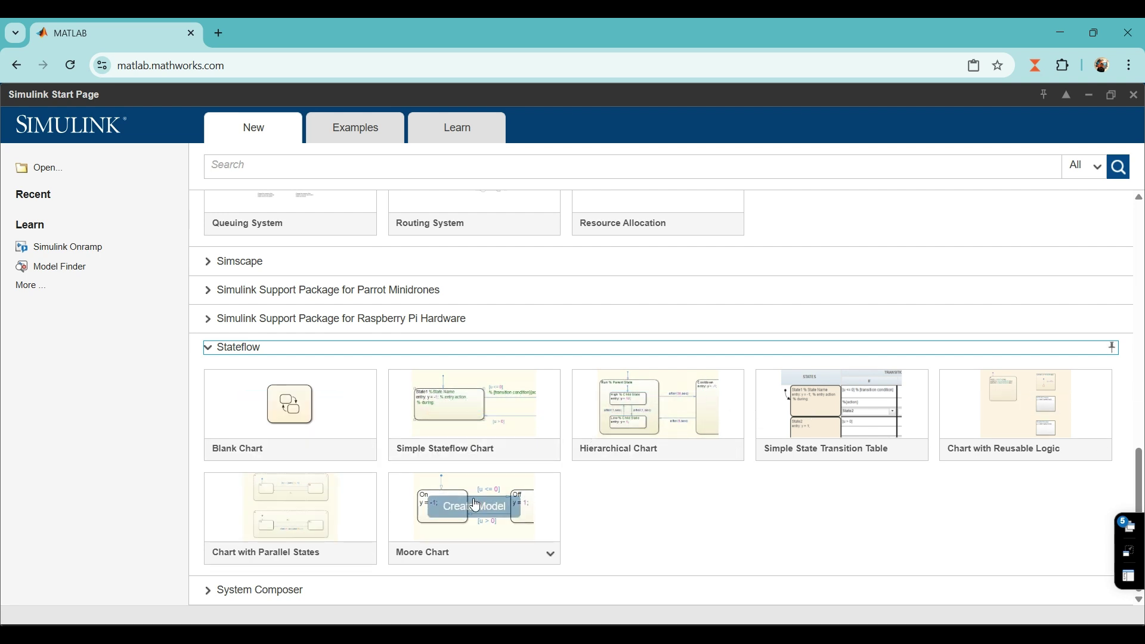
pyautogui.click(286, 591)
pyautogui.moveTo(339, 356)
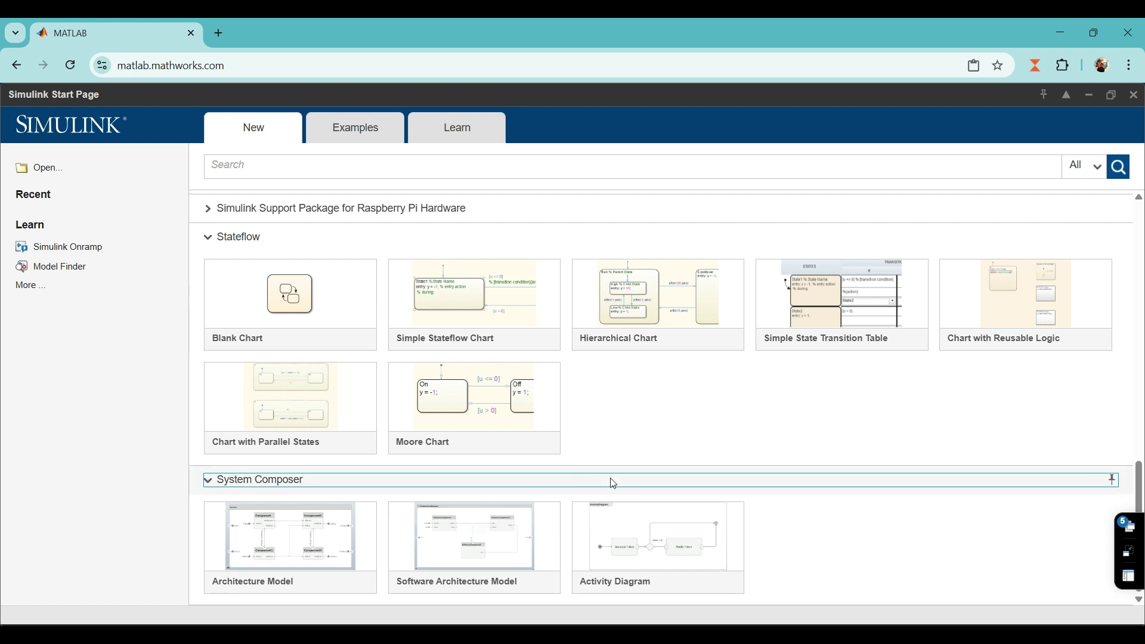
pyautogui.moveTo(736, 539)
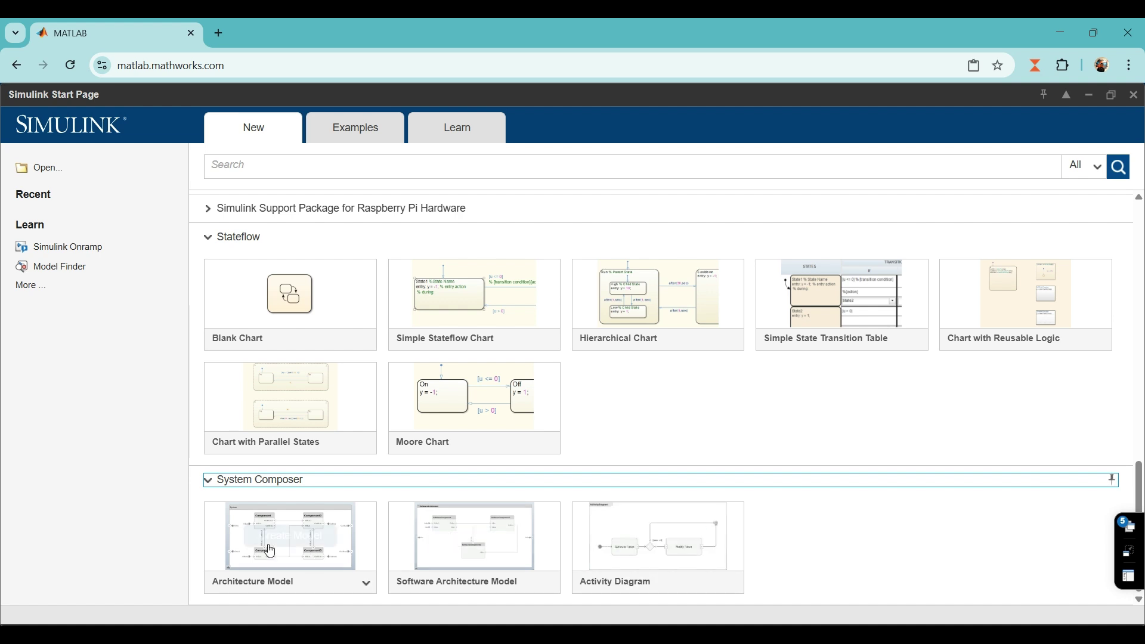
# - Return to the Simulink template group and examine its blank subsystem, library, project and Git Clone templates
pyautogui.scroll(15, 287, 501)
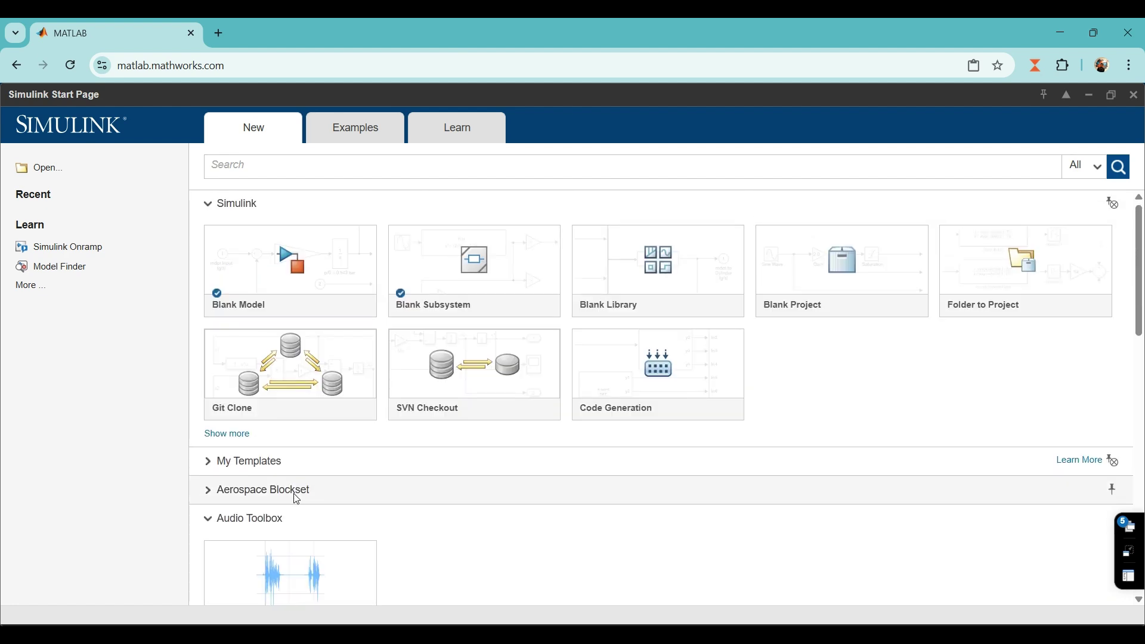
pyautogui.scroll(-15, 297, 499)
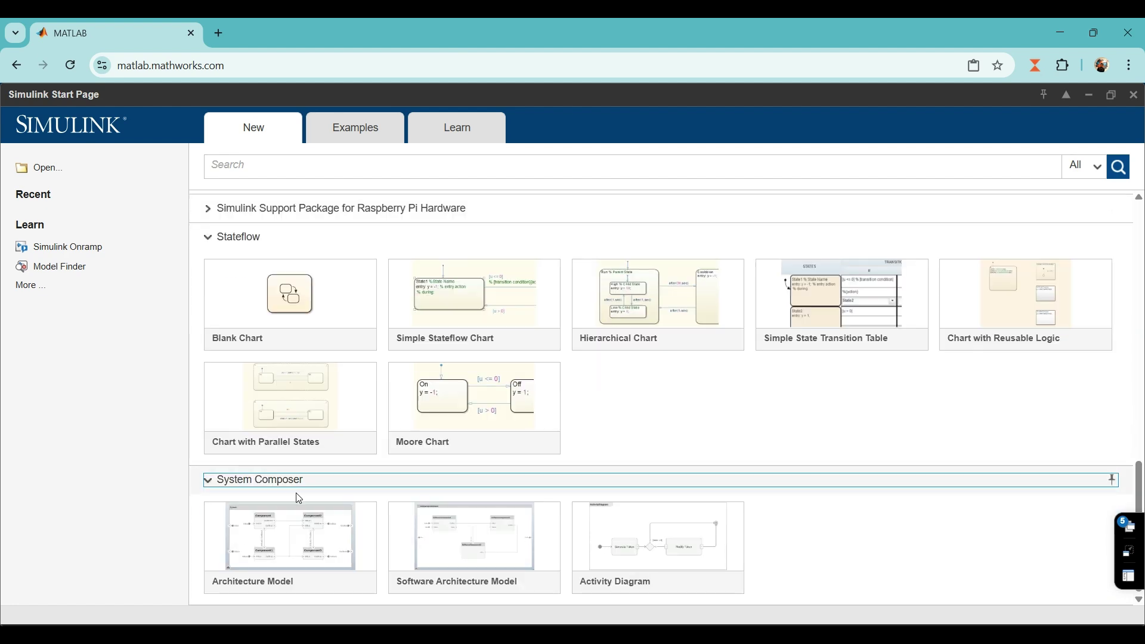
pyautogui.scroll(15, 300, 498)
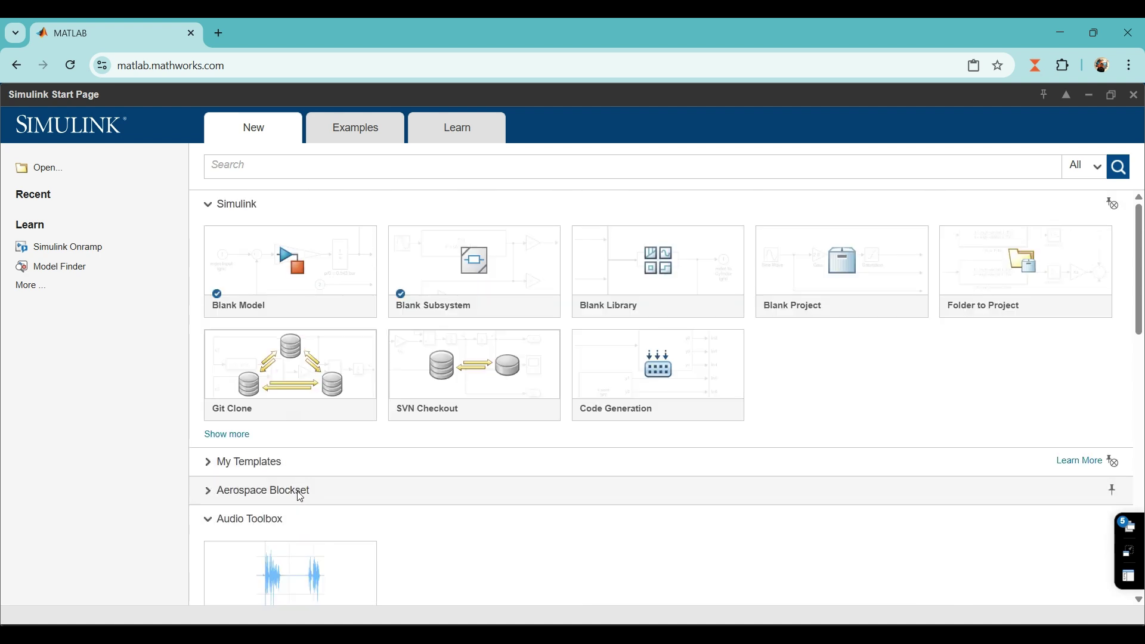
pyautogui.moveTo(511, 297)
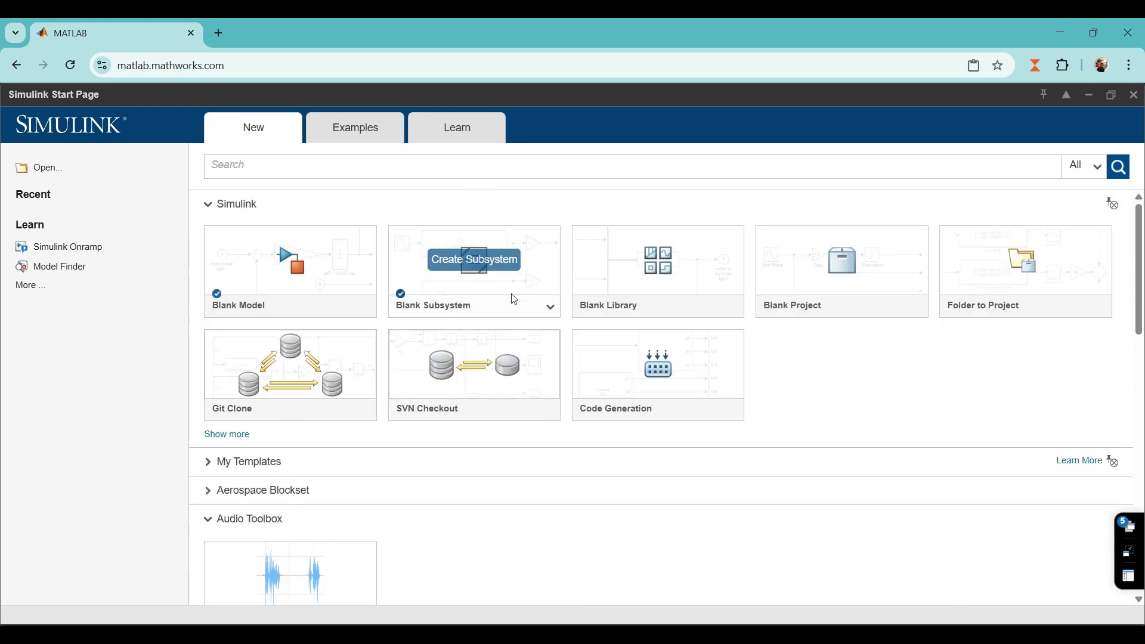
pyautogui.moveTo(617, 304)
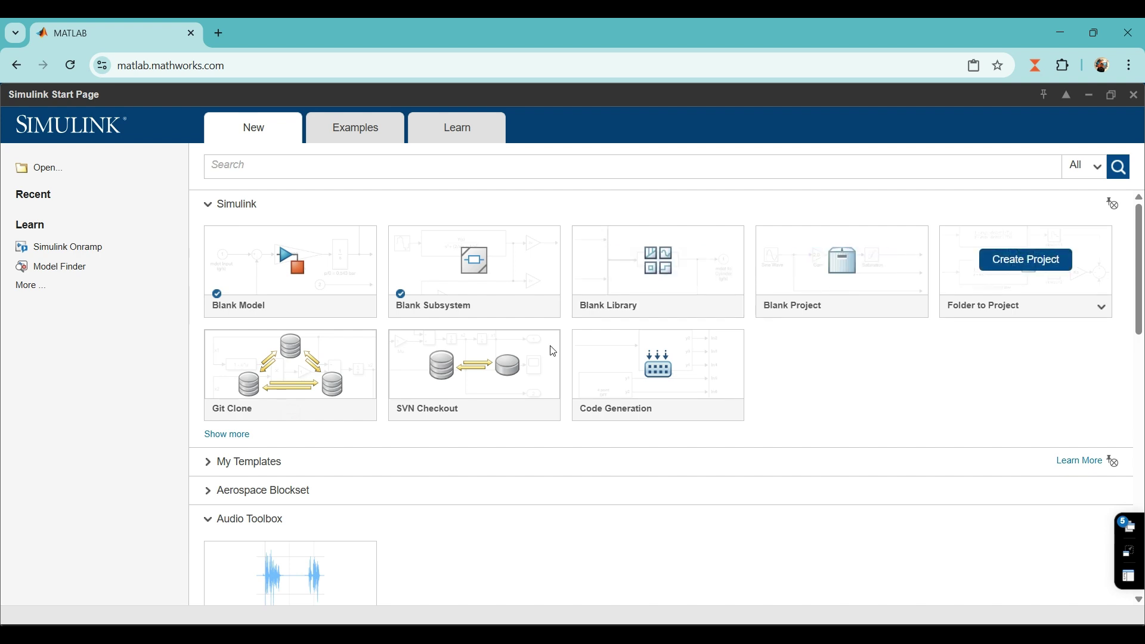
pyautogui.moveTo(304, 407)
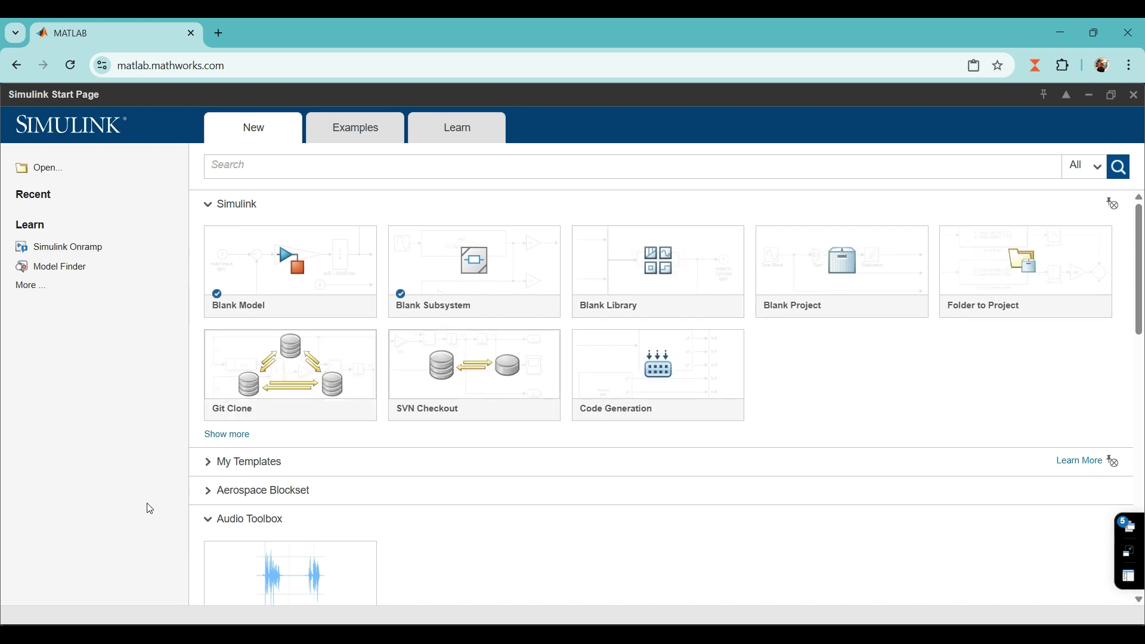
# - Expand the My Templates group and look through the template groups below it down to Stateflow and System Composer
pyautogui.click(251, 469)
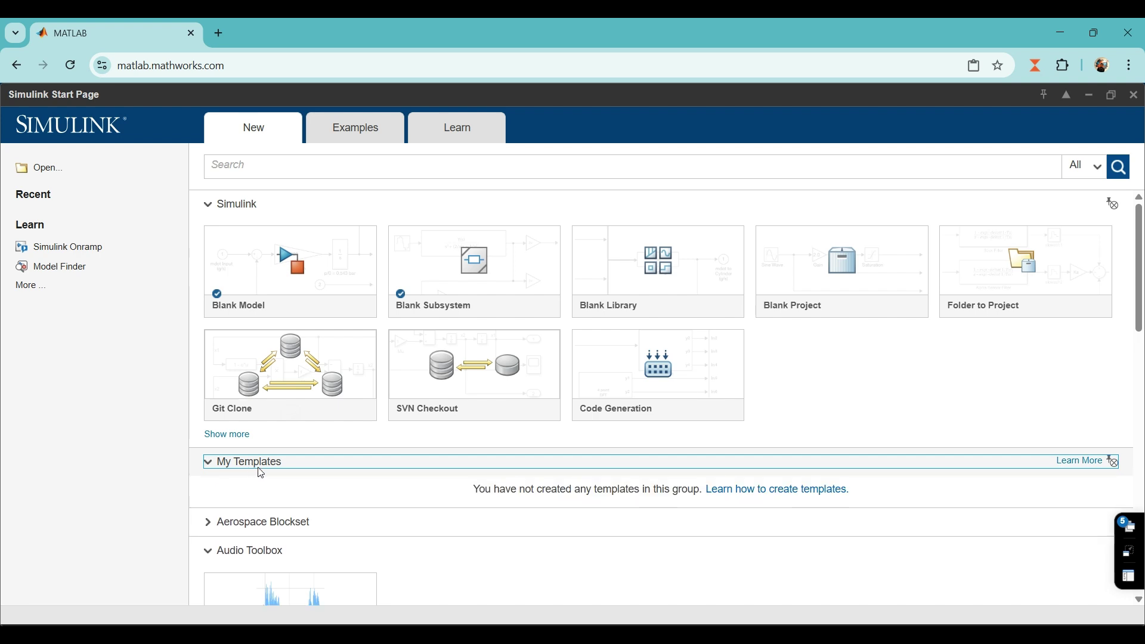
pyautogui.scroll(-3, 298, 465)
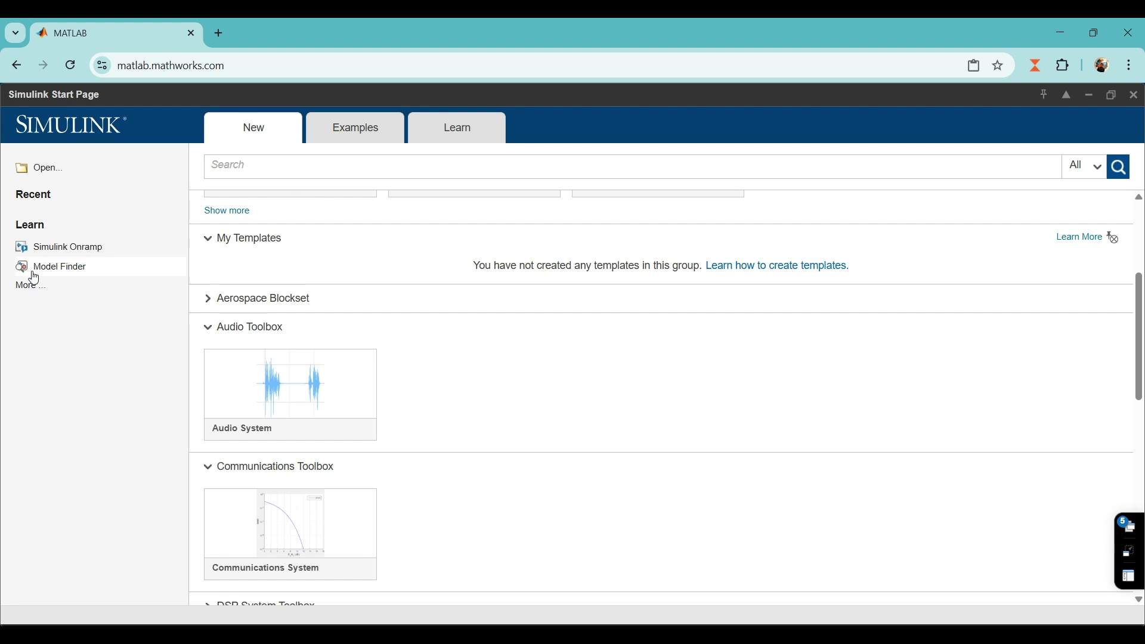
pyautogui.scroll(-8, 221, 418)
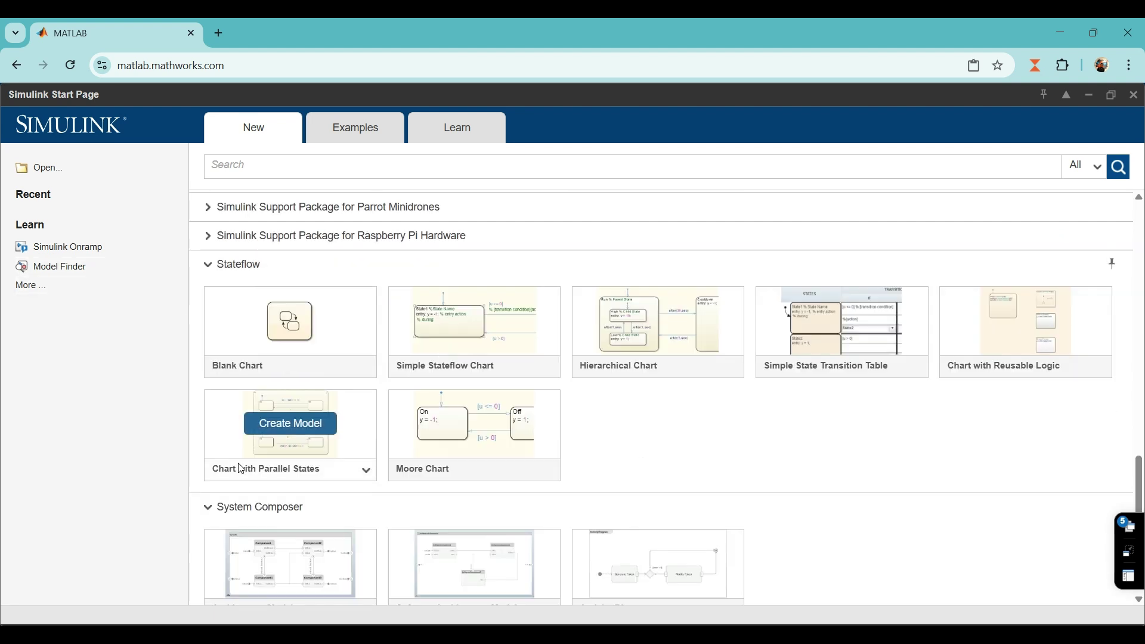